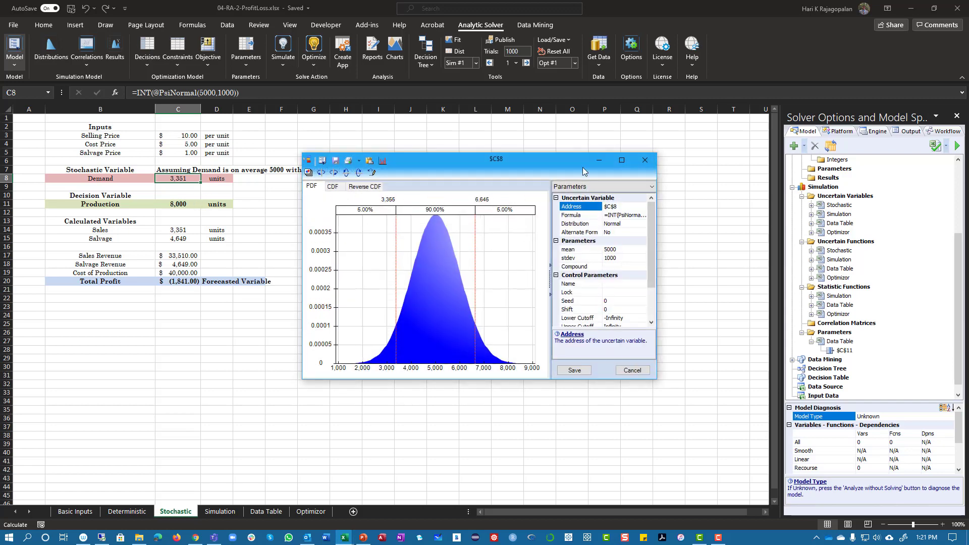
# Step: Close the demand distribution chart and inspect the PsiNormal formula in the Demand cell C8
pyautogui.click(646, 160)
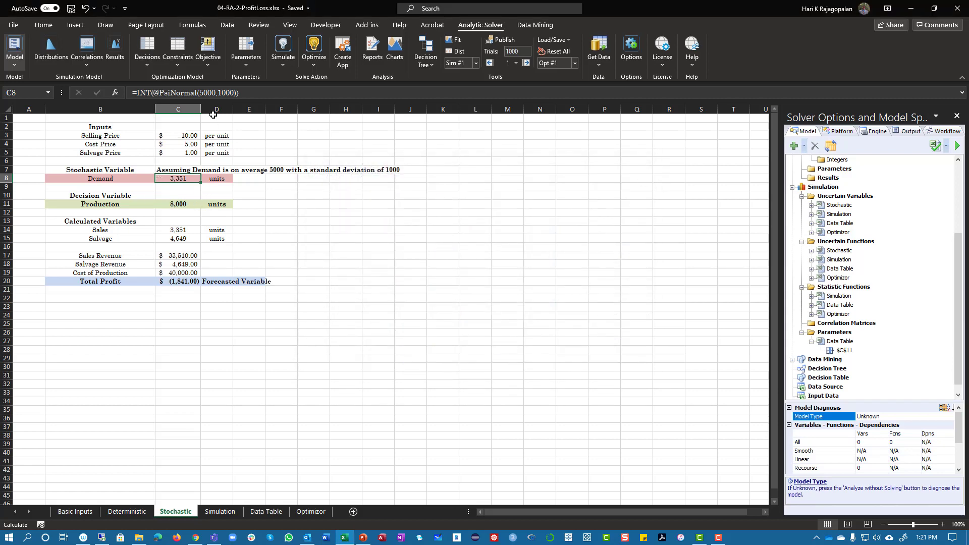
pyautogui.click(201, 92)
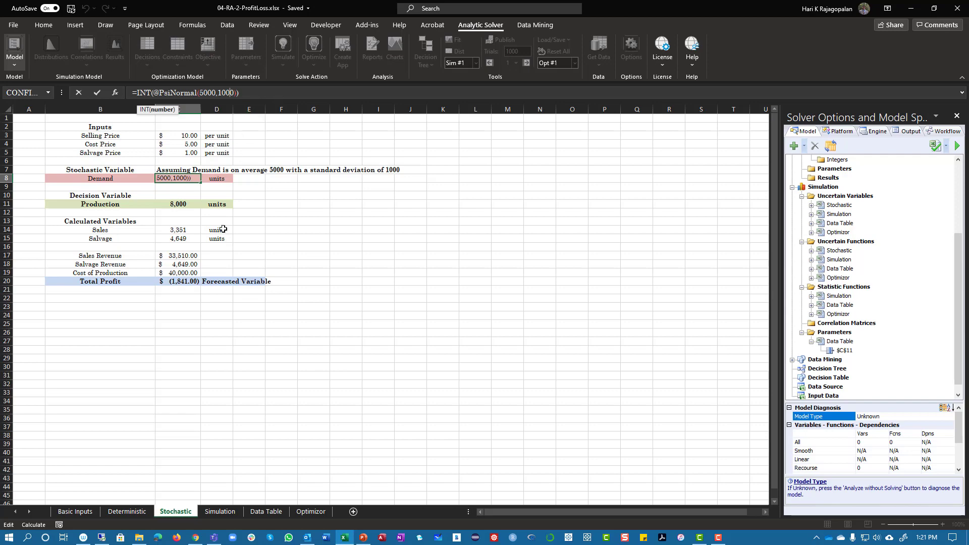
pyautogui.press('Return')
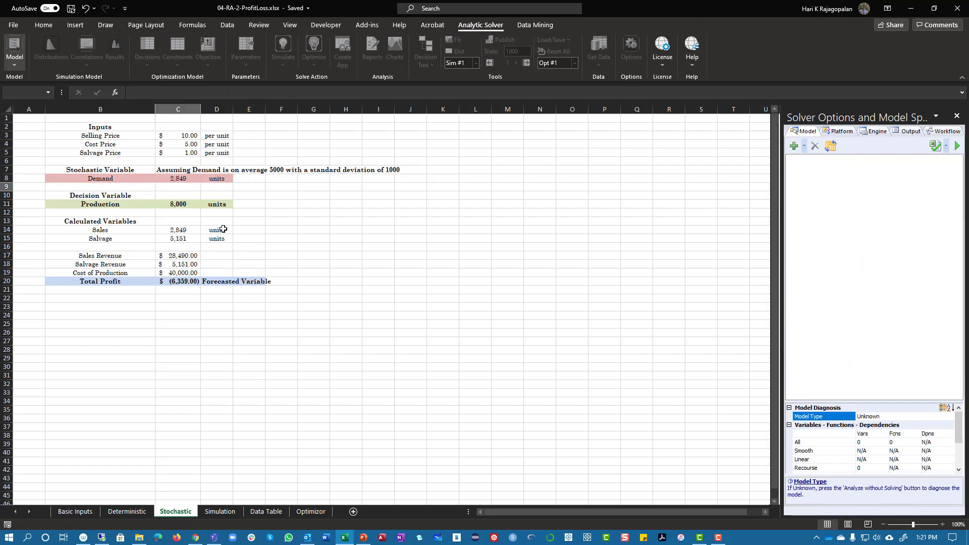
pyautogui.click(185, 178)
pyautogui.click(278, 92)
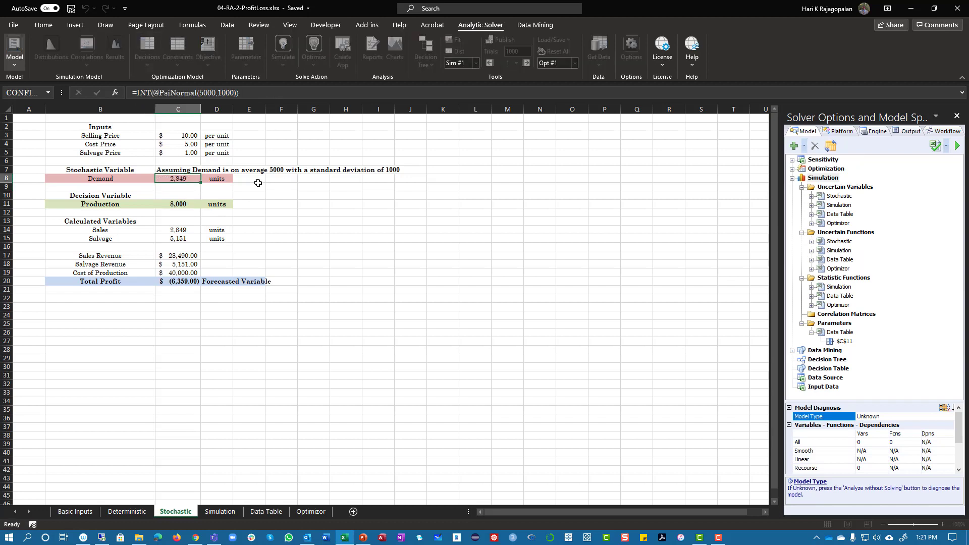
# Step: Start a PsiNormal formula in cell F8 and open its function arguments
pyautogui.click(284, 179)
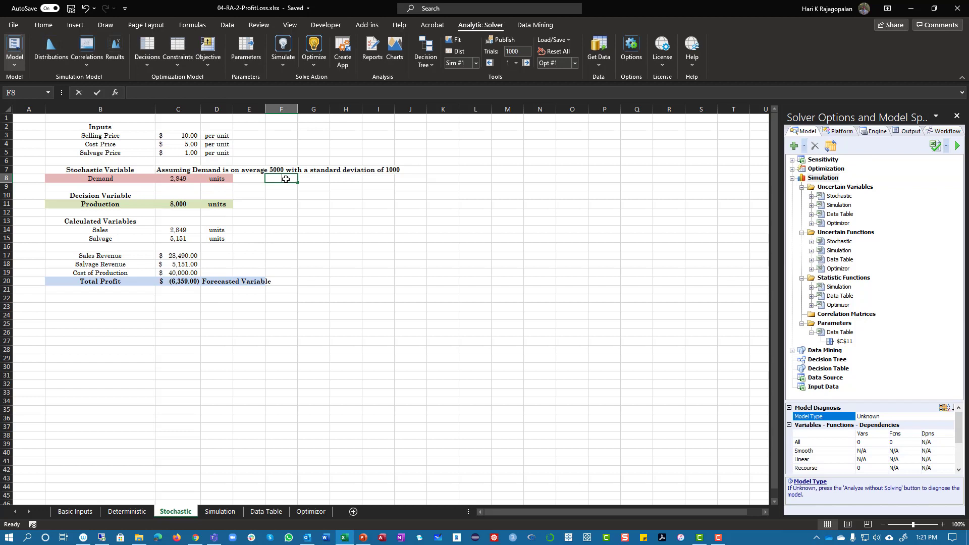
pyautogui.write('=psin')
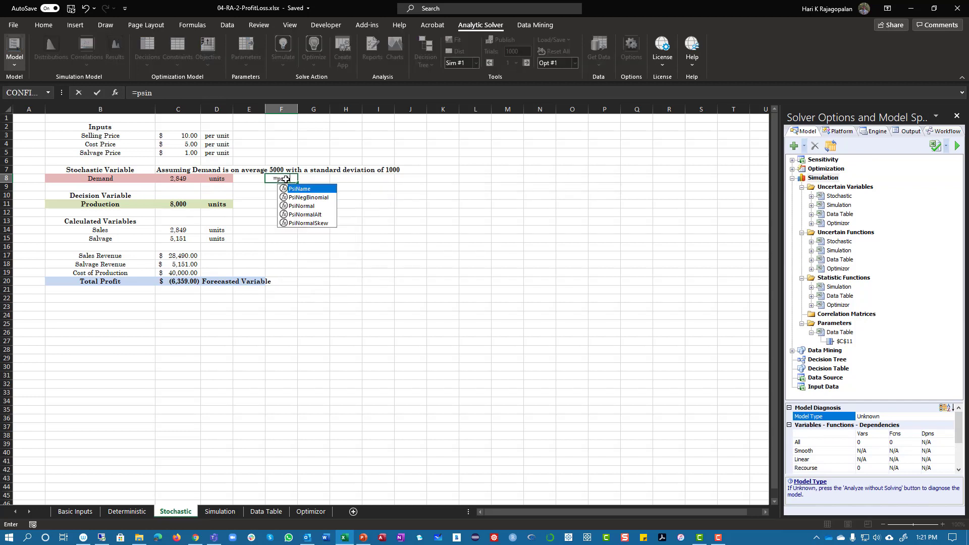
pyautogui.write('or')
pyautogui.press('Tab')
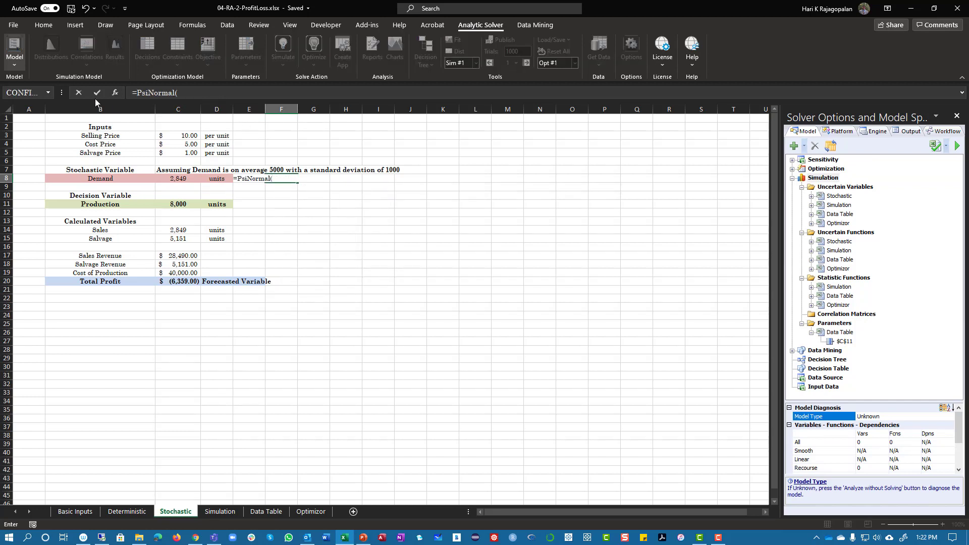
pyautogui.click(115, 93)
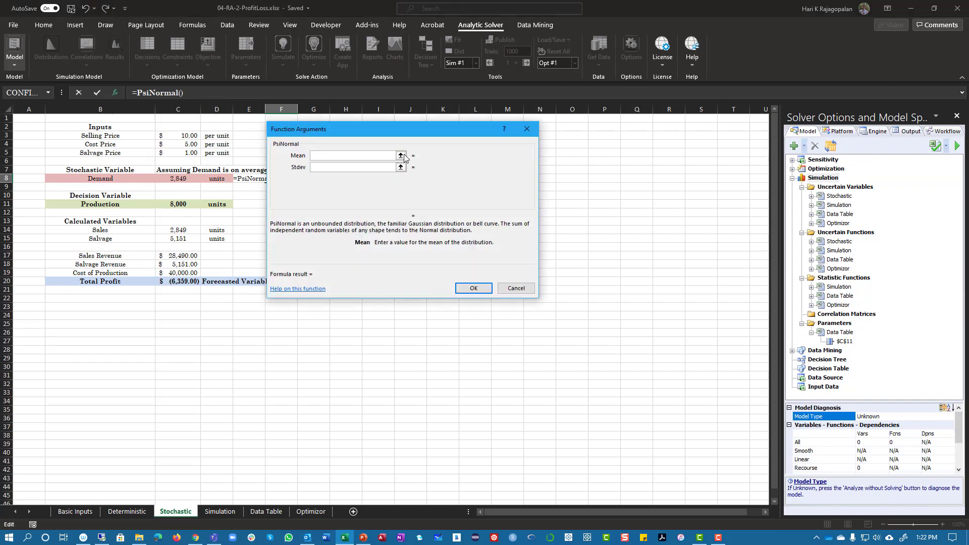
# Step: Examine the descriptions of the Mean and Stdev arguments of PsiNormal, and cancel the trial formula
pyautogui.click(327, 168)
pyautogui.click(325, 156)
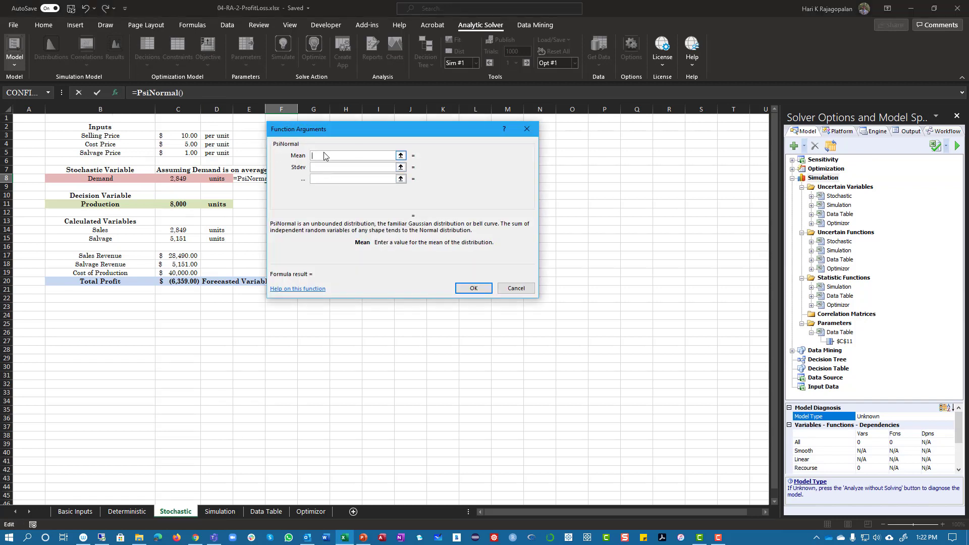
pyautogui.click(325, 167)
pyautogui.click(324, 157)
pyautogui.click(323, 166)
pyautogui.click(326, 156)
pyautogui.click(326, 166)
pyautogui.click(320, 156)
pyautogui.click(322, 167)
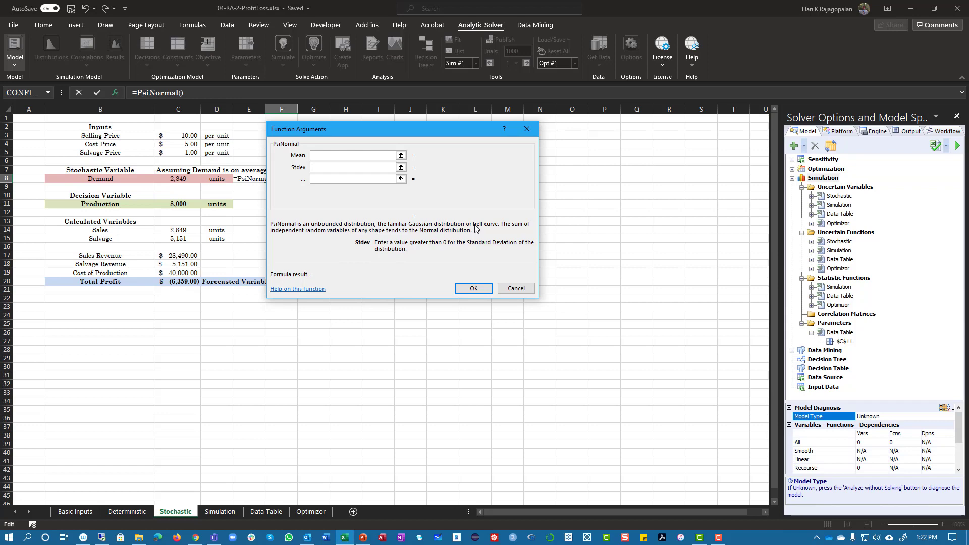
pyautogui.click(323, 156)
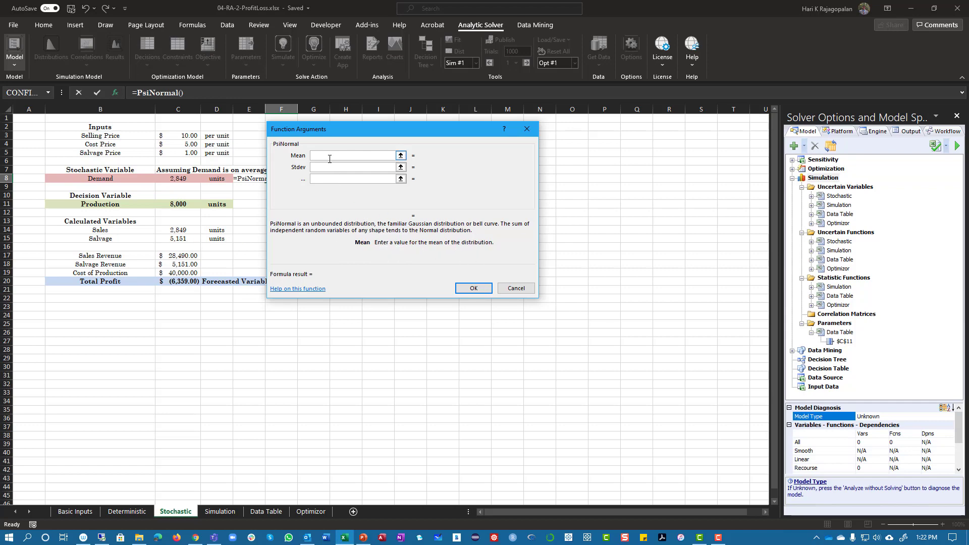
pyautogui.click(516, 288)
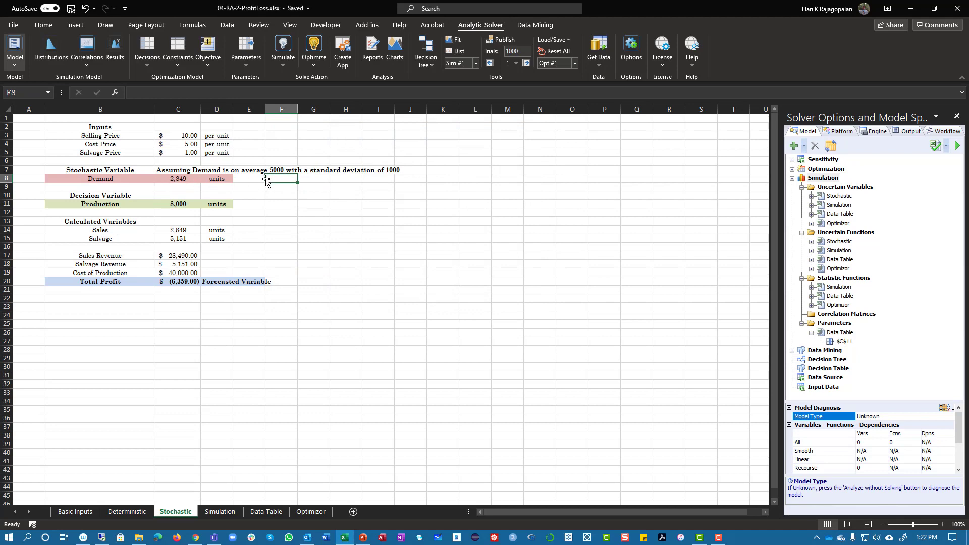
# Step: Review how INT wraps the PsiNormal function in the Demand formula in C8
pyautogui.click(172, 179)
pyautogui.click(240, 93)
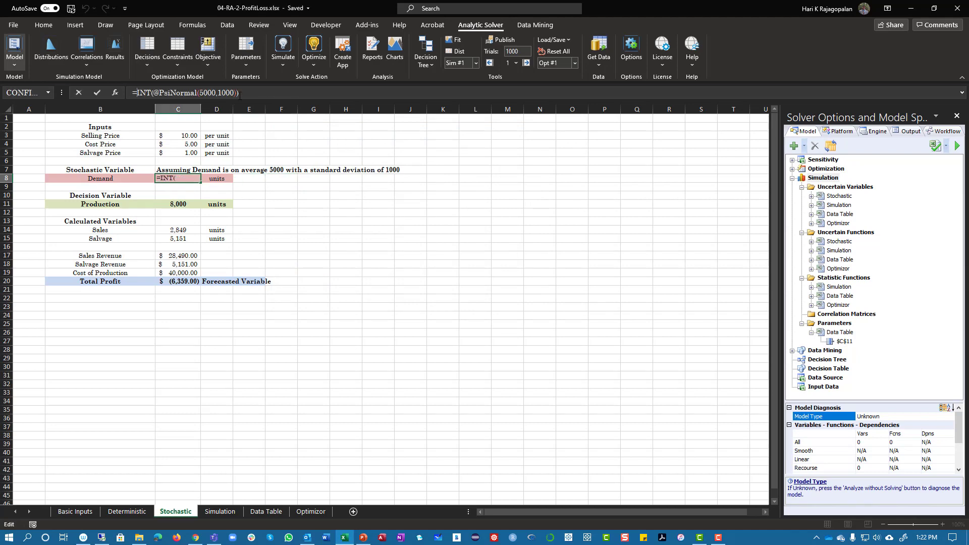
pyautogui.click(157, 92)
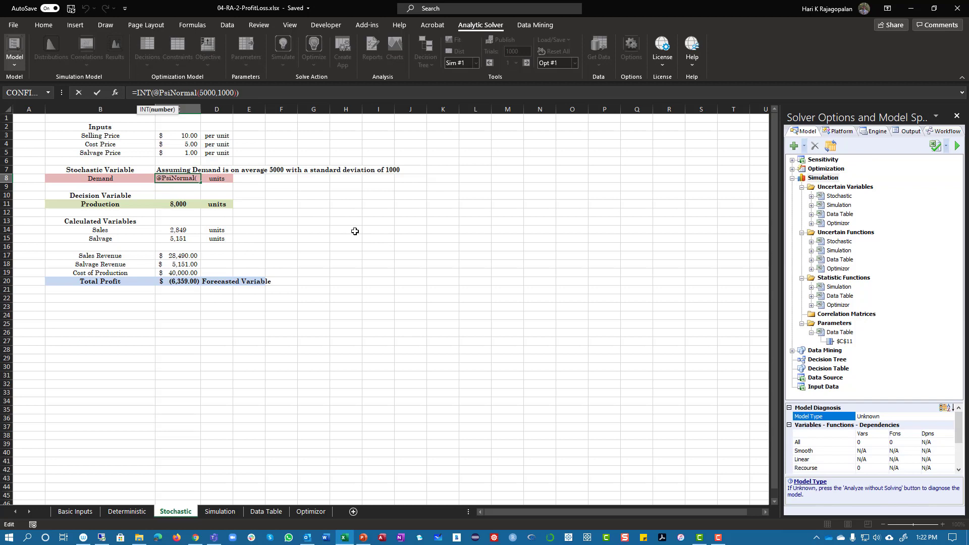
pyautogui.click(277, 222)
pyautogui.click(174, 178)
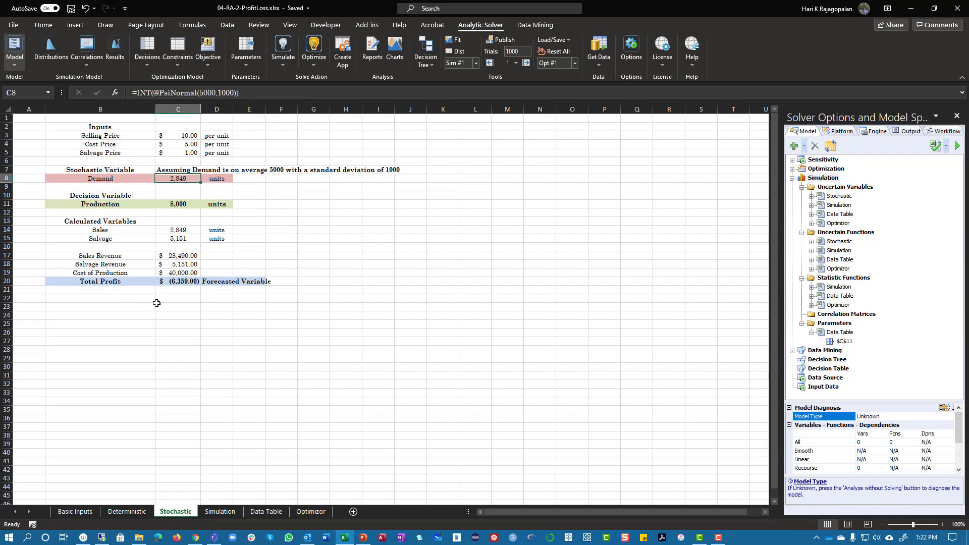
# Step: Inspect the Total Profit formula in C20, including its cell references and the PsiOutput term
pyautogui.click(174, 282)
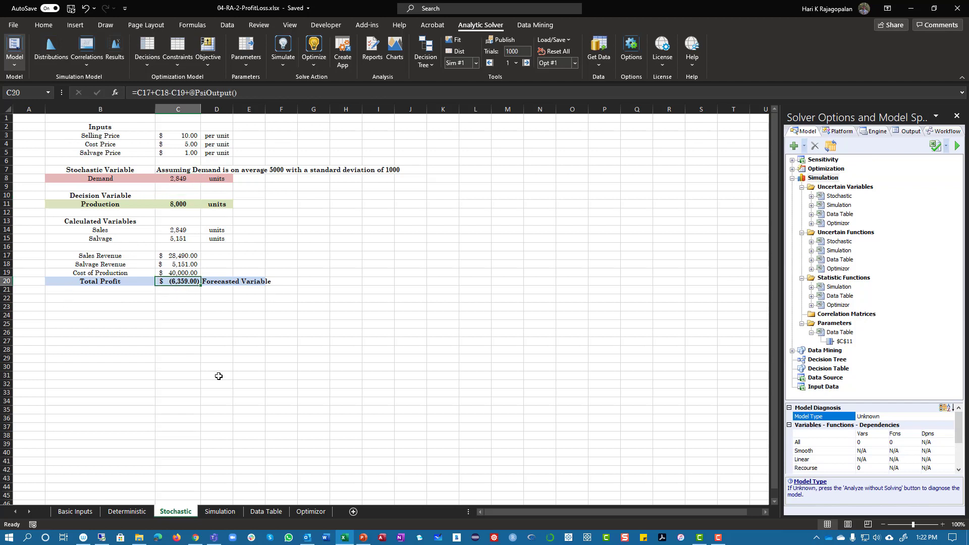
pyautogui.doubleClick(187, 281)
pyautogui.click(564, 311)
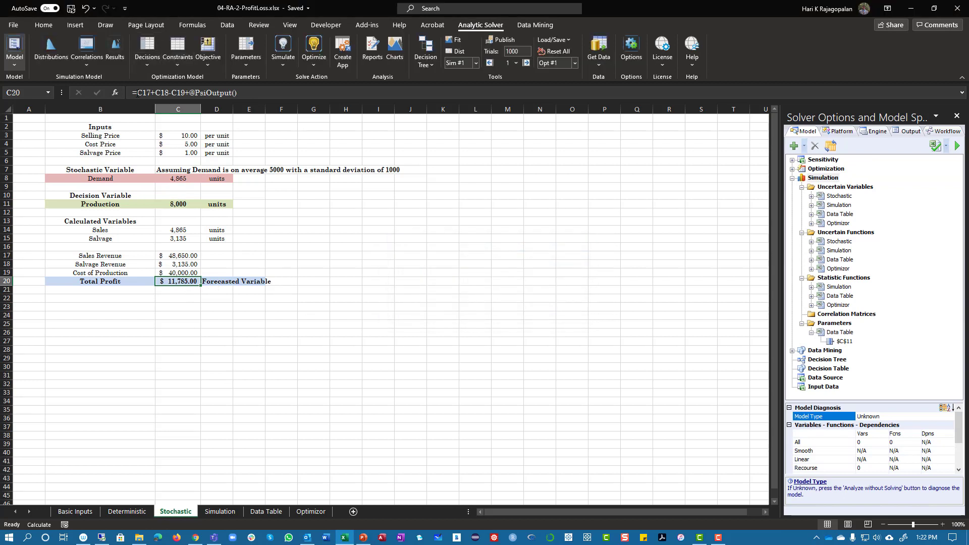
pyautogui.click(164, 91)
pyautogui.click(176, 92)
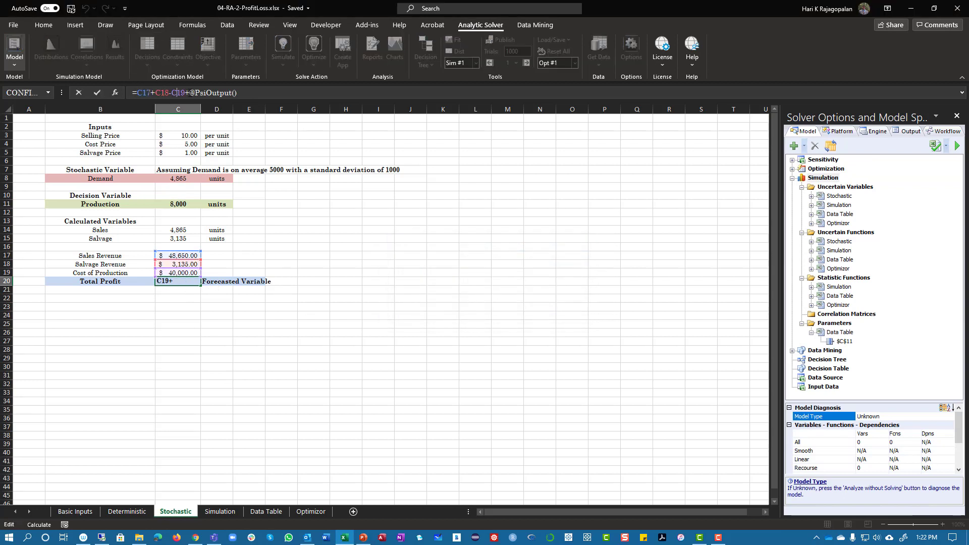
pyautogui.click(207, 92)
pyautogui.click(240, 94)
pyautogui.press('Return')
pyautogui.click(255, 376)
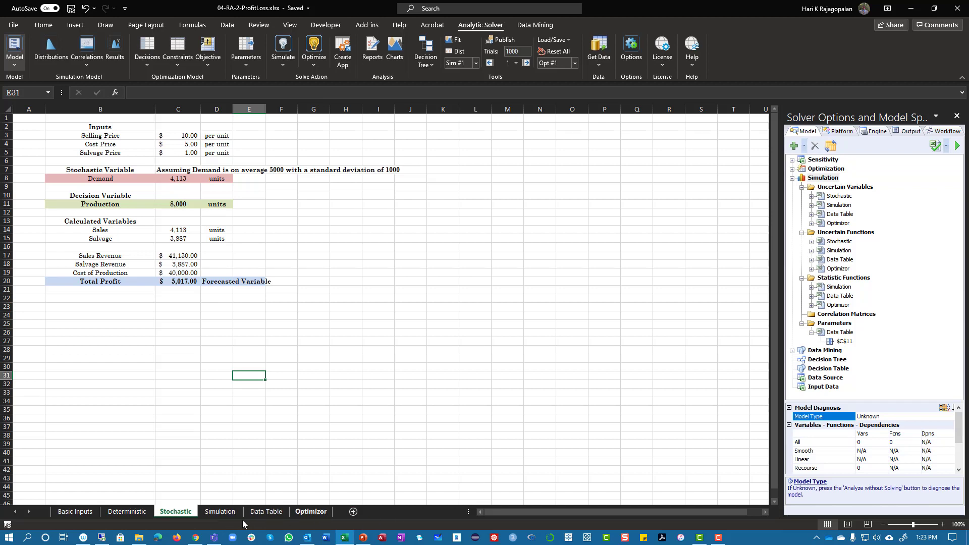
# Step: Expand the Stochastic sheet under Uncertain Variables and Uncertain Functions, and compare the C8 and C20 entries with their worksheet cells
pyautogui.doubleClick(822, 196)
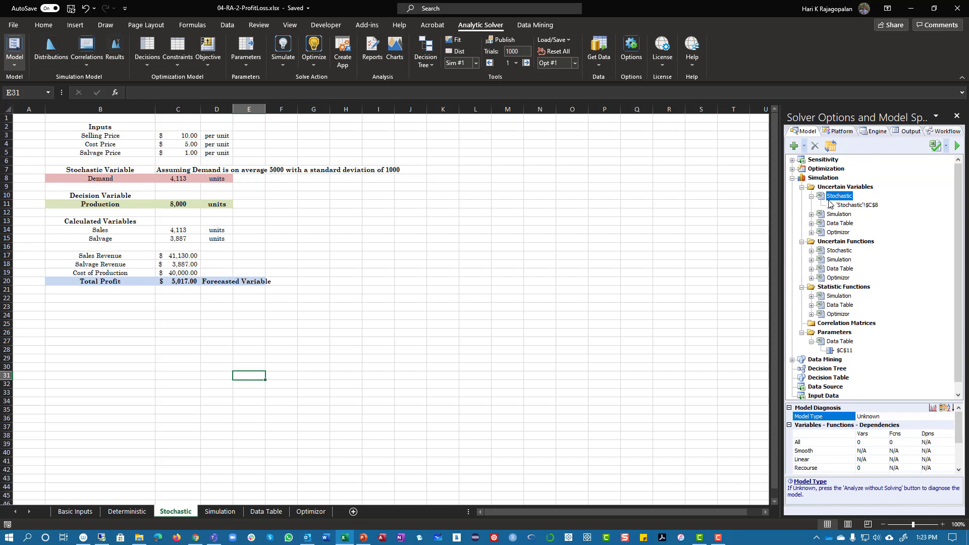
pyautogui.click(868, 206)
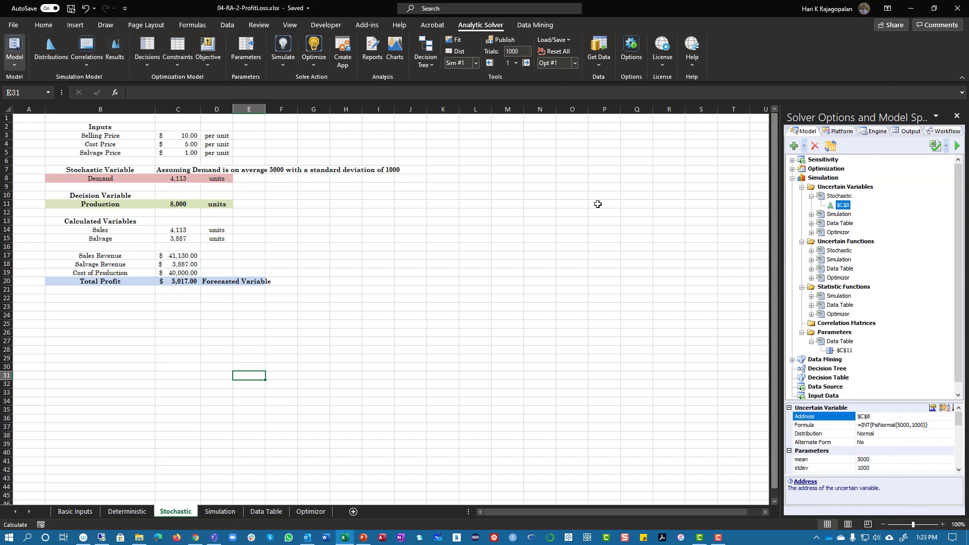
pyautogui.click(177, 178)
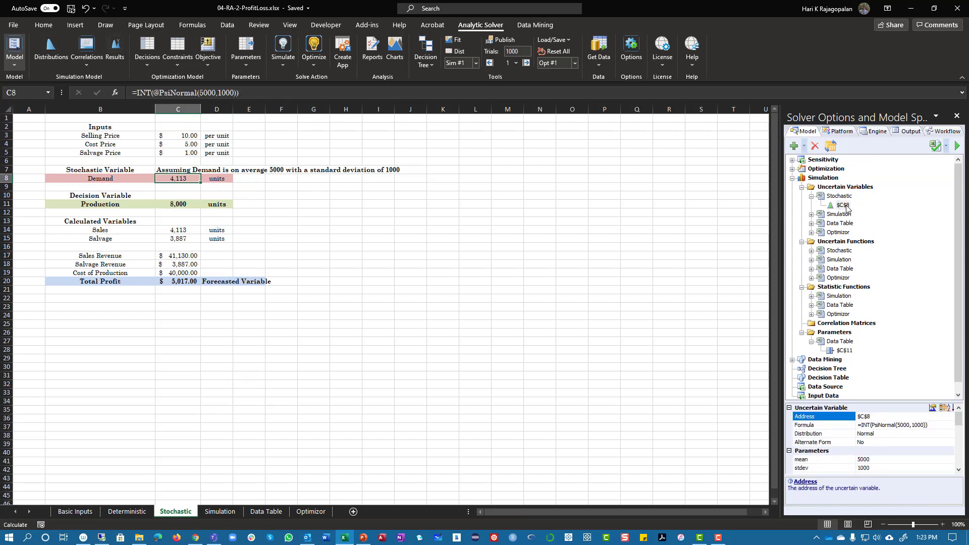
pyautogui.click(811, 251)
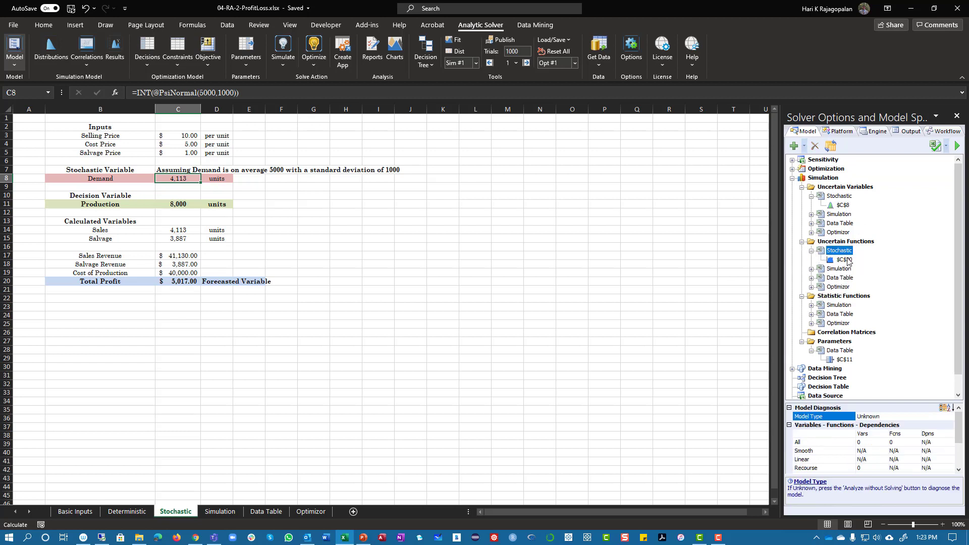
pyautogui.click(846, 259)
pyautogui.click(183, 277)
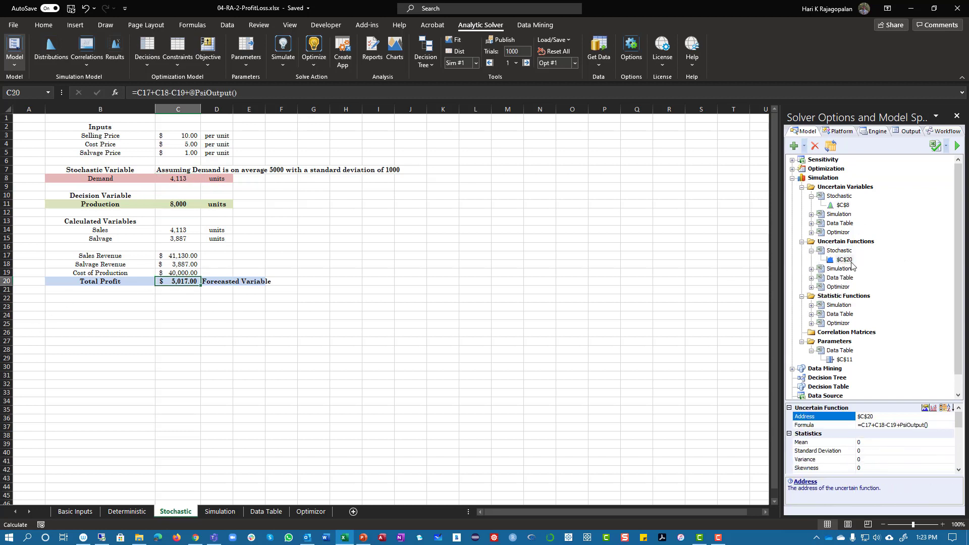
pyautogui.click(842, 205)
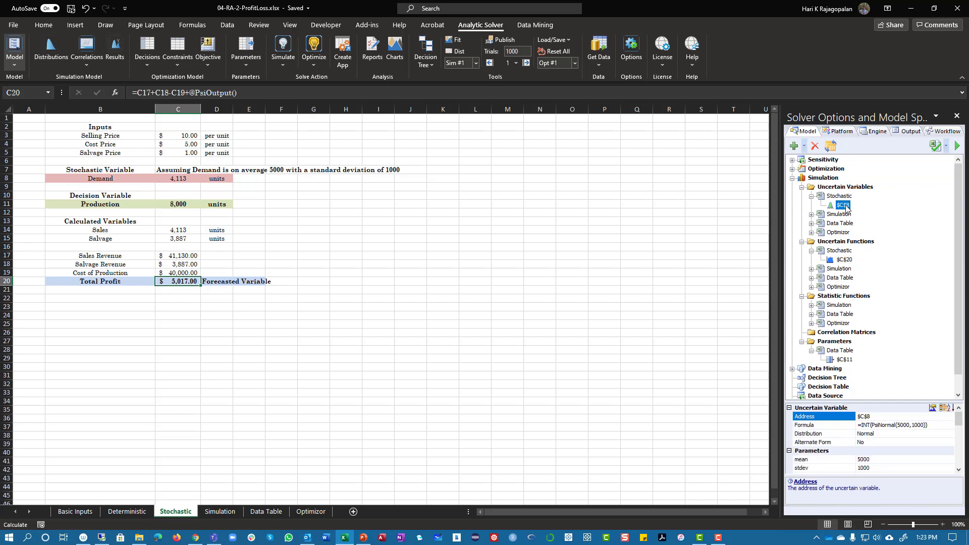
pyautogui.click(845, 259)
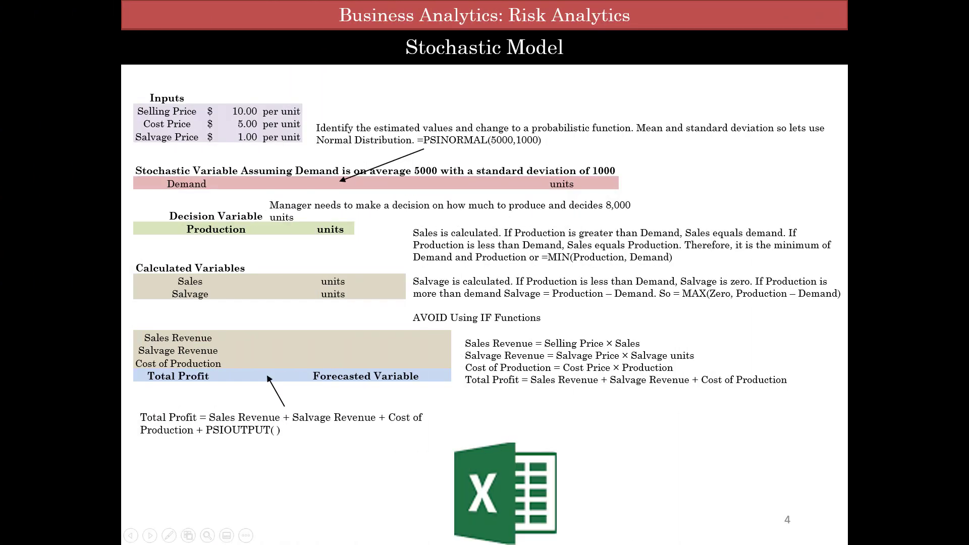
pyautogui.press('Right')
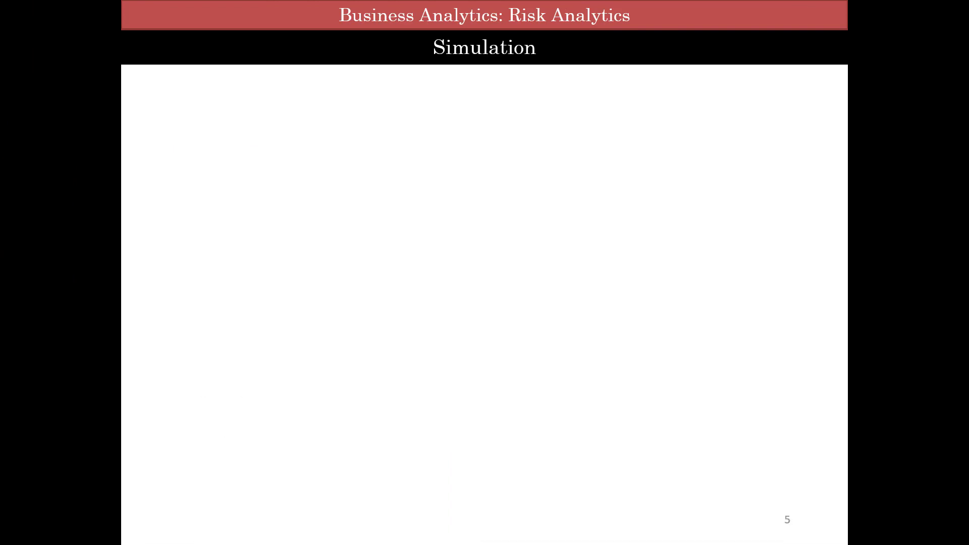
pyautogui.press('Right')
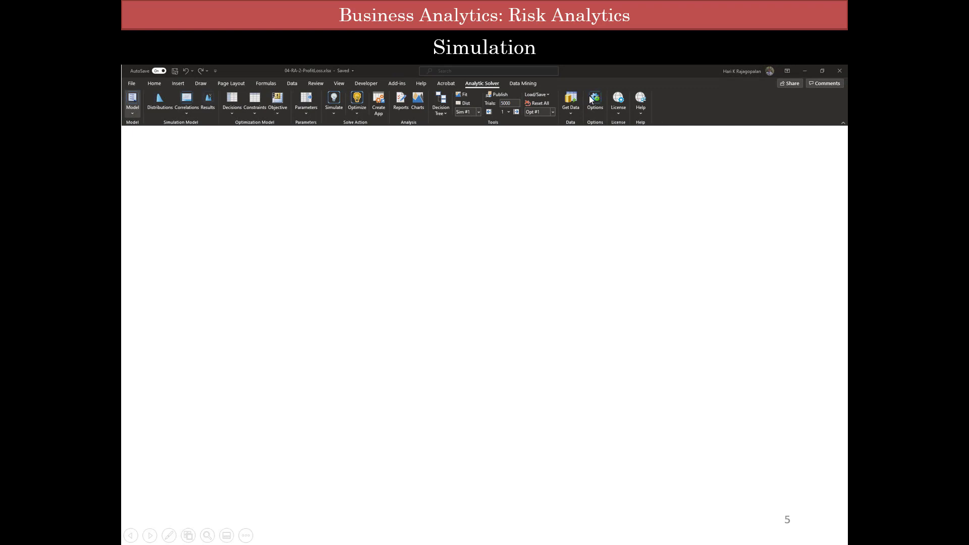
pyautogui.press('Right')
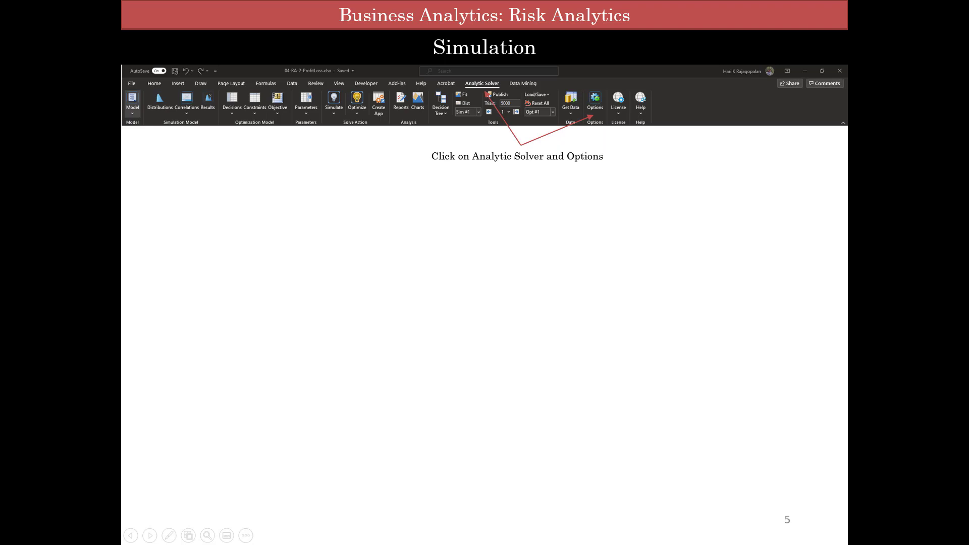
pyautogui.press('Right')
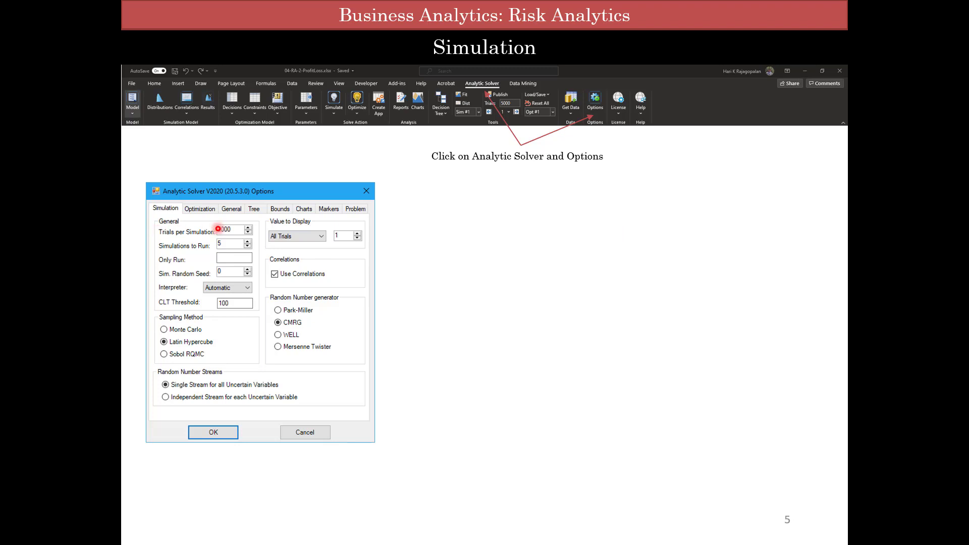
pyautogui.press('Right')
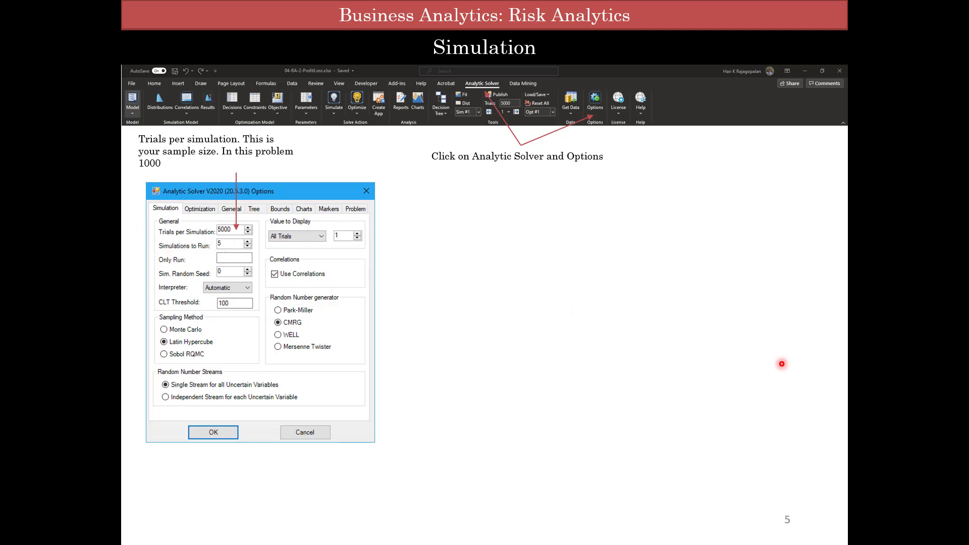
pyautogui.press('Right')
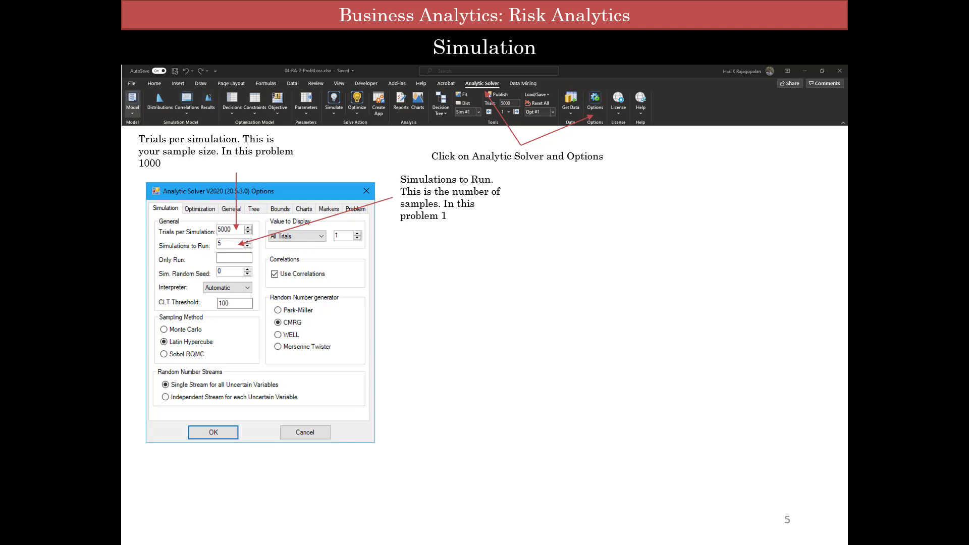
pyautogui.press('Right')
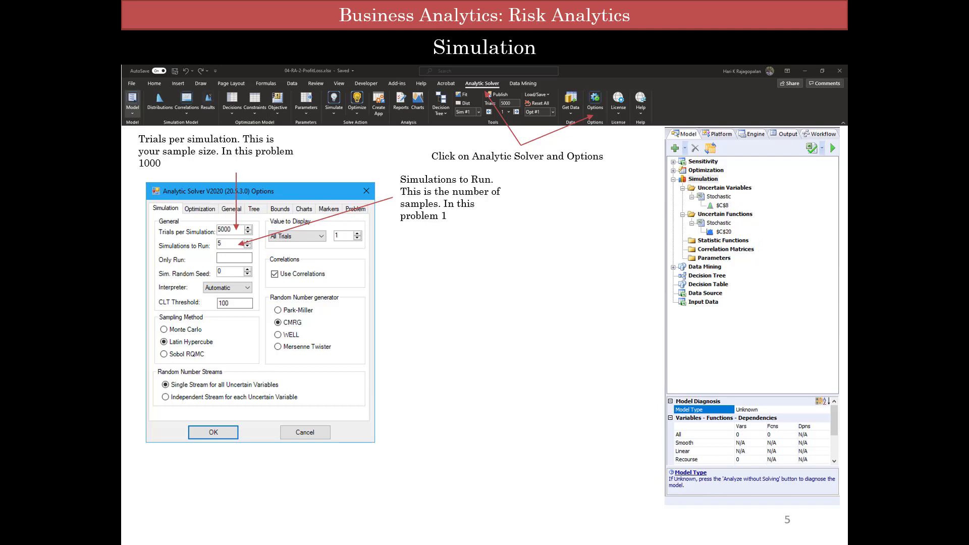
pyautogui.press('Right')
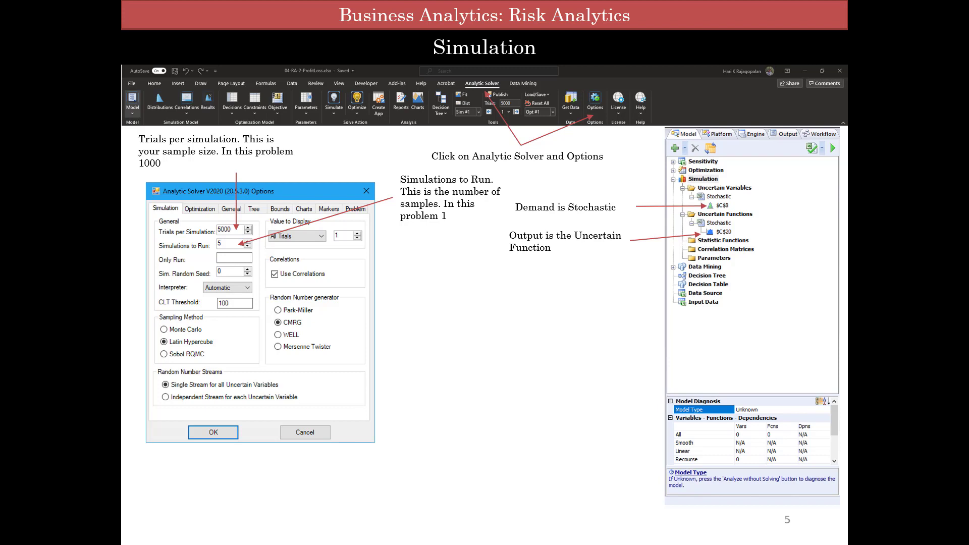
pyautogui.press('Right')
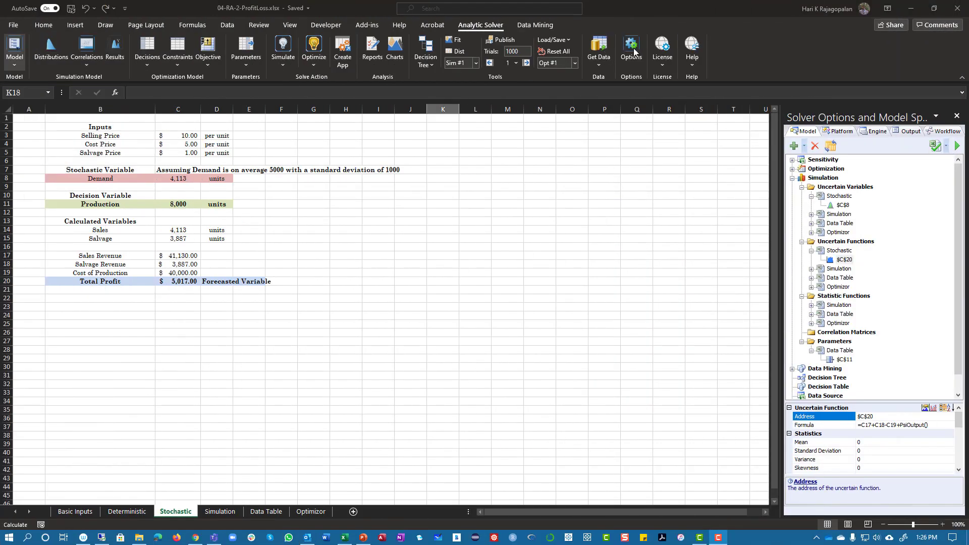
# Step: Review the trials per simulation and the number of simulations to run in the Analytic Solver options
pyautogui.click(631, 48)
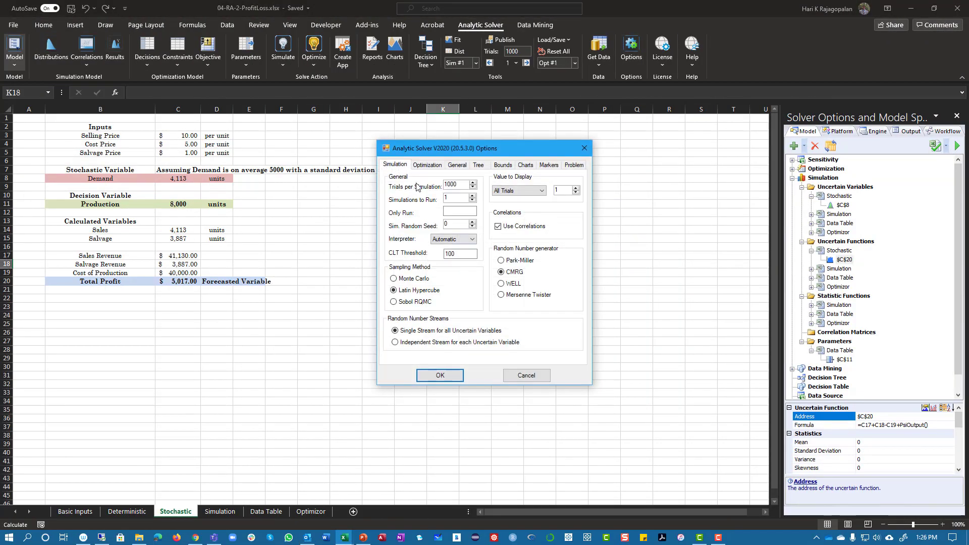
pyautogui.click(454, 197)
pyautogui.click(427, 380)
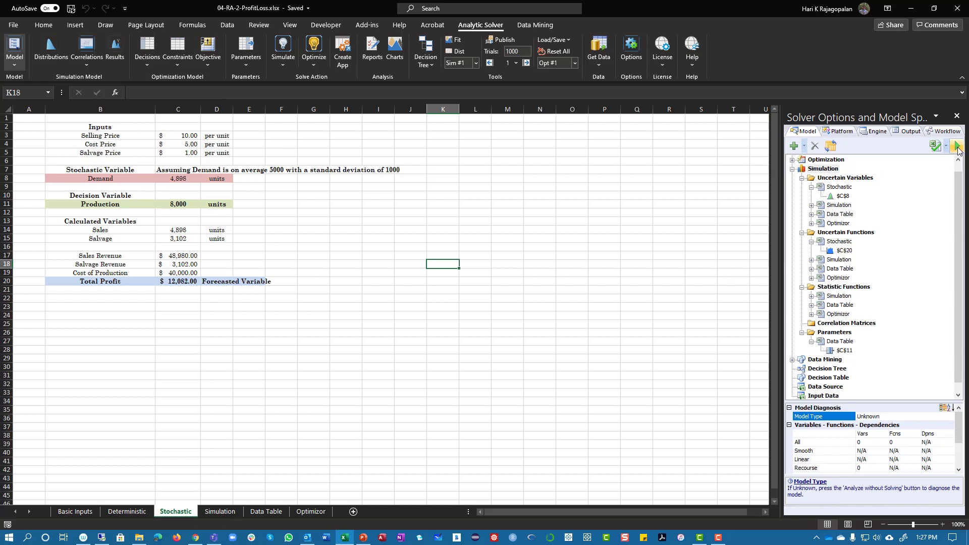
# Step: Review the PsiOutput formula for Total Profit in C20 and the PsiNormal formula for Demand in C8
pyautogui.click(179, 283)
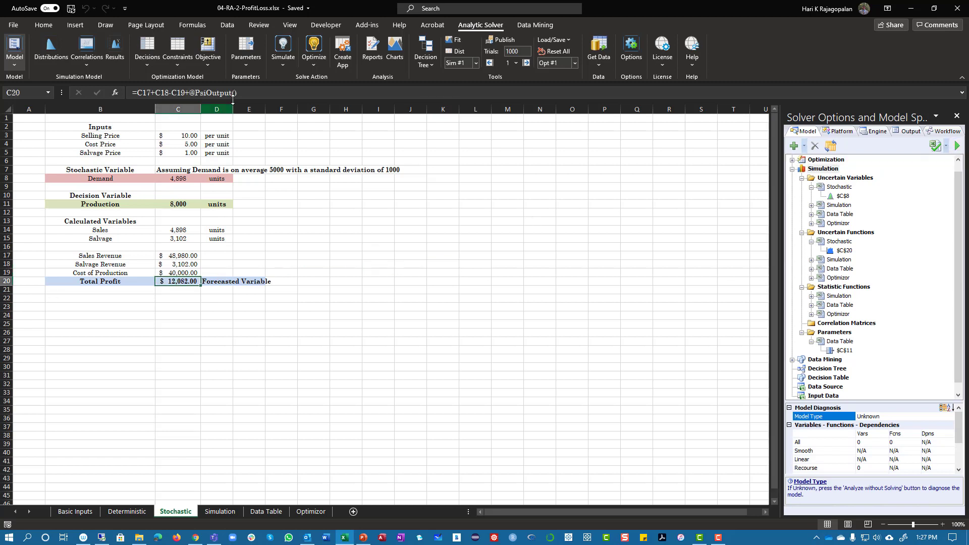
pyautogui.press('Return')
pyautogui.click(189, 338)
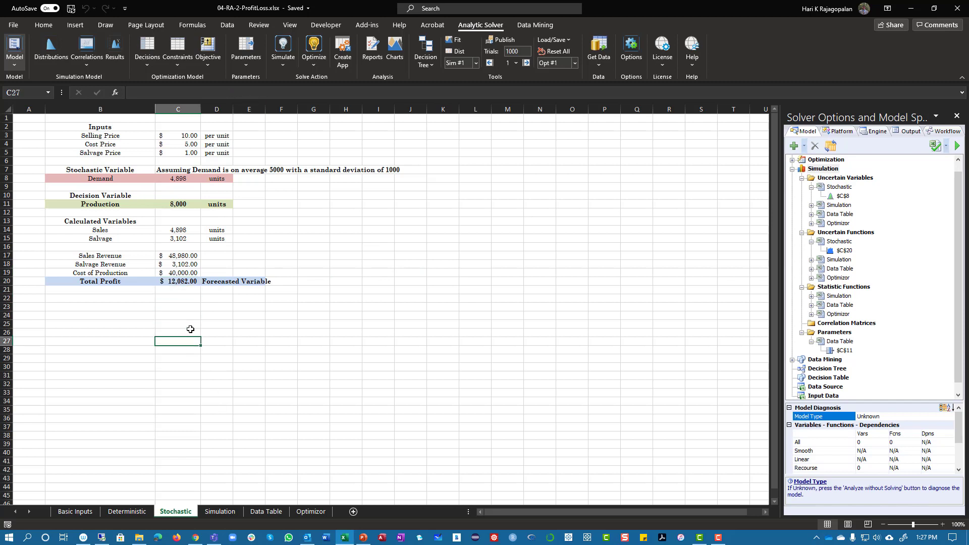
pyautogui.click(182, 180)
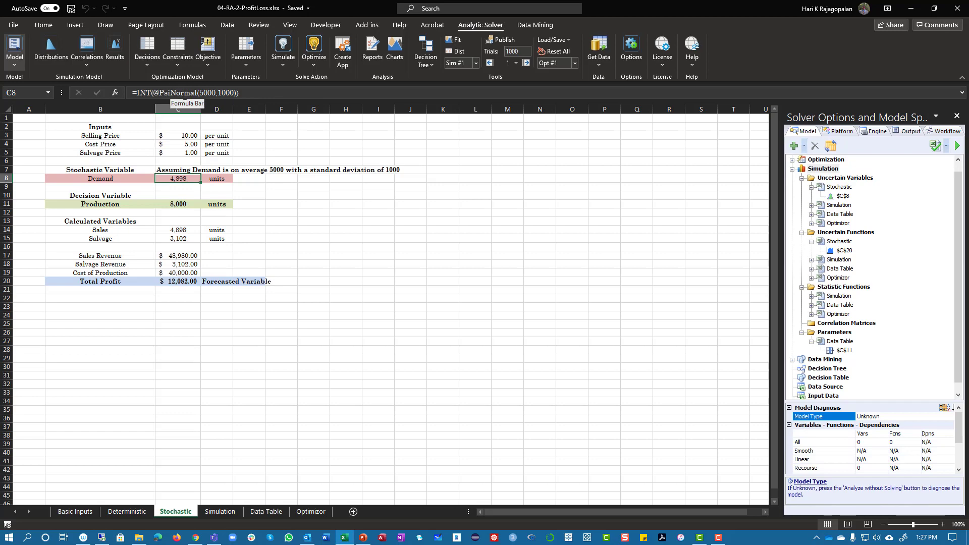
# Step: Examine the parameters and percentiles of the Demand distribution in C8 in a maximized chart window, and close it
pyautogui.doubleClick(185, 180)
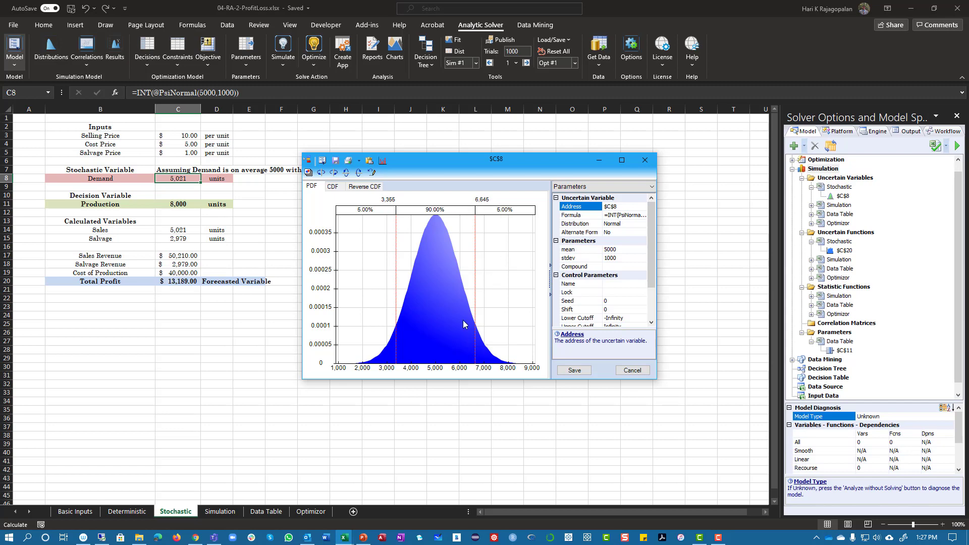
pyautogui.click(622, 160)
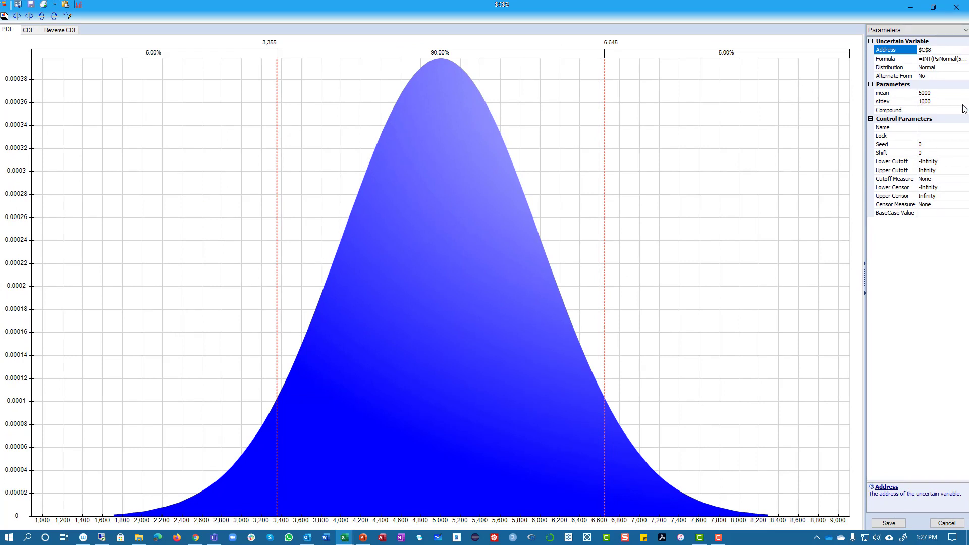
pyautogui.click(917, 28)
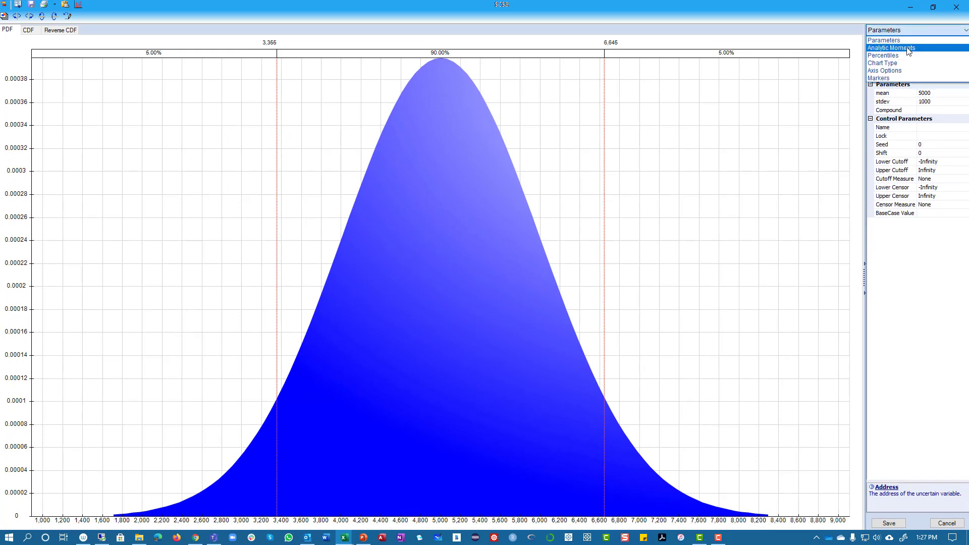
pyautogui.click(907, 55)
pyautogui.scroll(-5, 911, 396)
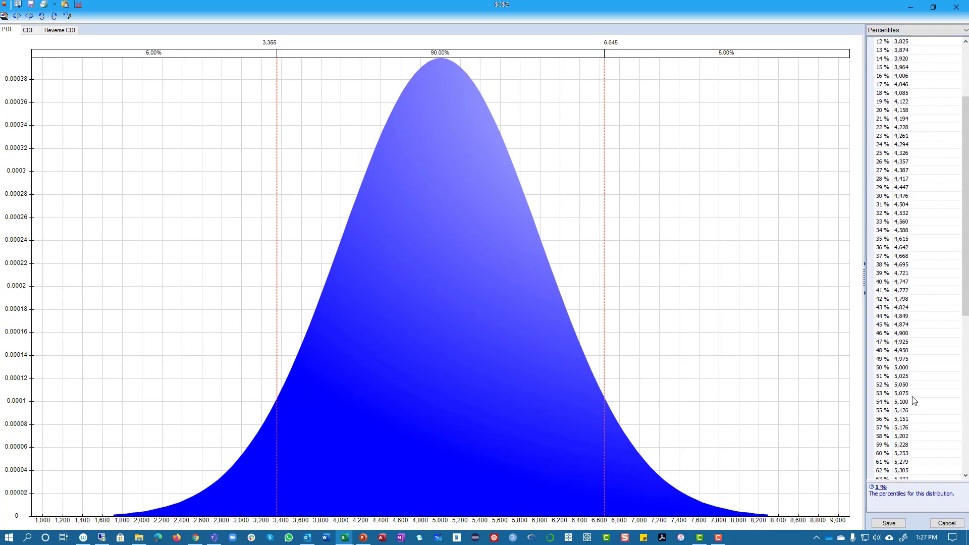
pyautogui.scroll(5, 912, 398)
pyautogui.click(900, 30)
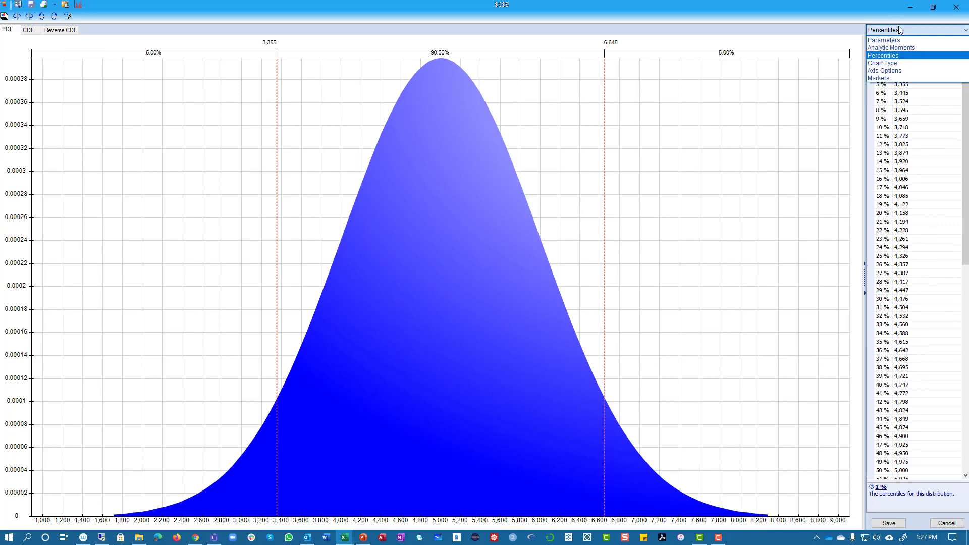
pyautogui.click(900, 29)
pyautogui.click(955, 7)
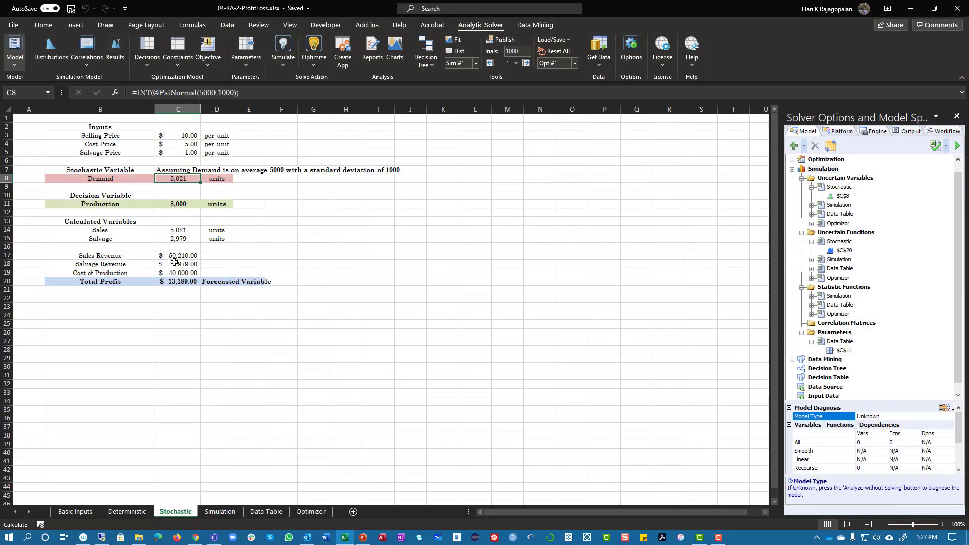
# Step: Run the simulation for Total Profit in C20, and reposition and enlarge its results window
pyautogui.click(368, 289)
pyautogui.click(188, 281)
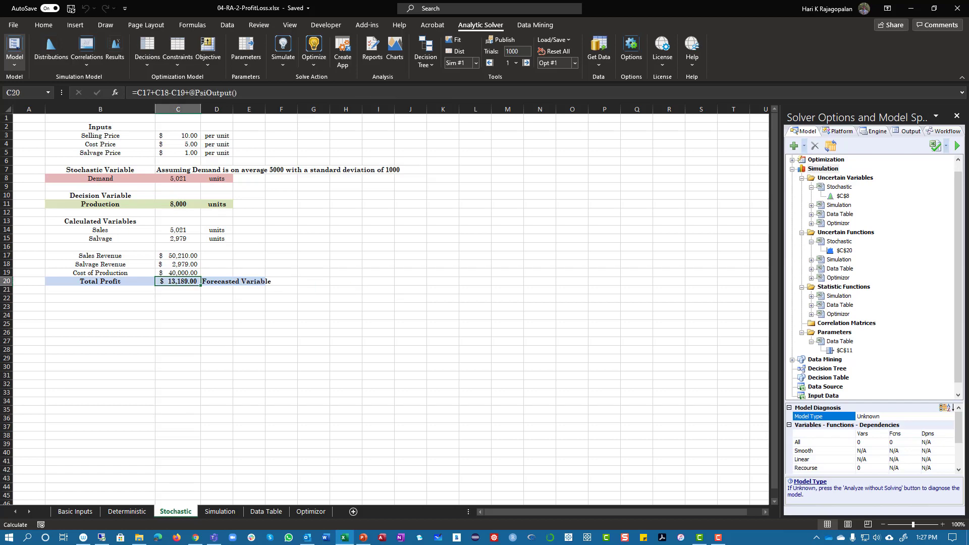
pyautogui.click(958, 146)
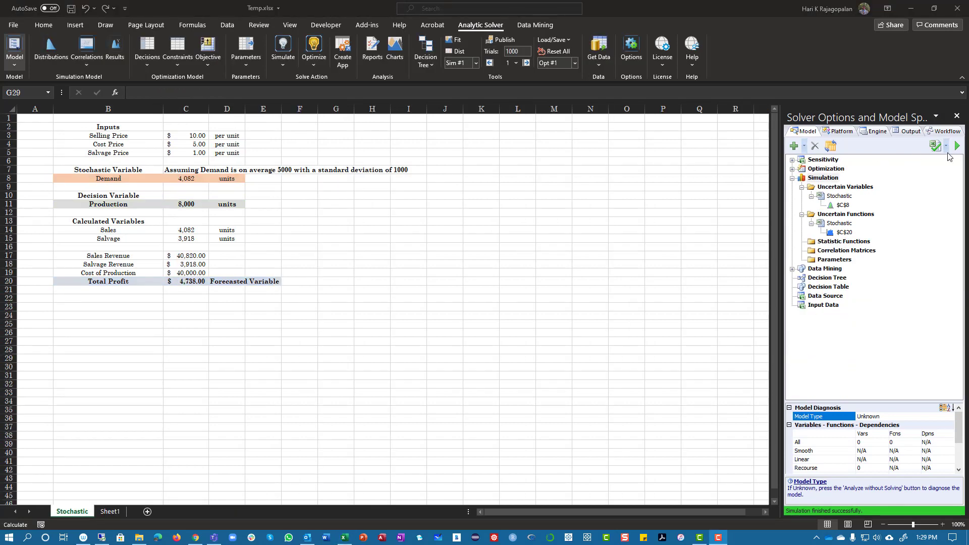
pyautogui.click(957, 146)
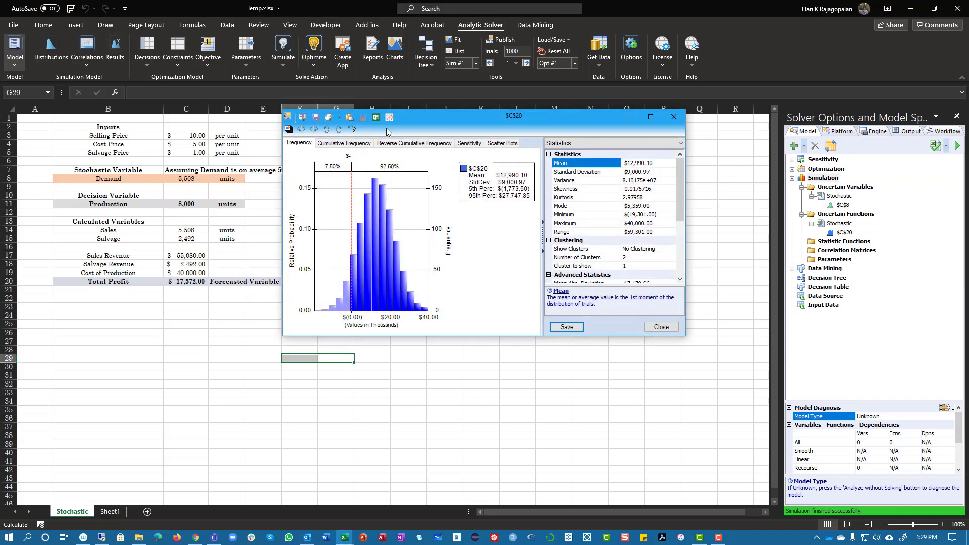
pyautogui.moveTo(426, 115); pyautogui.dragTo(292, 124)
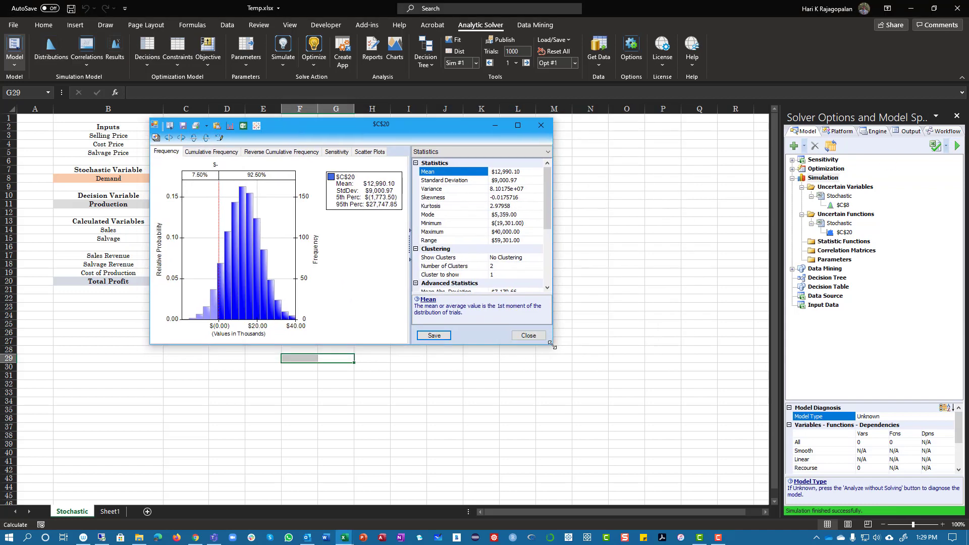
pyautogui.moveTo(553, 345); pyautogui.dragTo(717, 483)
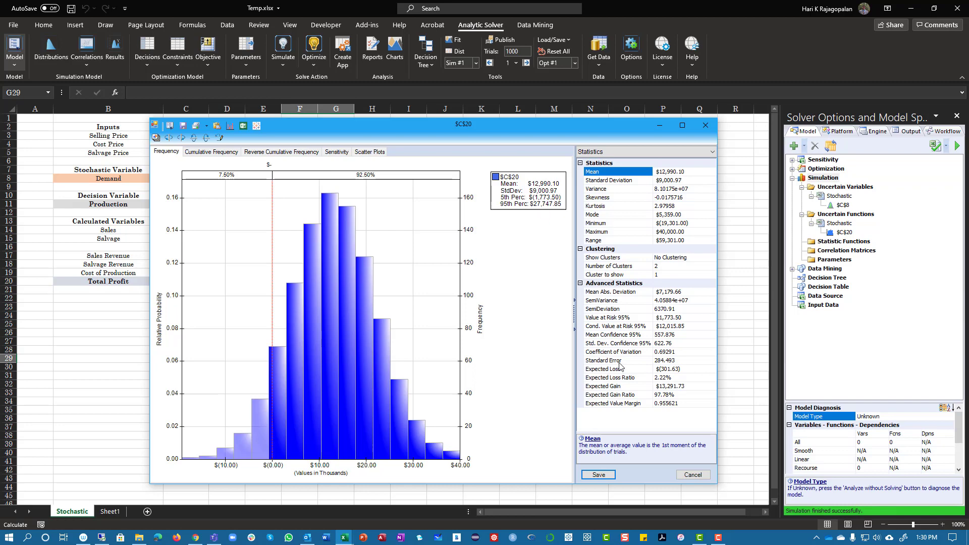
# Step: Examine the percentiles of the simulated Total Profit
pyautogui.click(631, 152)
pyautogui.click(617, 170)
pyautogui.scroll(-20, 659, 240)
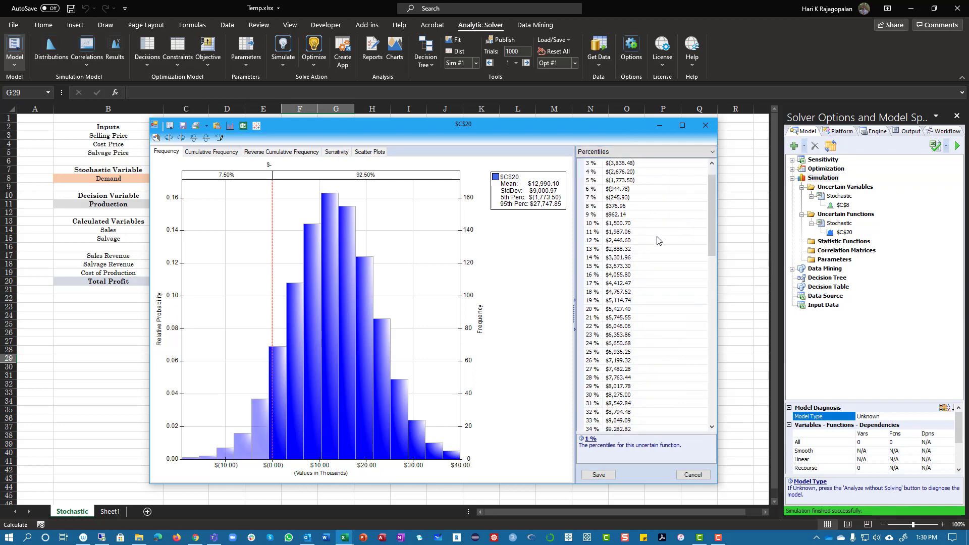
pyautogui.scroll(20, 657, 243)
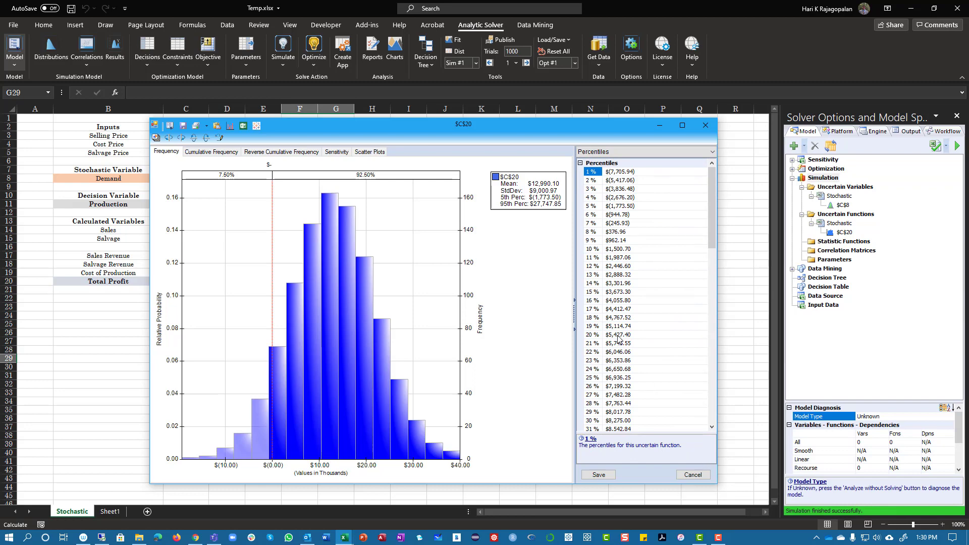
pyautogui.scroll(-2, 617, 303)
# Step: Review the Six Sigma, Chart Type and Markers views of the profit results, and return to the Statistics view
pyautogui.click(610, 153)
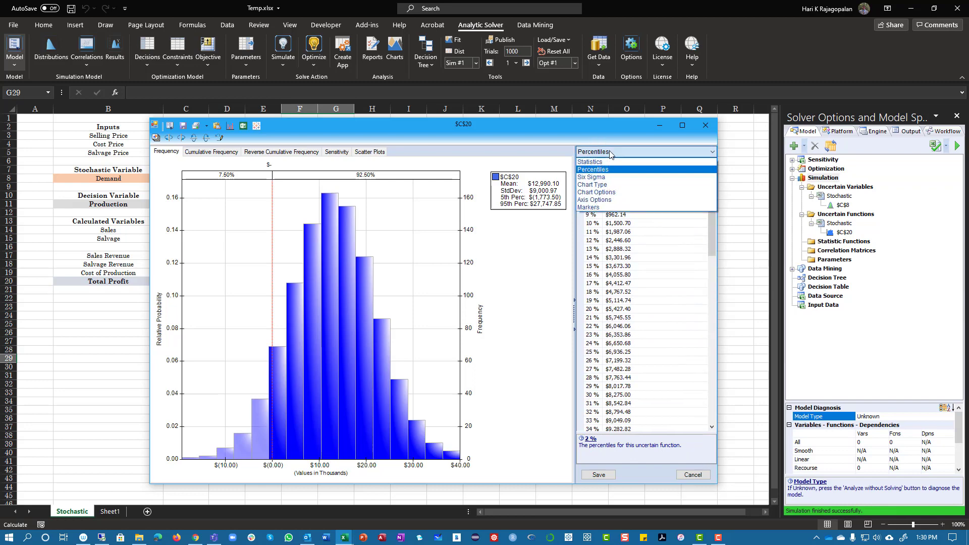
pyautogui.click(603, 177)
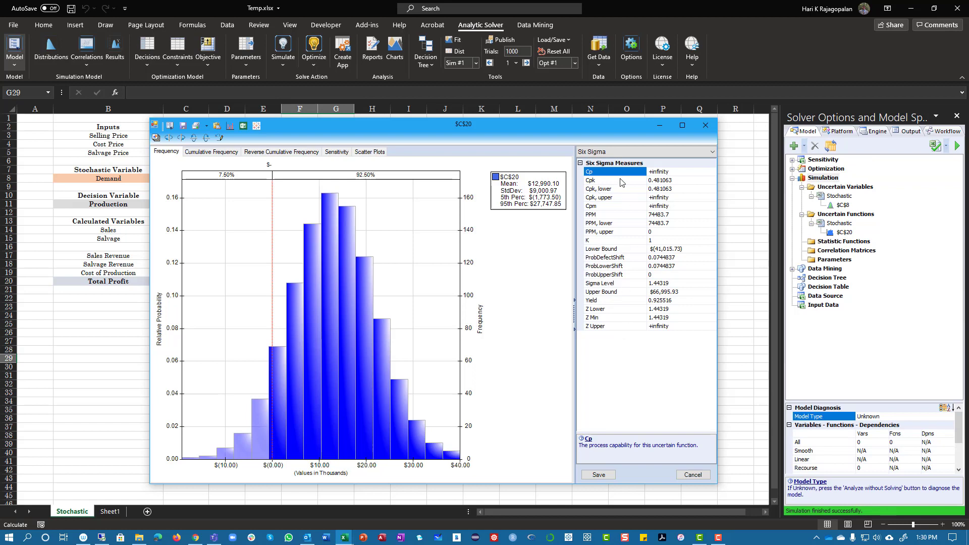
pyautogui.click(620, 153)
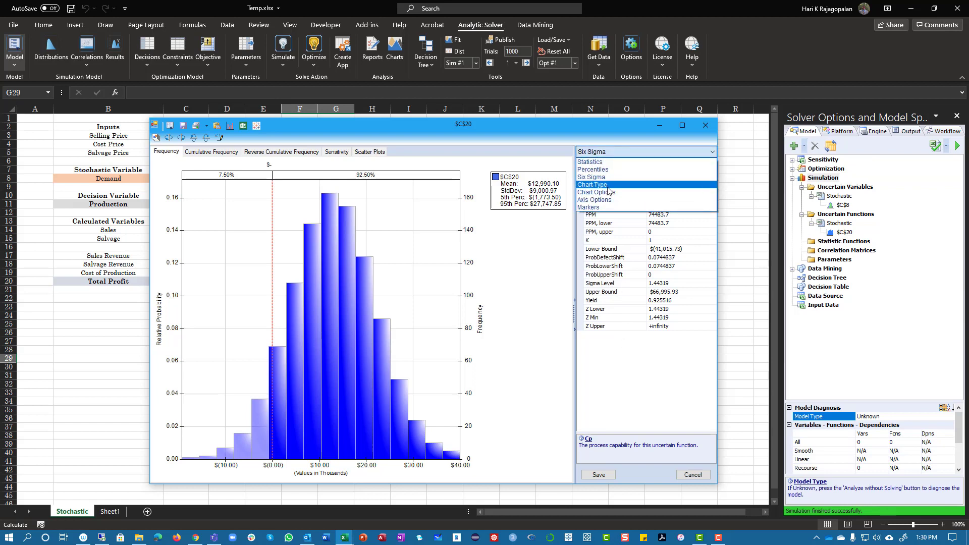
pyautogui.click(616, 189)
pyautogui.click(625, 152)
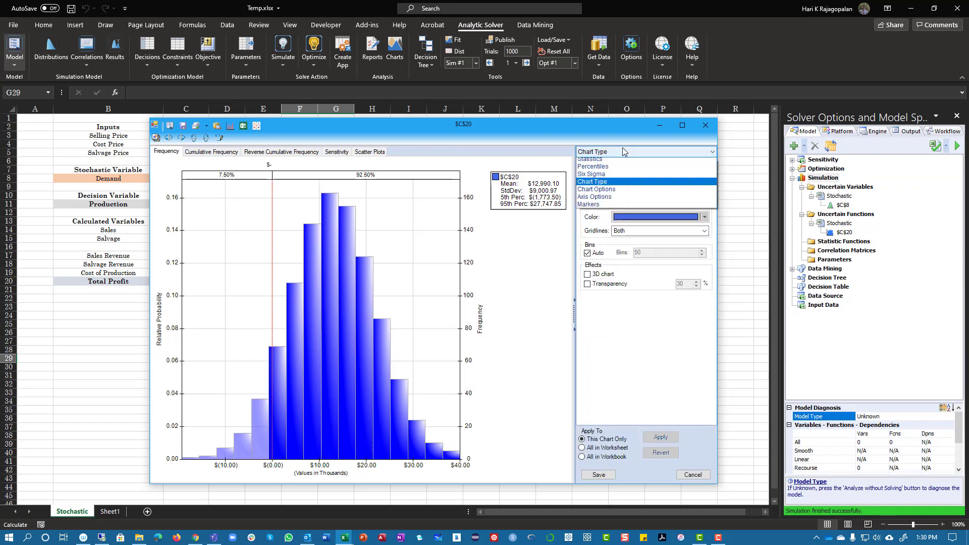
pyautogui.click(609, 207)
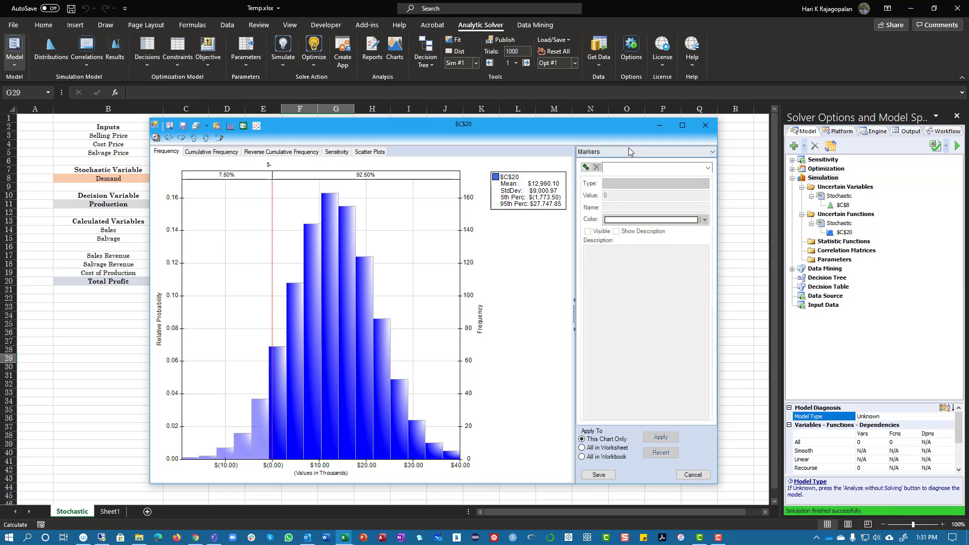
pyautogui.click(609, 152)
pyautogui.click(608, 163)
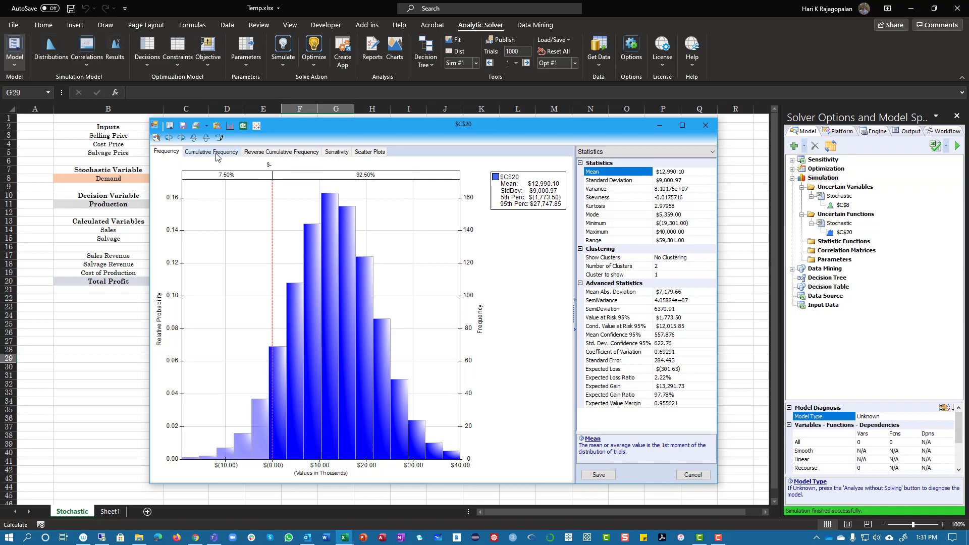
# Step: View the sensitivity, scatter plot and frequency charts of Total Profit, and close the results window without saving changes
pyautogui.click(335, 152)
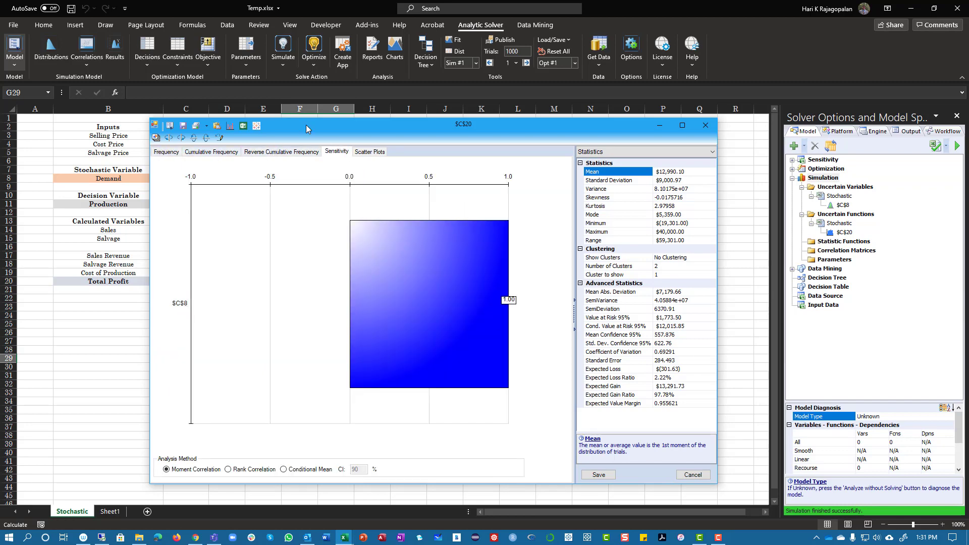
pyautogui.moveTo(309, 127); pyautogui.dragTo(440, 124)
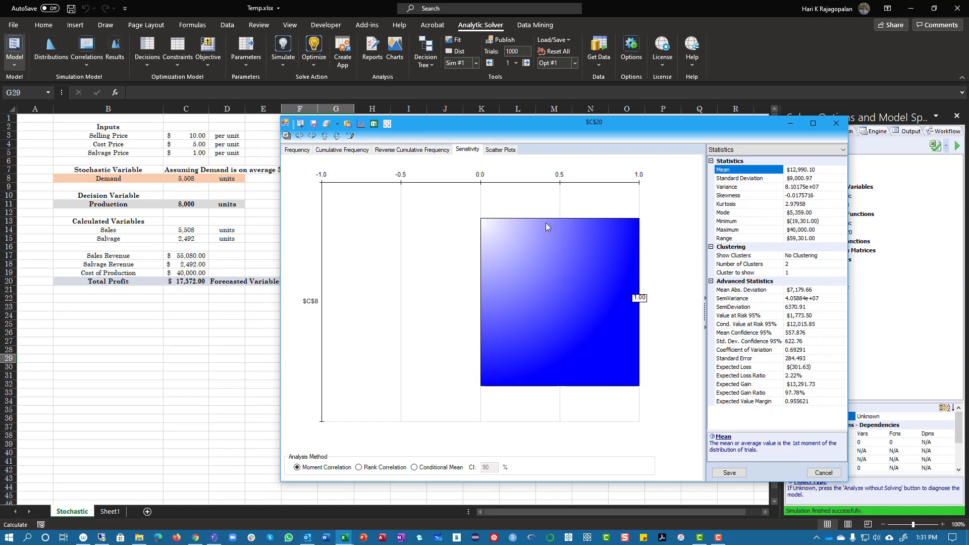
pyautogui.click(503, 151)
pyautogui.click(298, 150)
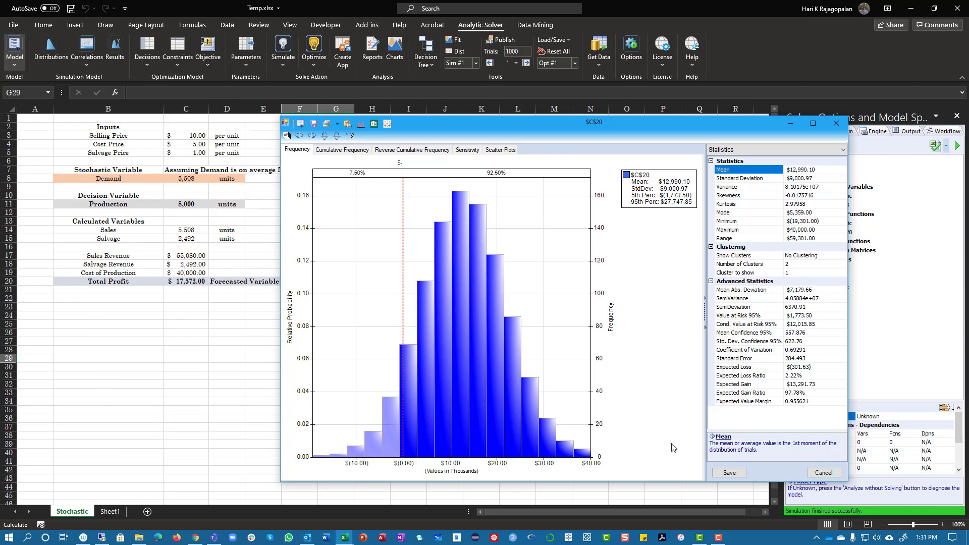
pyautogui.click(824, 473)
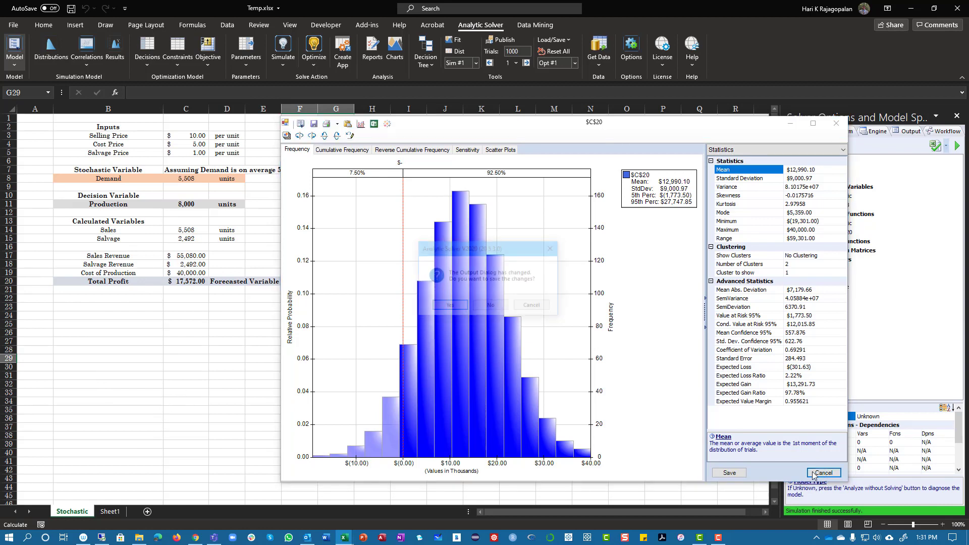
pyautogui.click(489, 308)
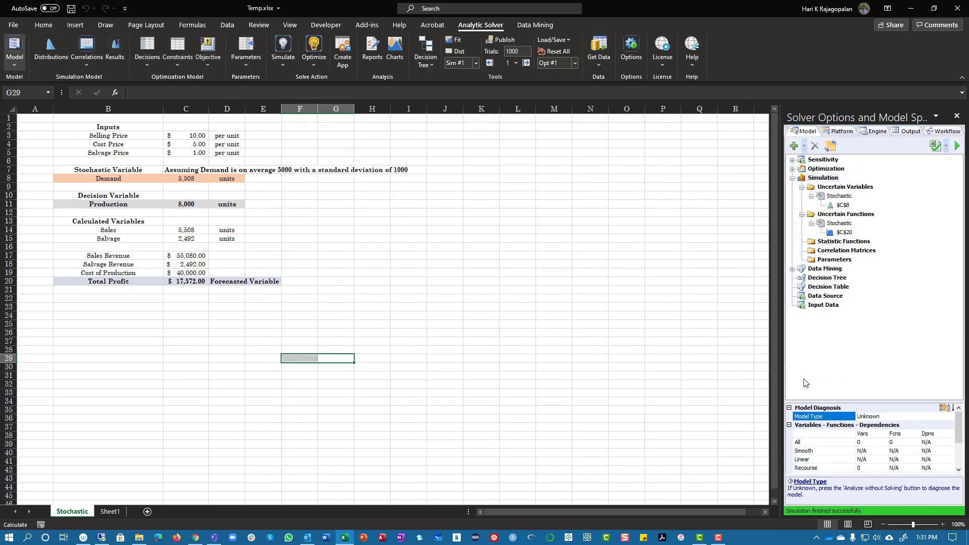
pyautogui.moveTo(96, 307); pyautogui.dragTo(242, 419)
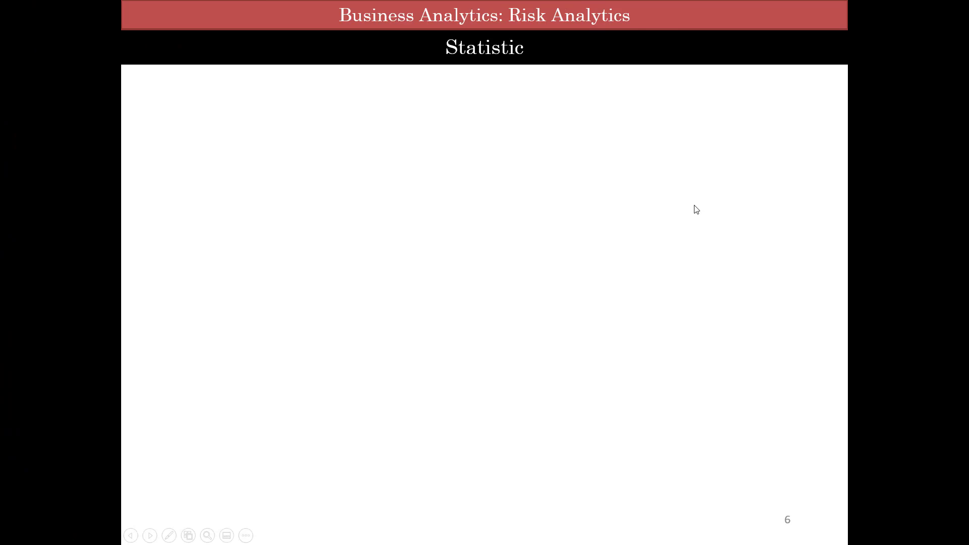
pyautogui.click(689, 251)
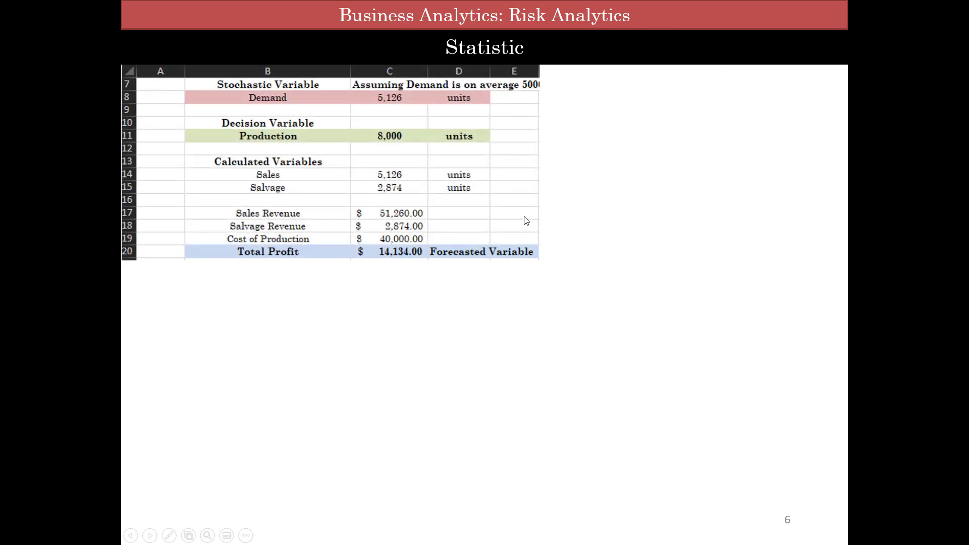
pyautogui.click(607, 246)
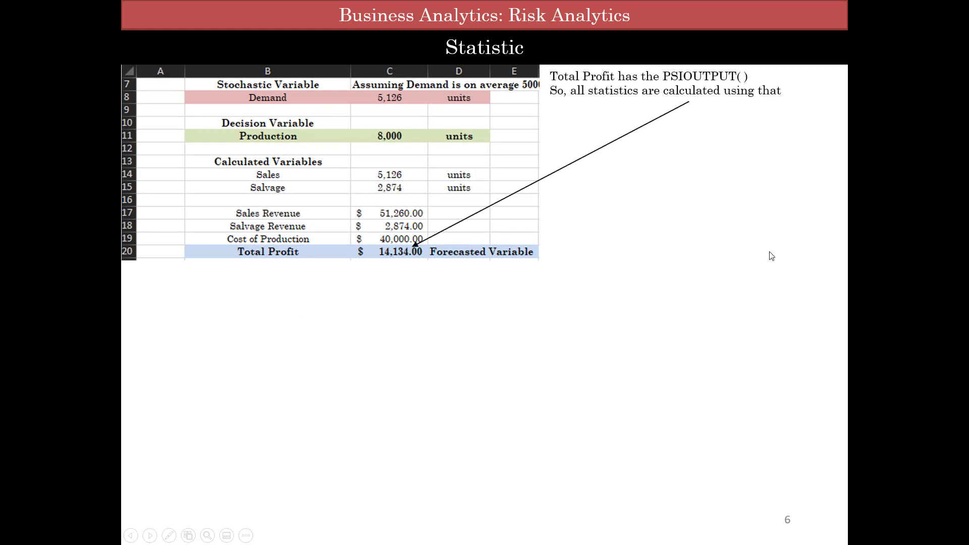
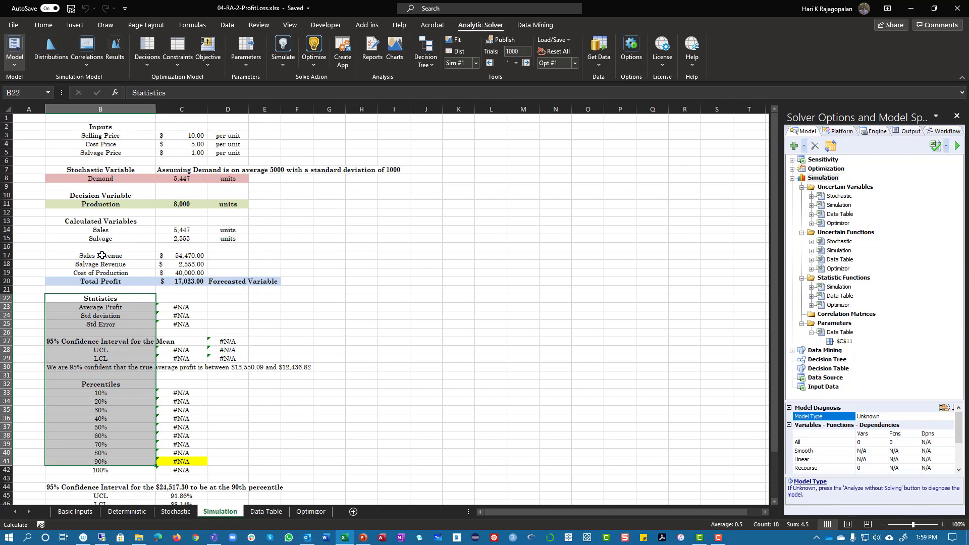
# Step: Inspect the Average Profit, Std deviation and Std Error formulas in C23:C25 of the Simulation sheet
pyautogui.click(136, 300)
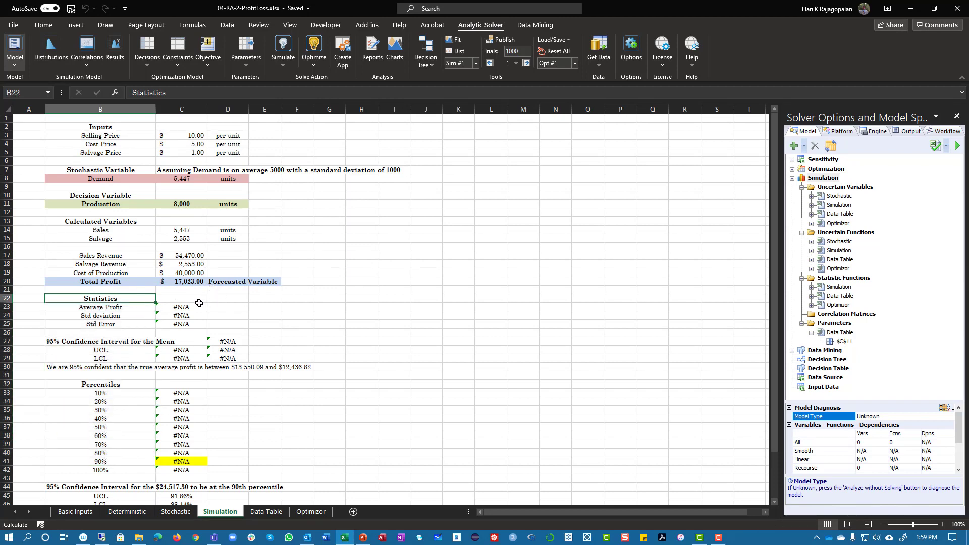
pyautogui.click(117, 310)
pyautogui.click(189, 308)
pyautogui.click(191, 316)
pyautogui.click(191, 324)
pyautogui.click(151, 325)
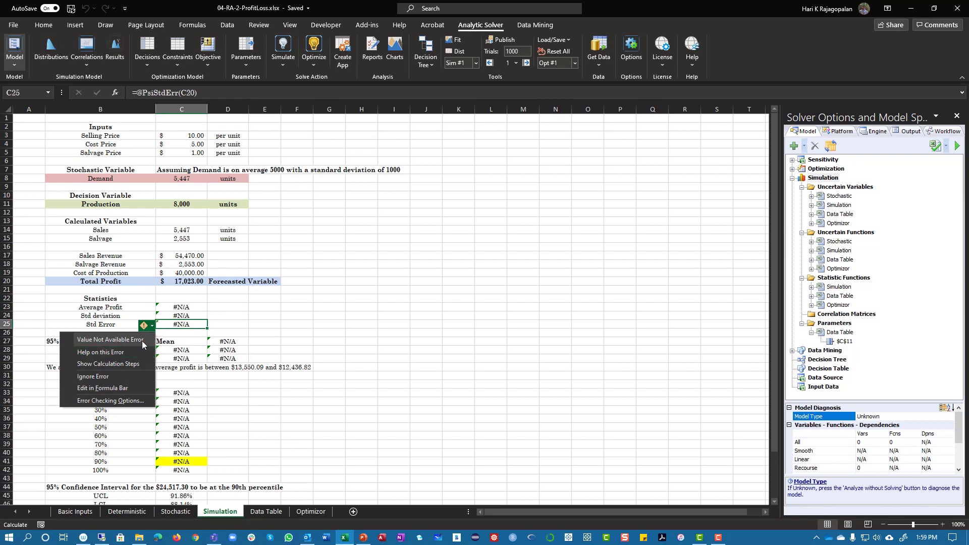
# Step: Inspect the confidence interval formula in D27 and the statistics cells in C23:C29
pyautogui.click(278, 302)
pyautogui.click(227, 340)
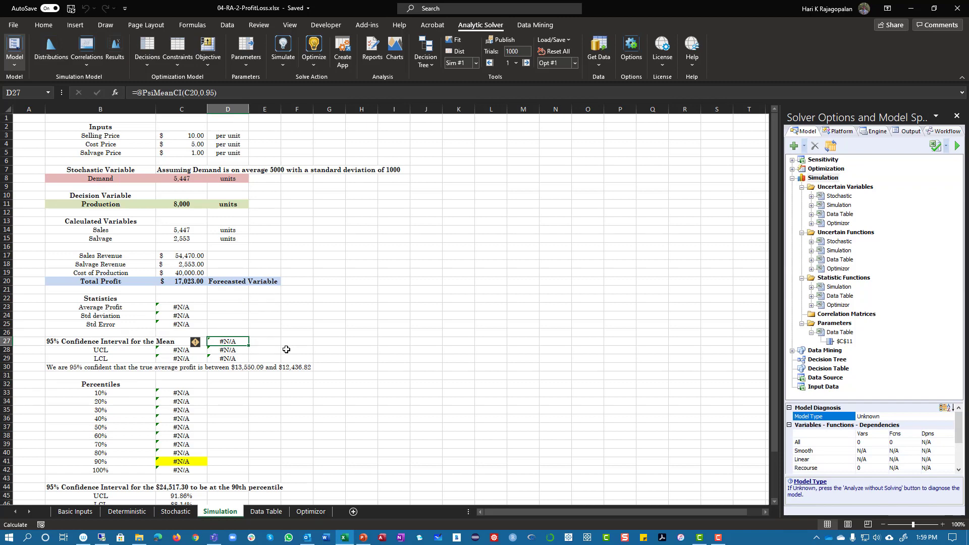
pyautogui.moveTo(180, 305); pyautogui.dragTo(186, 358)
pyautogui.click(227, 339)
pyautogui.click(341, 306)
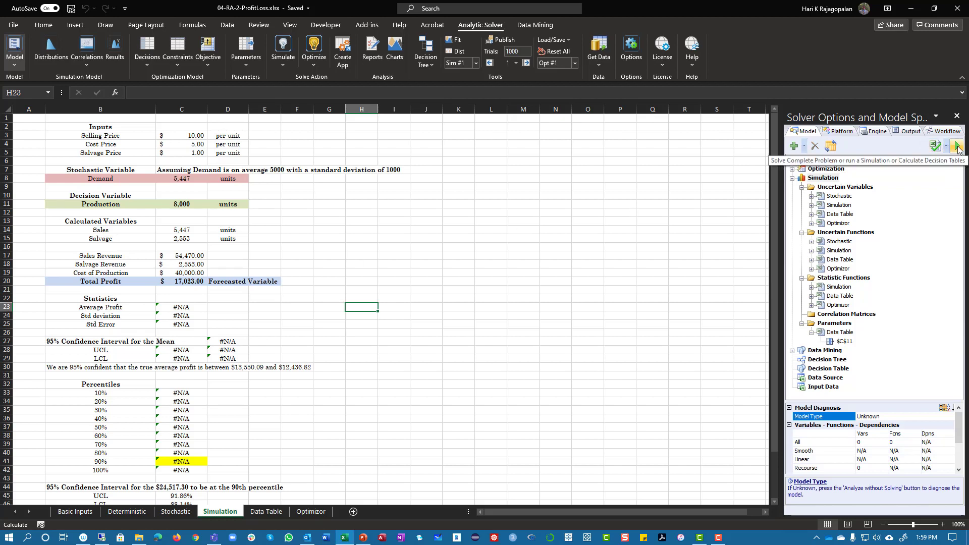
# Step: Run the simulation from the Total Profit cell C20, close its results window, and review the updated statistics block
pyautogui.click(187, 282)
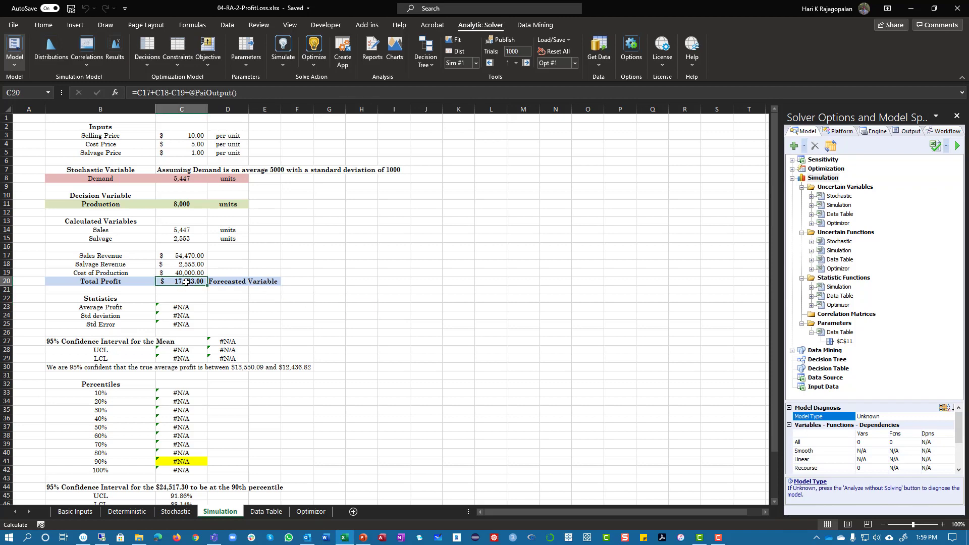
pyautogui.click(525, 310)
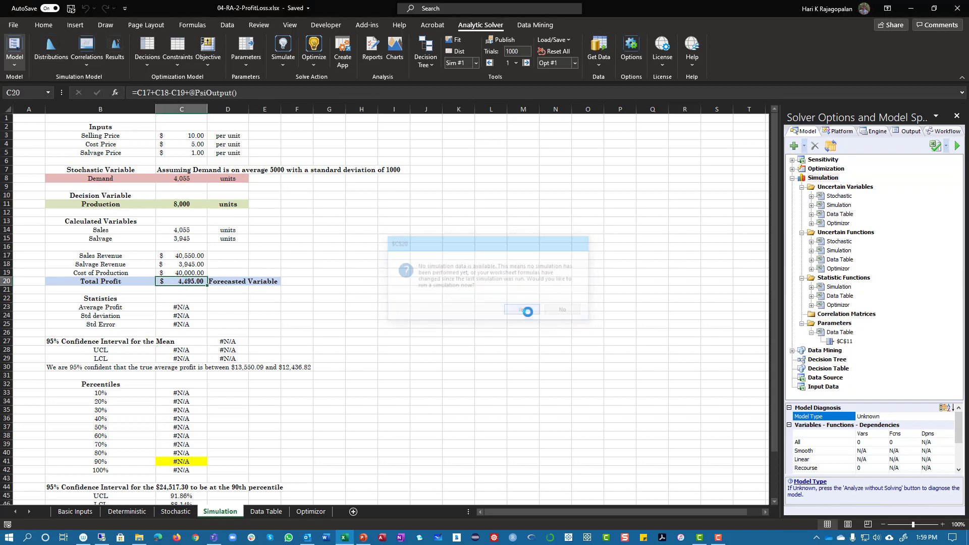
pyautogui.click(671, 155)
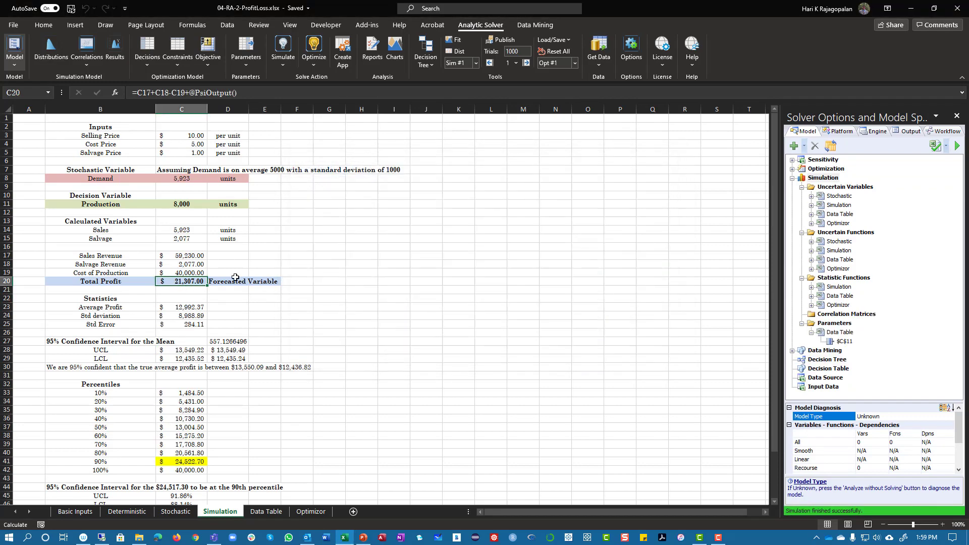
pyautogui.moveTo(96, 300); pyautogui.dragTo(273, 368)
pyautogui.click(348, 416)
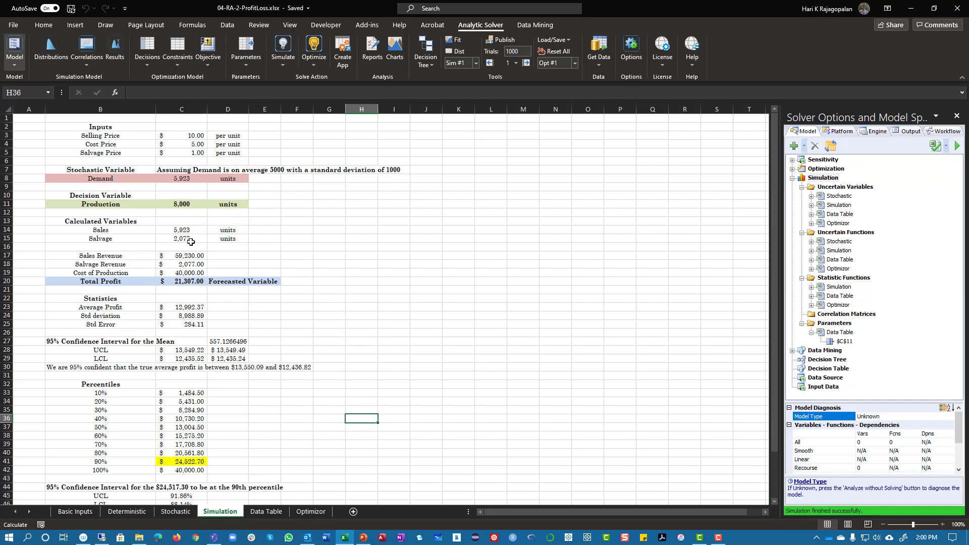
# Step: Compare the Std deviation and Average Profit statistics with Total Profit, tracing column C from Demand down to C20
pyautogui.click(182, 313)
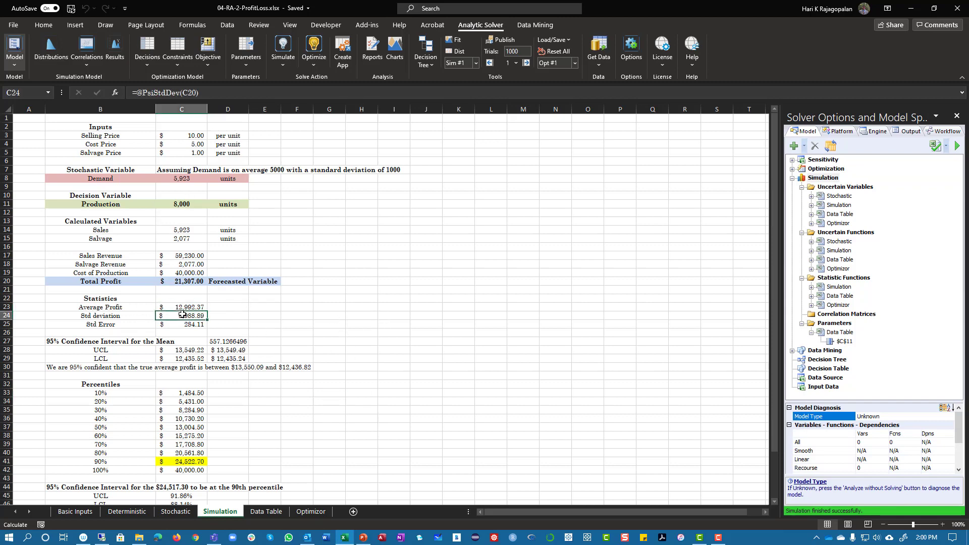
pyautogui.click(141, 308)
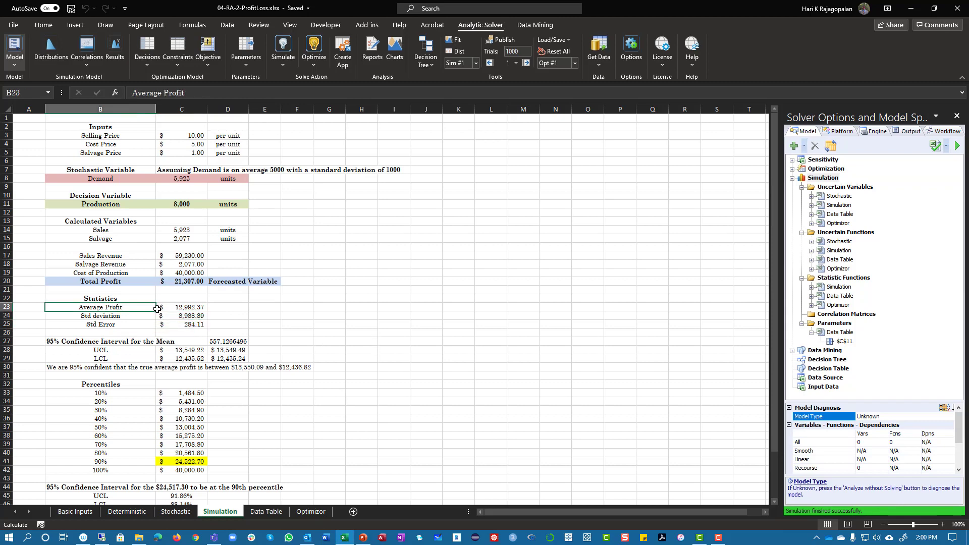
pyautogui.click(106, 283)
pyautogui.moveTo(106, 283); pyautogui.dragTo(242, 282)
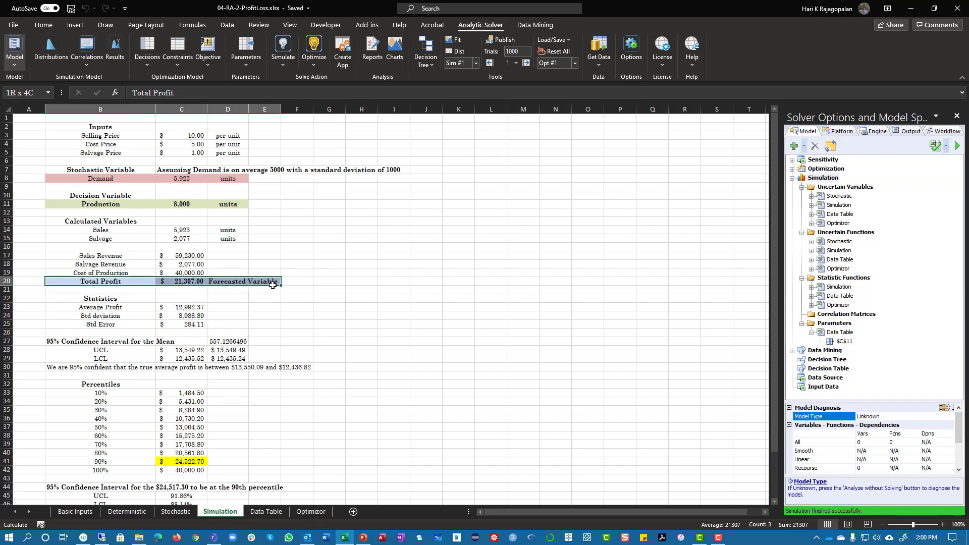
pyautogui.click(183, 282)
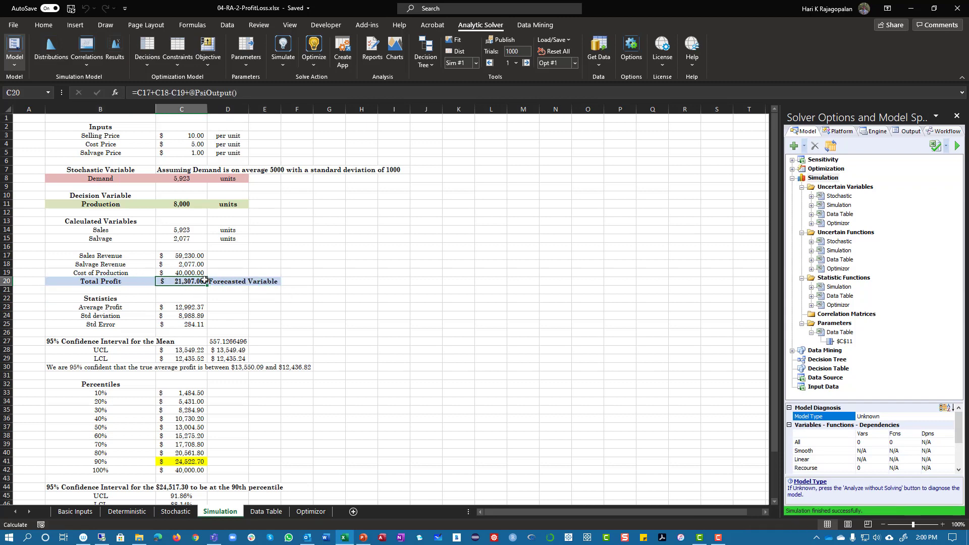
pyautogui.moveTo(177, 178); pyautogui.dragTo(175, 282)
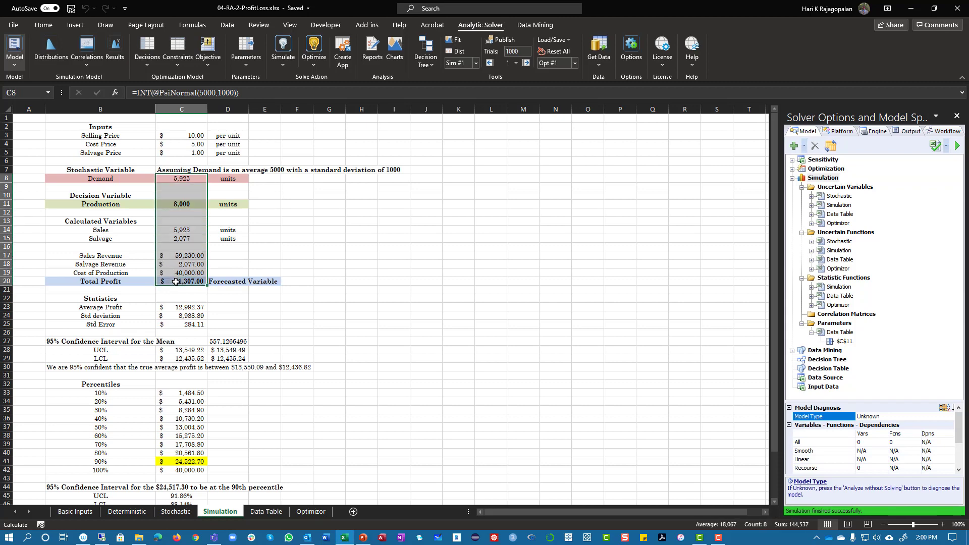
pyautogui.click(175, 281)
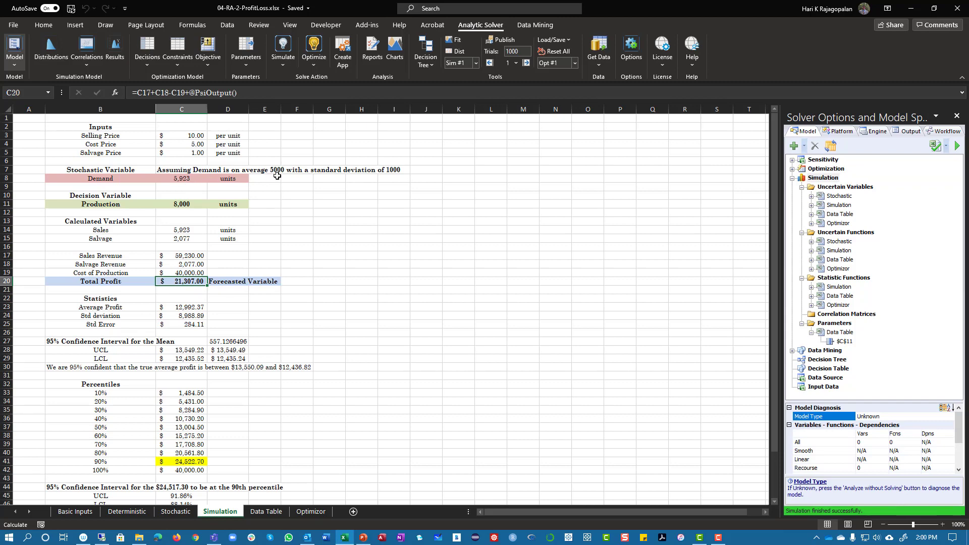
# Step: Check the number of simulation trials and the formulas for Demand in C8 and Total Profit in C20
pyautogui.click(520, 52)
pyautogui.click(294, 178)
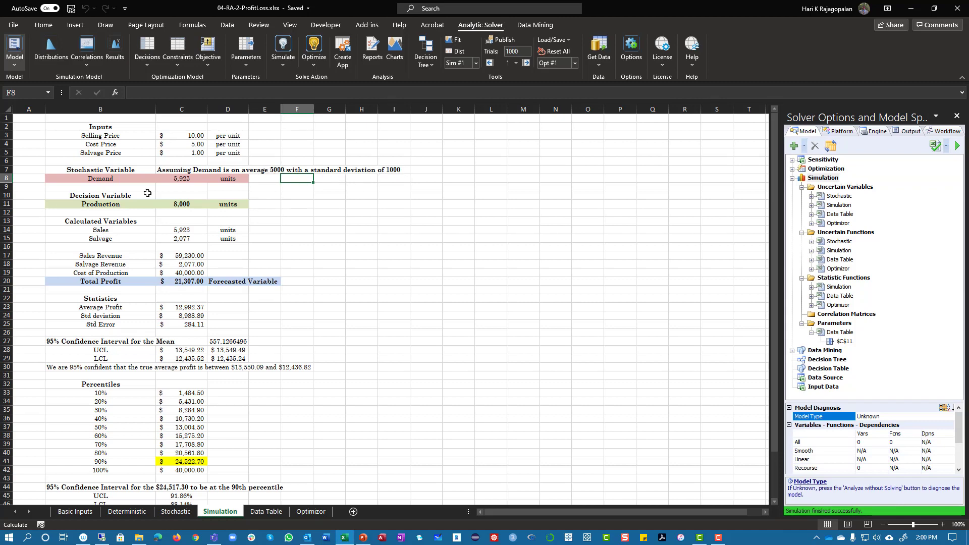
pyautogui.click(188, 177)
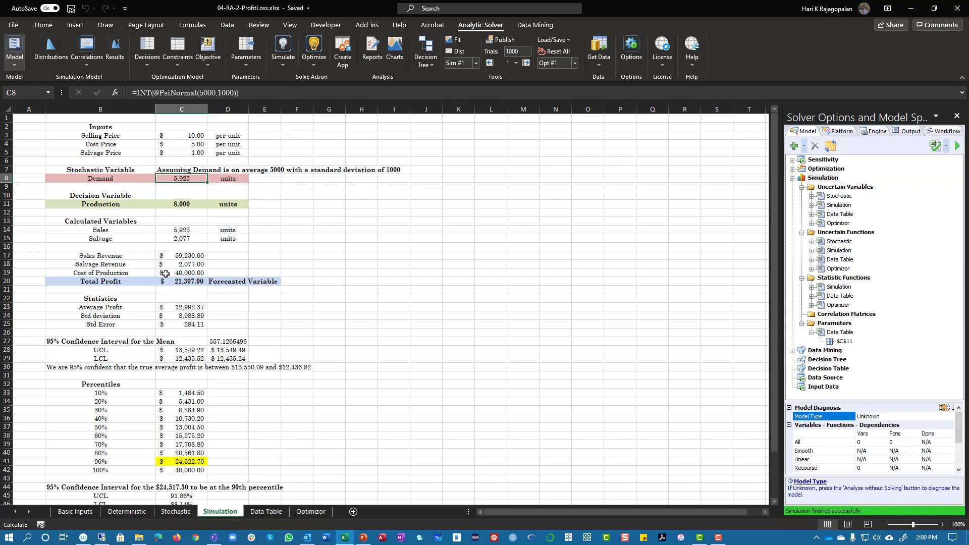
pyautogui.click(181, 278)
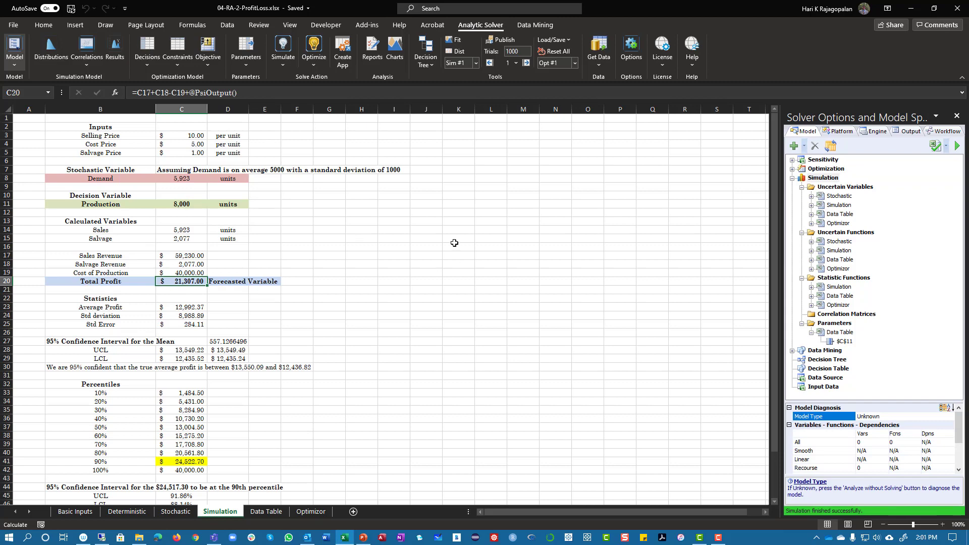
pyautogui.moveTo(394, 185); pyautogui.dragTo(388, 349)
pyautogui.click(182, 280)
# Step: Review the Average Profit and Std deviation labels and results in rows 23 and 24
pyautogui.click(129, 306)
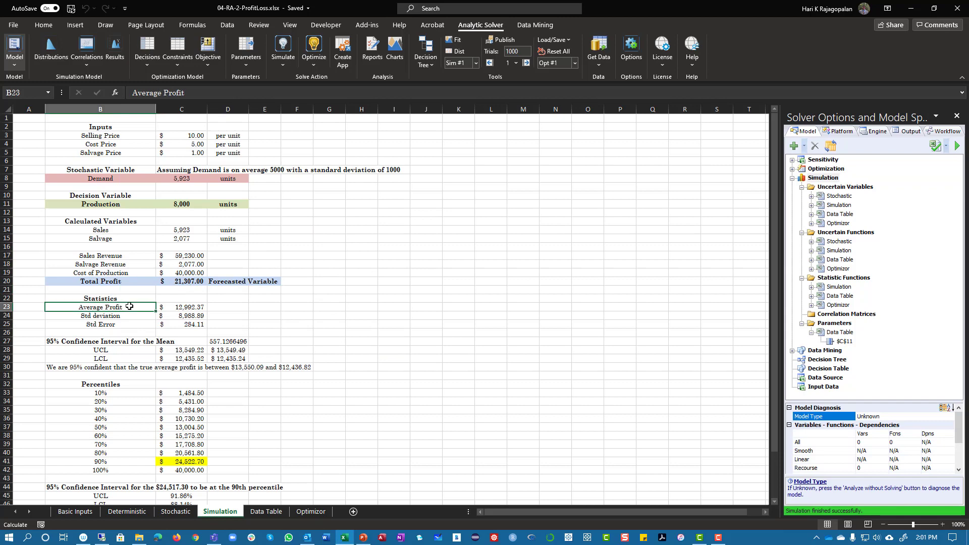
pyautogui.click(192, 307)
pyautogui.click(130, 316)
pyautogui.click(194, 317)
pyautogui.click(333, 316)
# Step: Insert a Mean simulation statistic in D23 and change its reference to the Total Profit cell C20
pyautogui.click(127, 309)
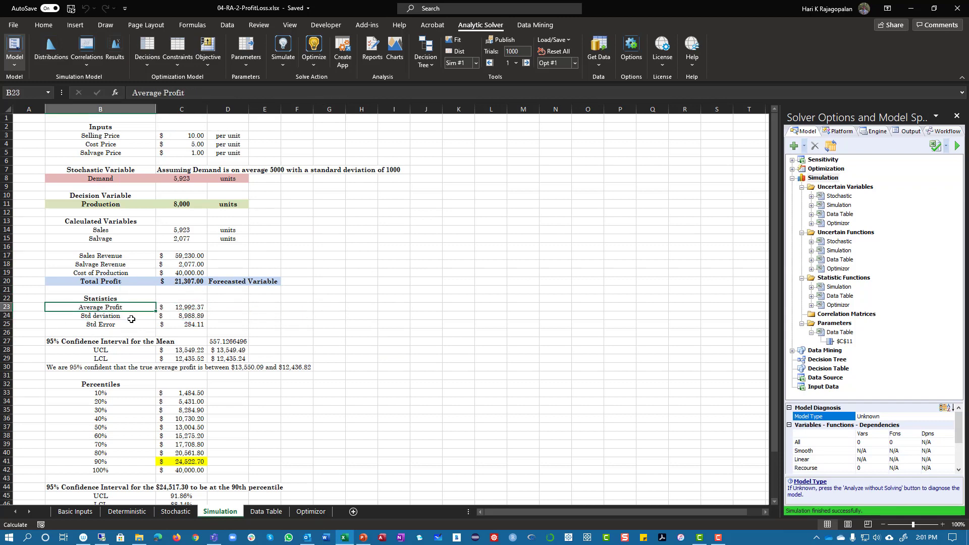
pyautogui.click(116, 52)
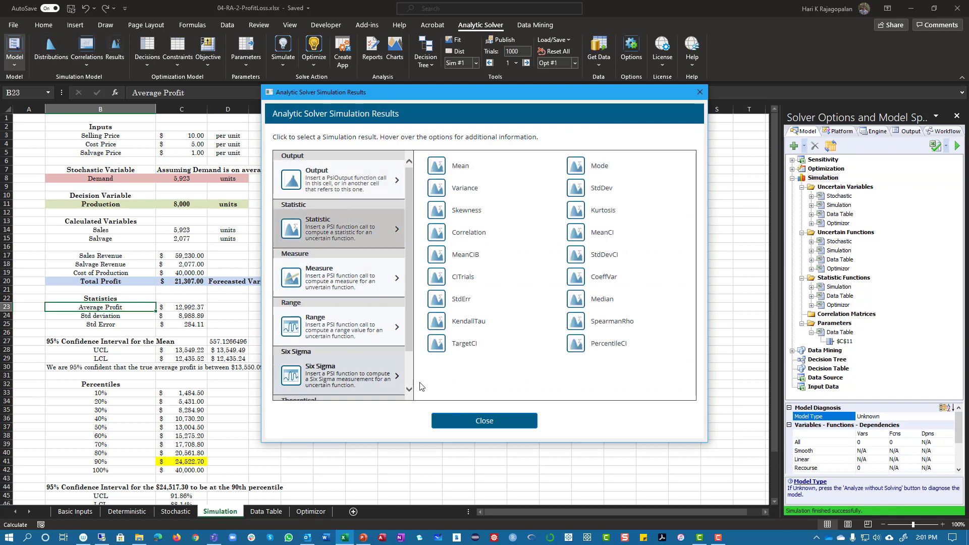
pyautogui.click(461, 166)
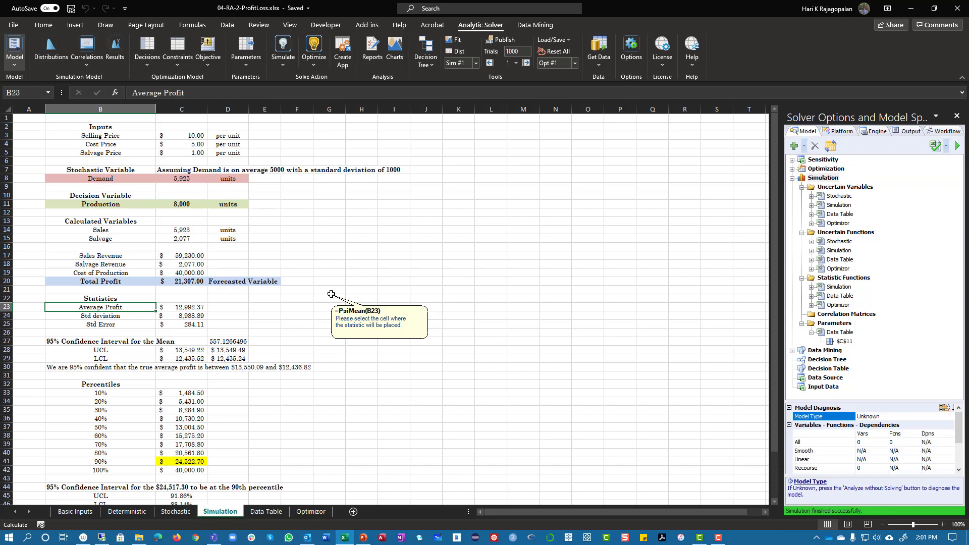
pyautogui.click(233, 308)
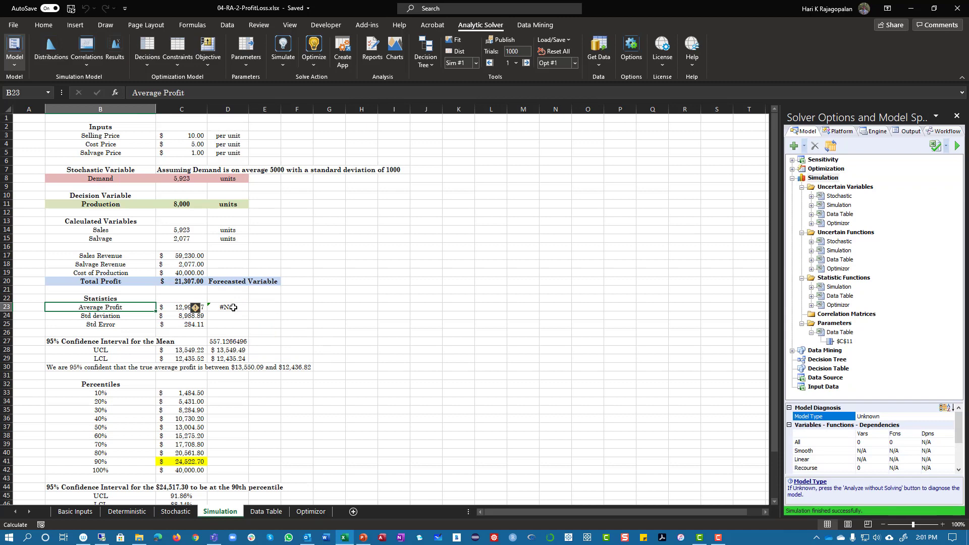
pyautogui.doubleClick(179, 92)
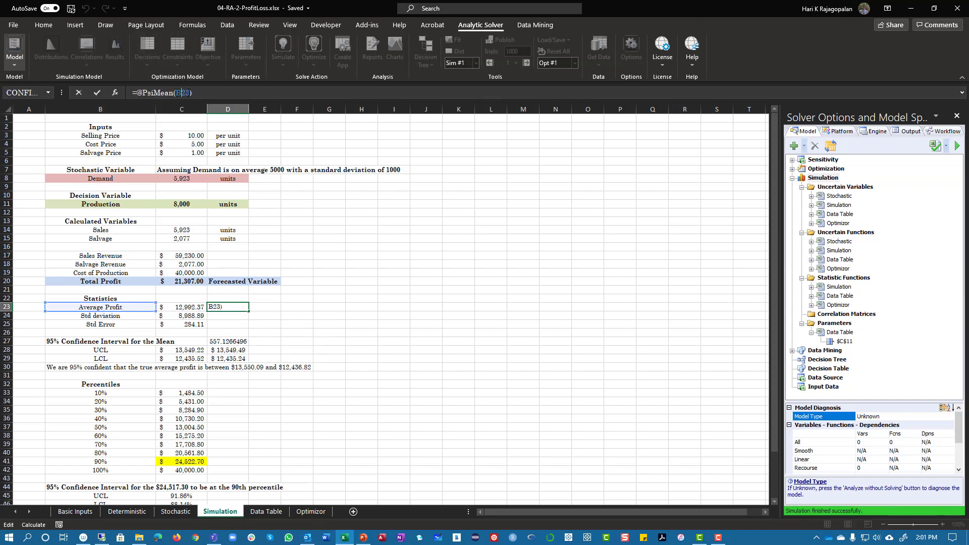
pyautogui.click(187, 280)
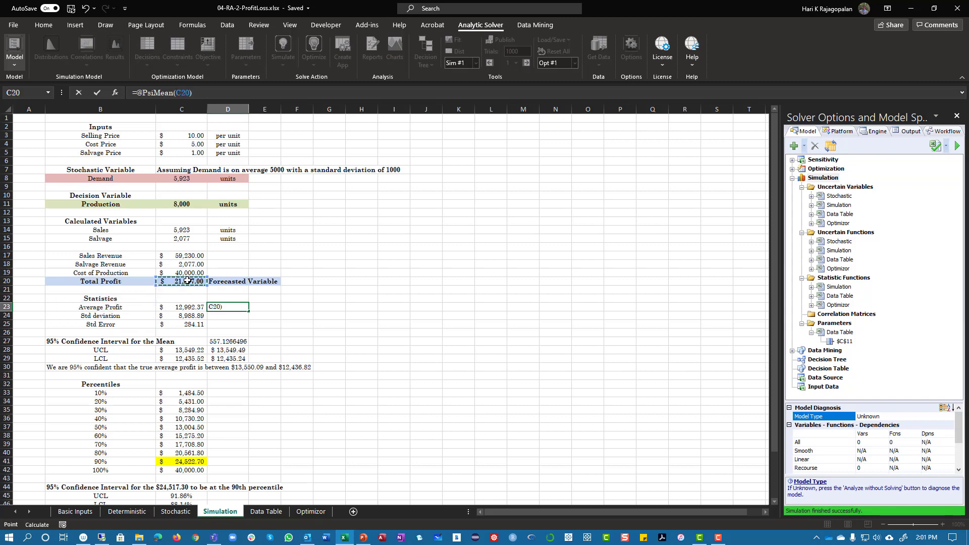
pyautogui.press('Return')
# Step: Re-enter the formula in D23 as =PsiMean(C20), supplying C20 as the Cell_or_name function argument
pyautogui.click(230, 306)
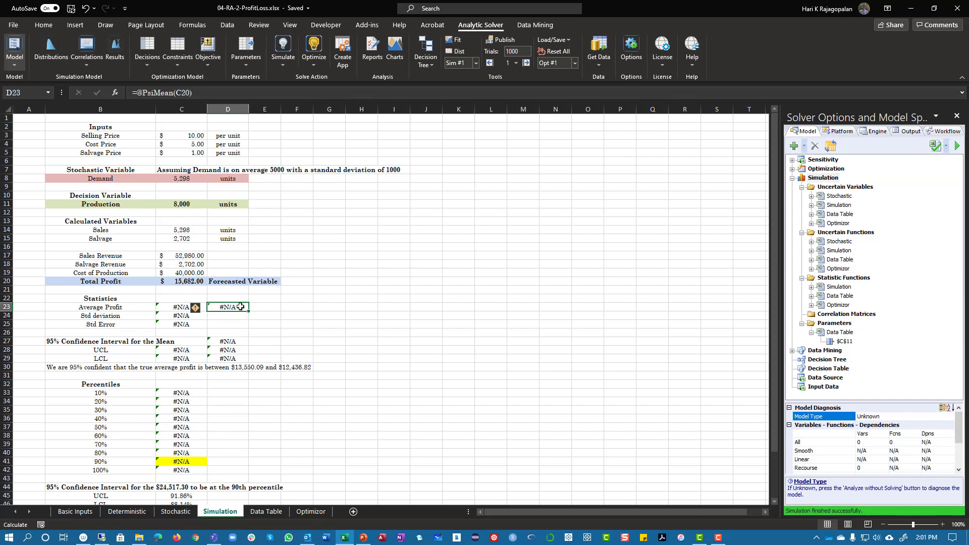
pyautogui.press('BackSpace')
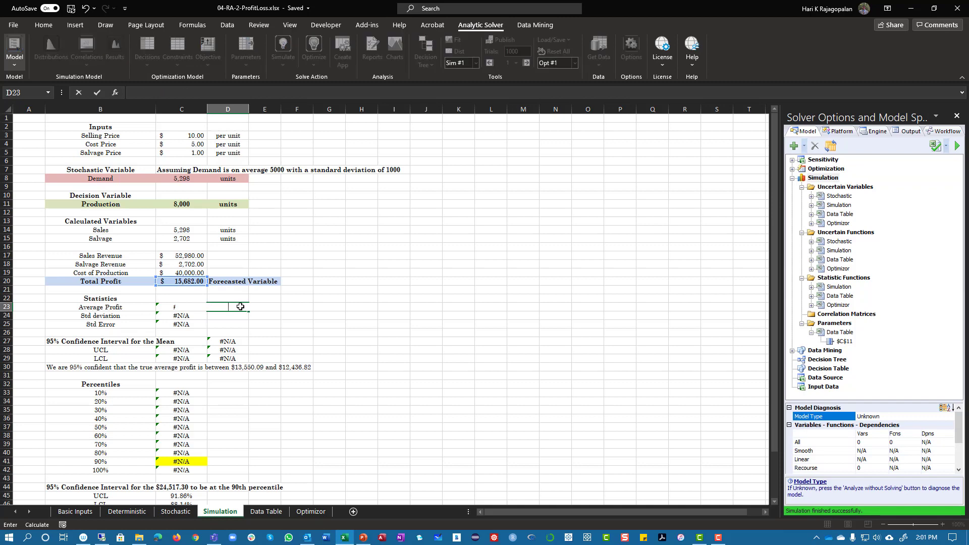
pyautogui.write('=psi')
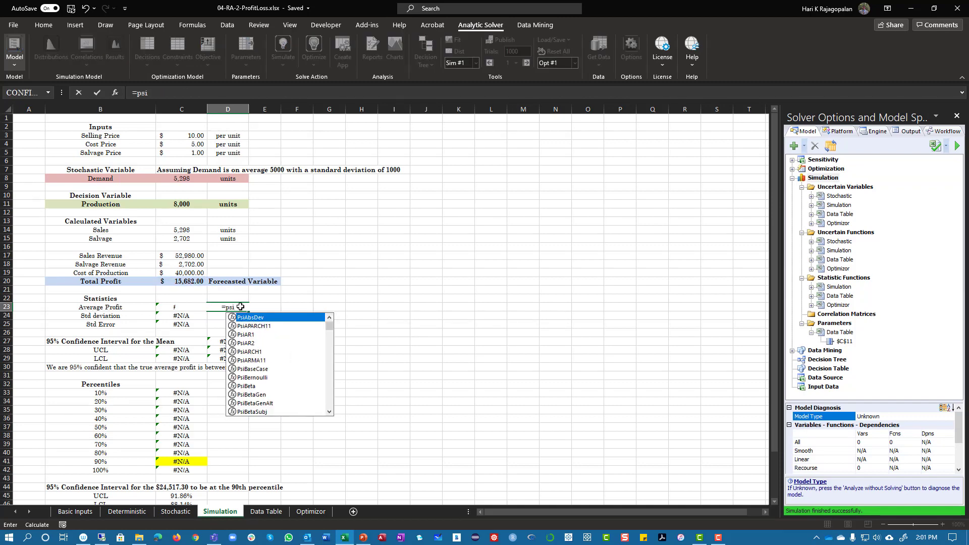
pyautogui.write('mean')
pyautogui.press('Tab')
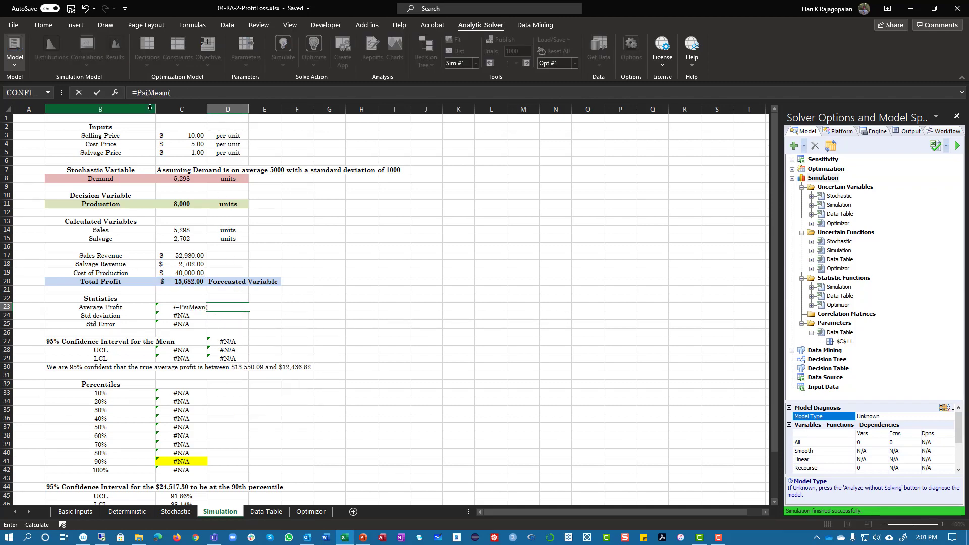
pyautogui.click(115, 93)
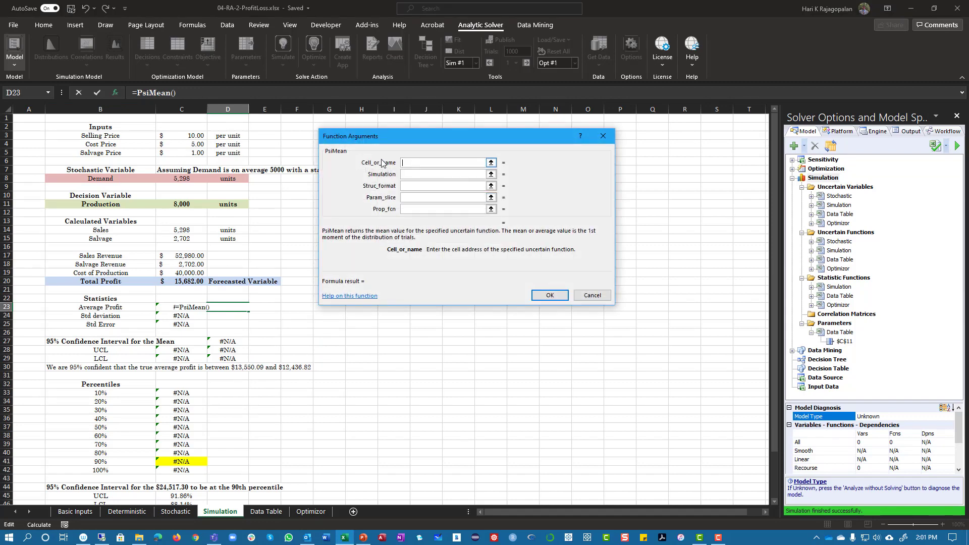
pyautogui.click(188, 283)
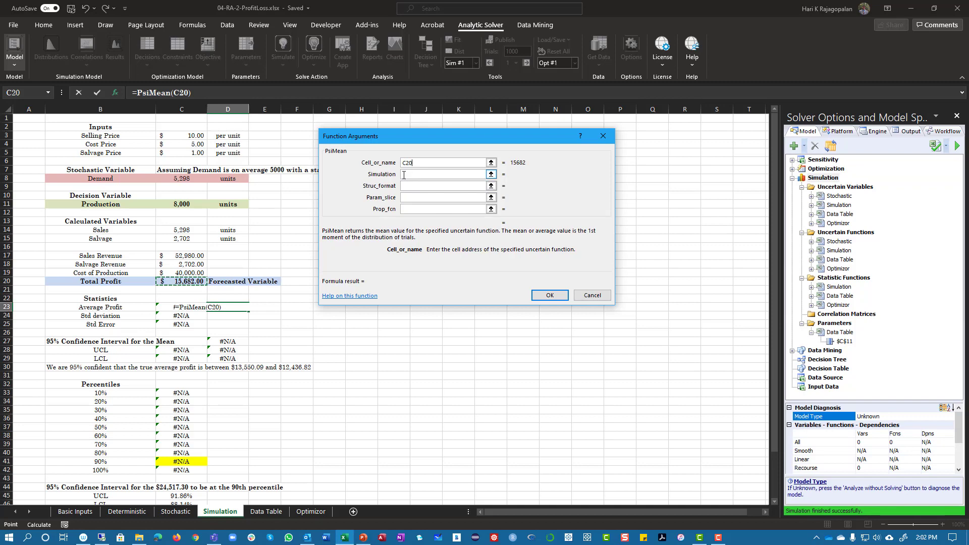
pyautogui.click(549, 296)
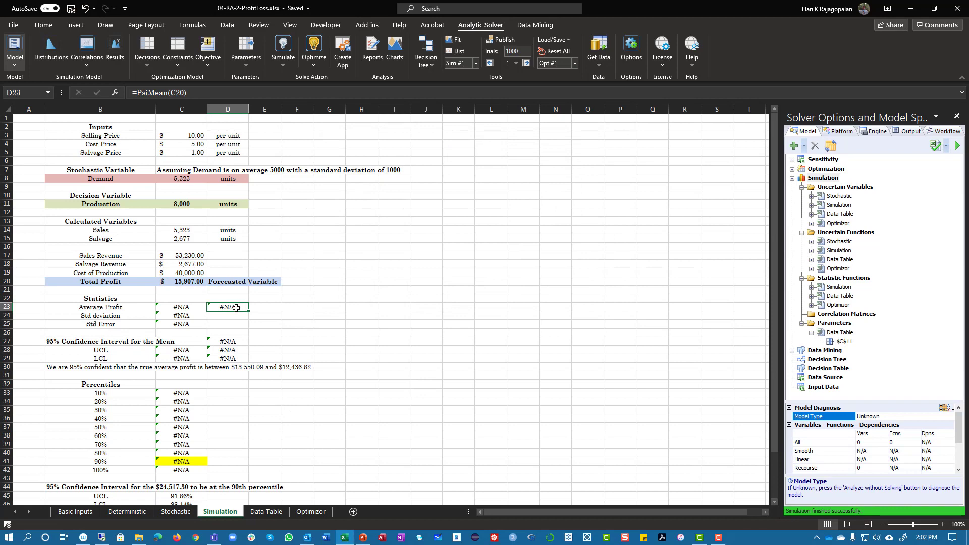
# Step: Rerun the simulation from the Total Profit cell C20 and close its results window
pyautogui.doubleClick(197, 282)
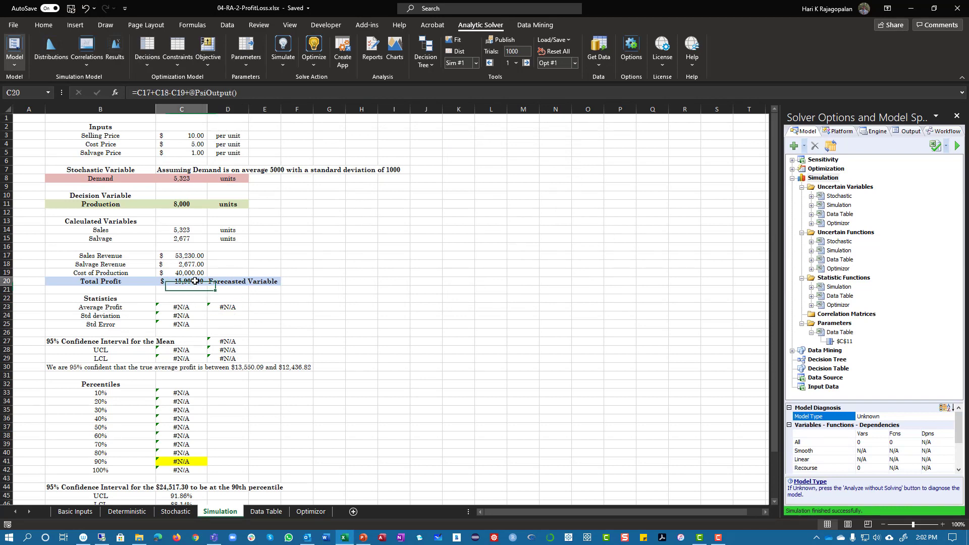
pyautogui.click(523, 310)
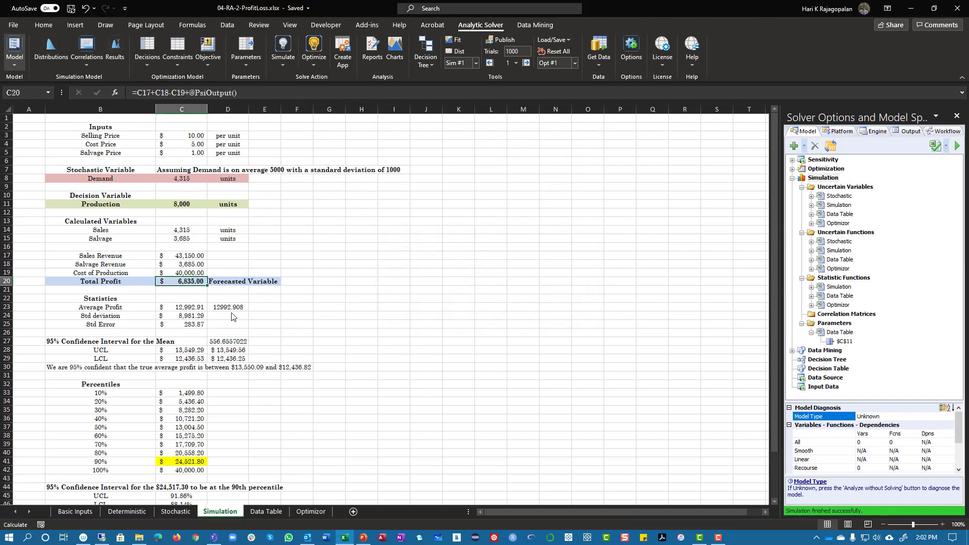
pyautogui.click(673, 157)
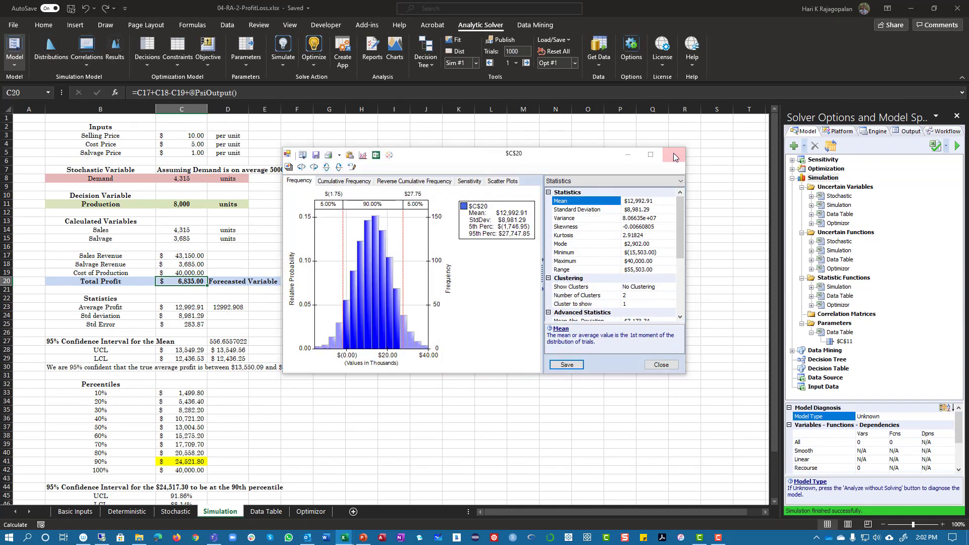
# Step: Clear the PsiMean formula from D23 and inspect the formulas of Average Profit in C23 and Total Profit in C20
pyautogui.click(232, 304)
pyautogui.press('Delete')
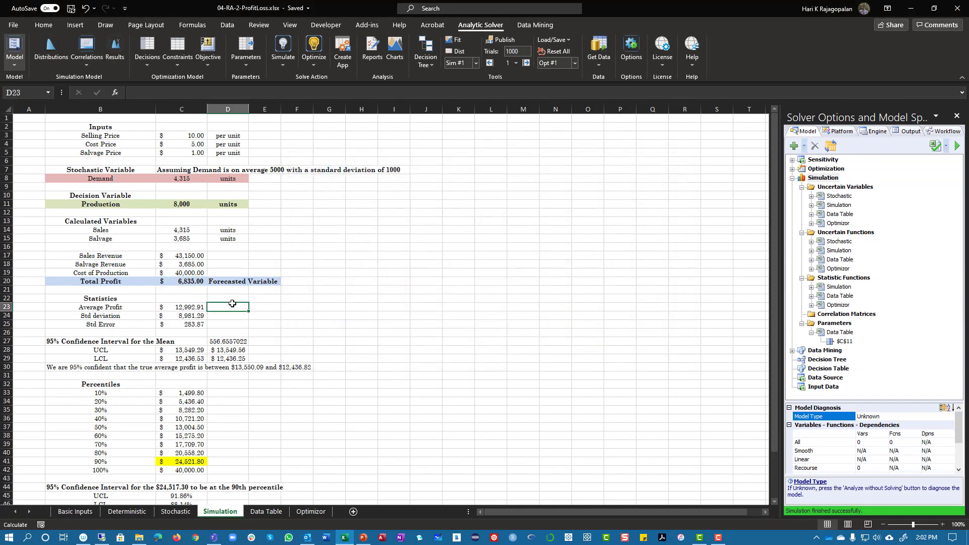
pyautogui.click(195, 305)
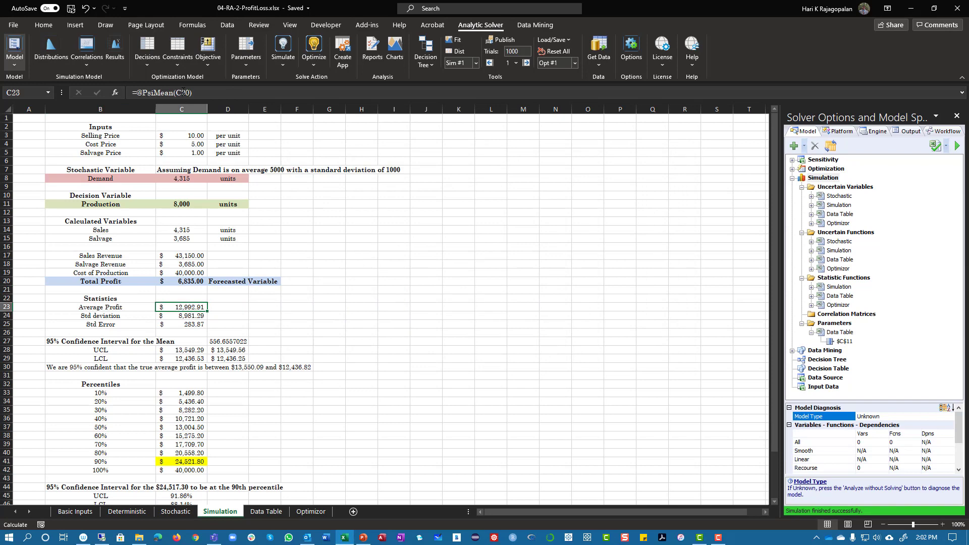
pyautogui.click(193, 281)
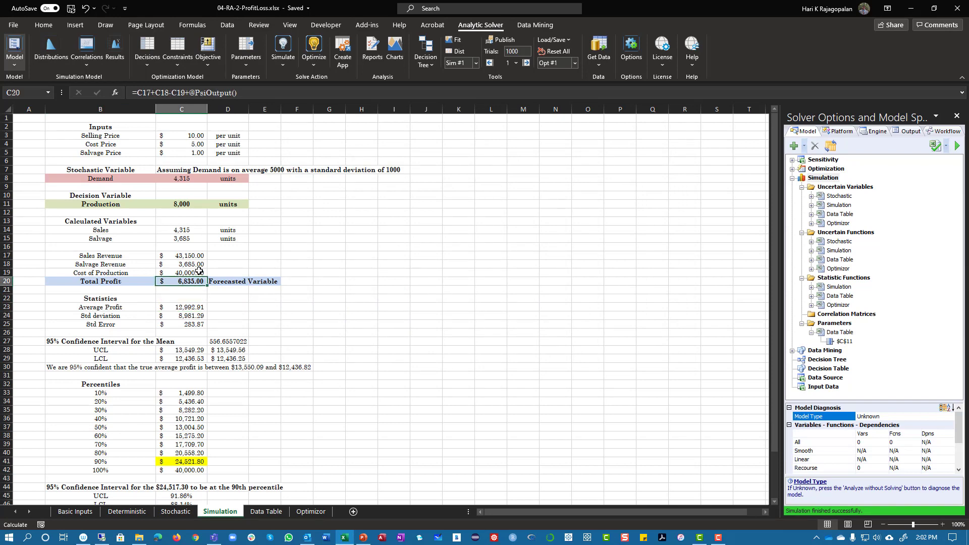
# Step: Inspect the Std deviation formula in C24 and locate the StdDev function among the simulation result statistics
pyautogui.click(188, 317)
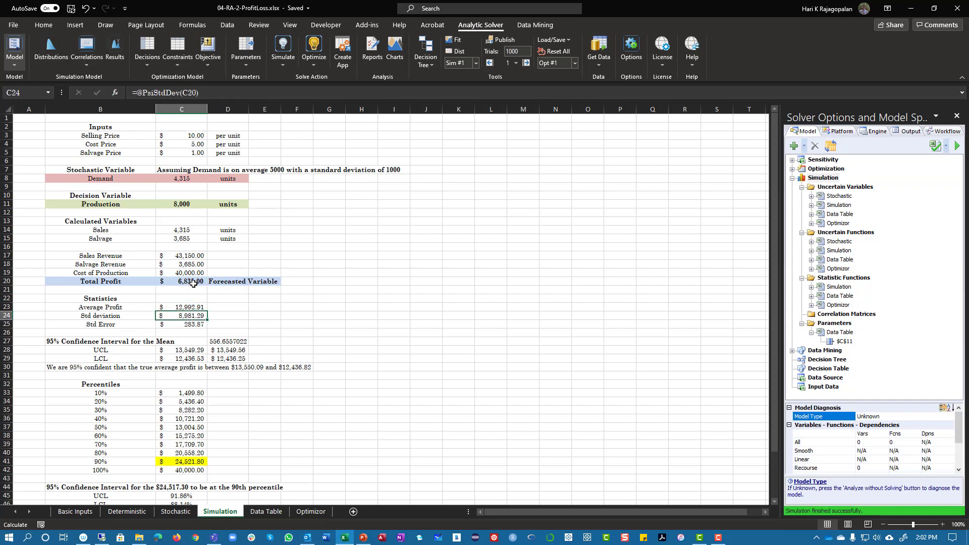
pyautogui.click(116, 50)
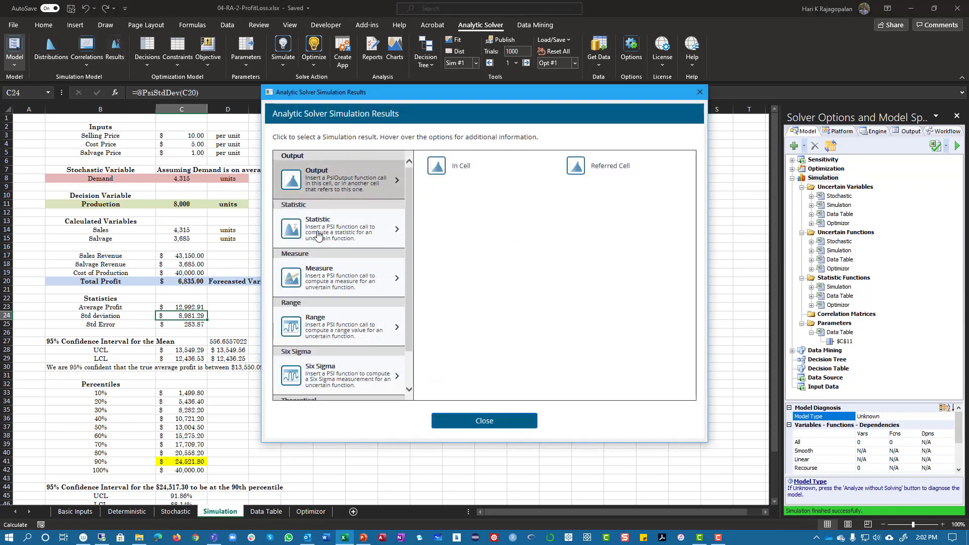
pyautogui.click(315, 224)
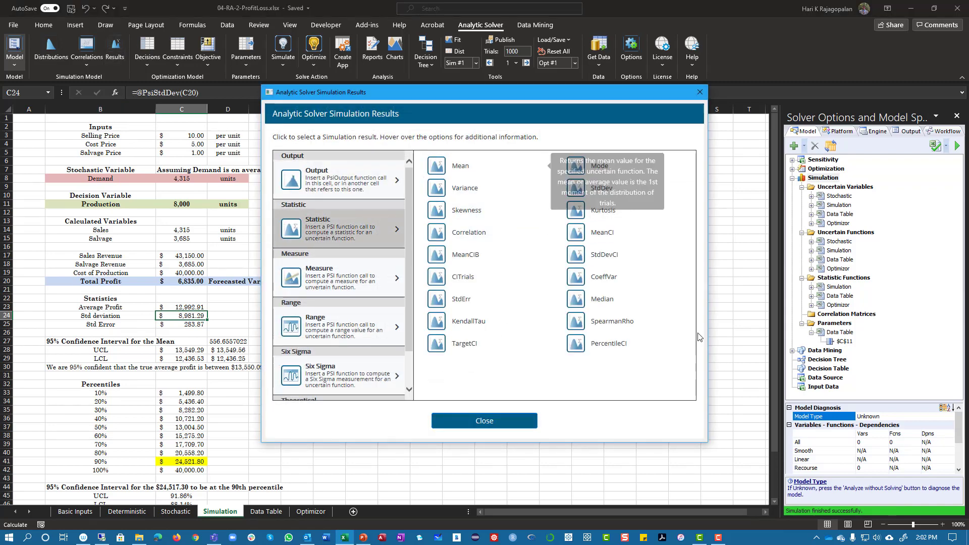
pyautogui.moveTo(603, 197)
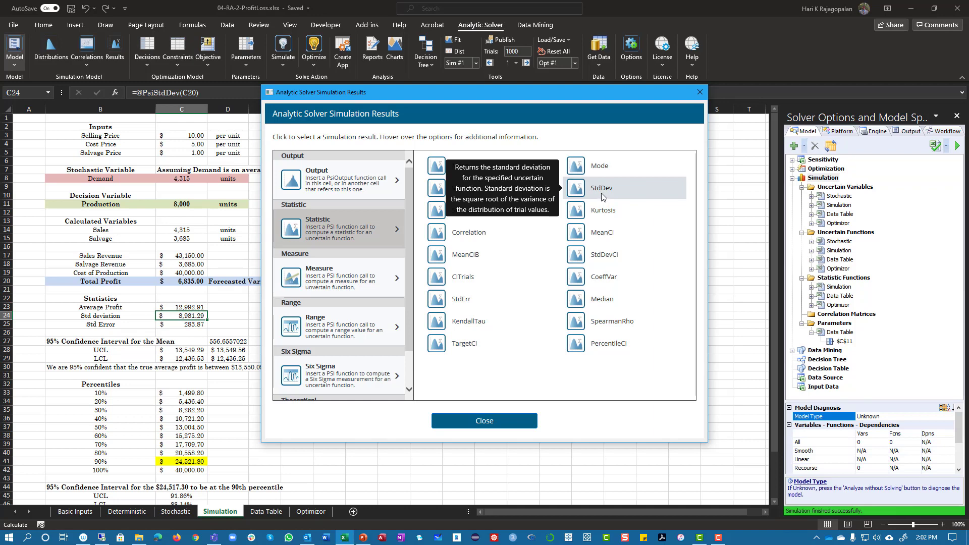
pyautogui.click(699, 92)
# Step: Inspect the Std Error formula in C25 and review the statistics block B23:C25
pyautogui.click(201, 324)
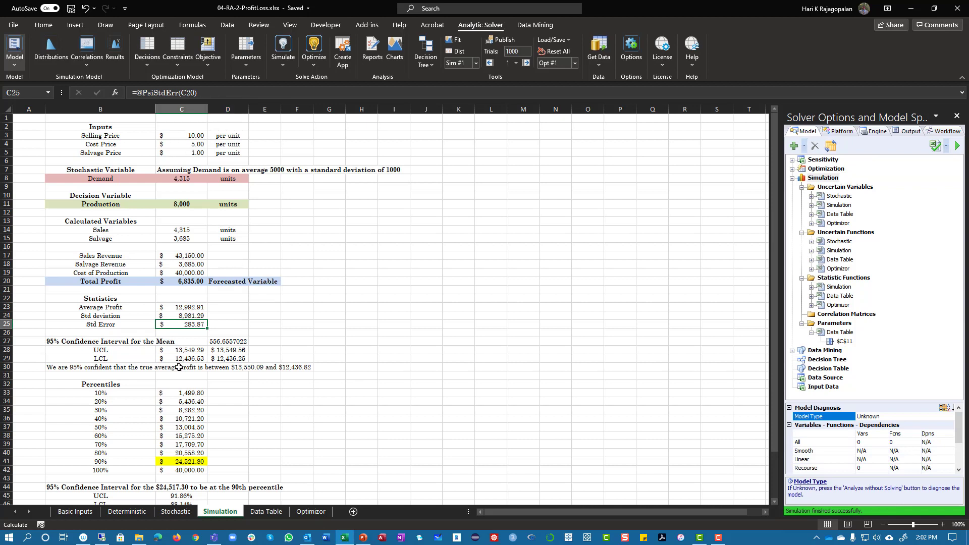
pyautogui.moveTo(184, 305); pyautogui.dragTo(183, 325)
pyautogui.moveTo(127, 307); pyautogui.dragTo(128, 325)
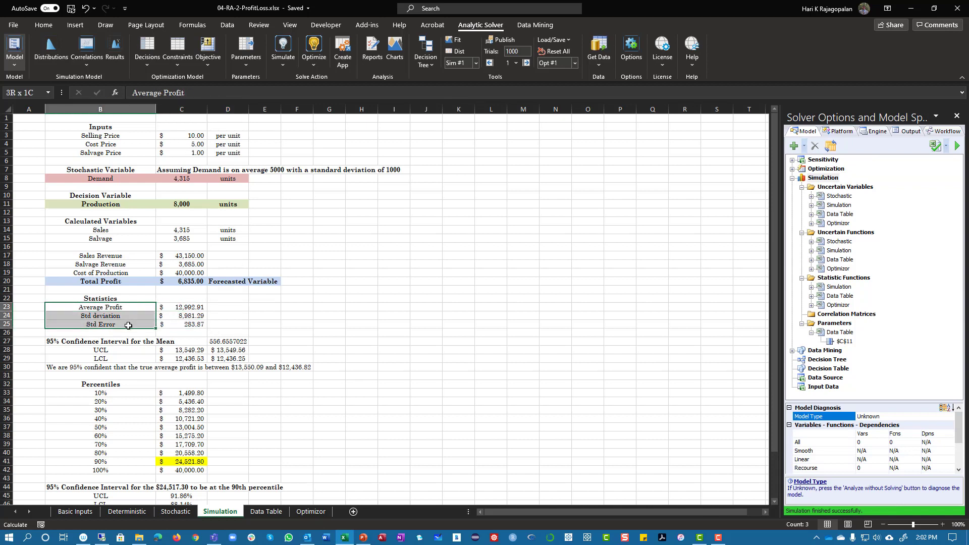
pyautogui.moveTo(188, 305); pyautogui.dragTo(187, 323)
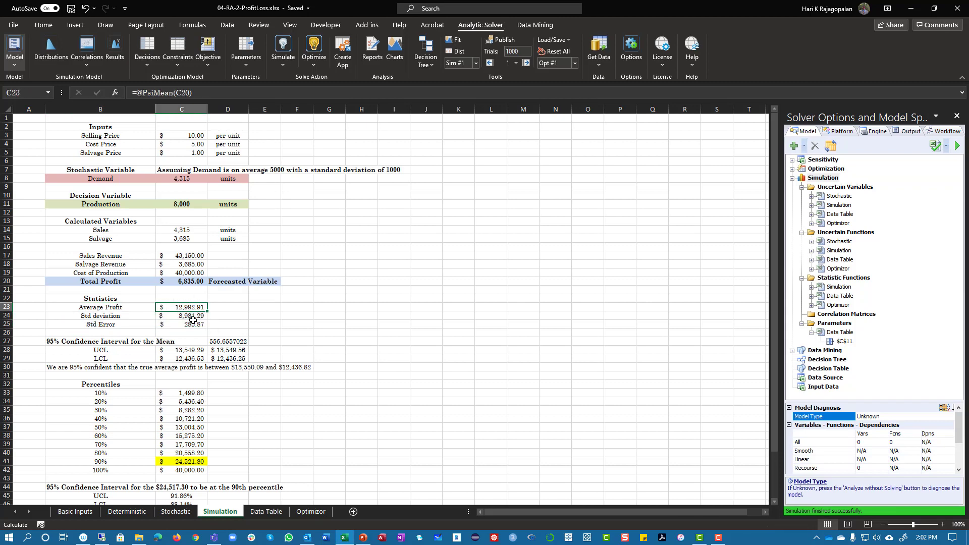
pyautogui.click(189, 327)
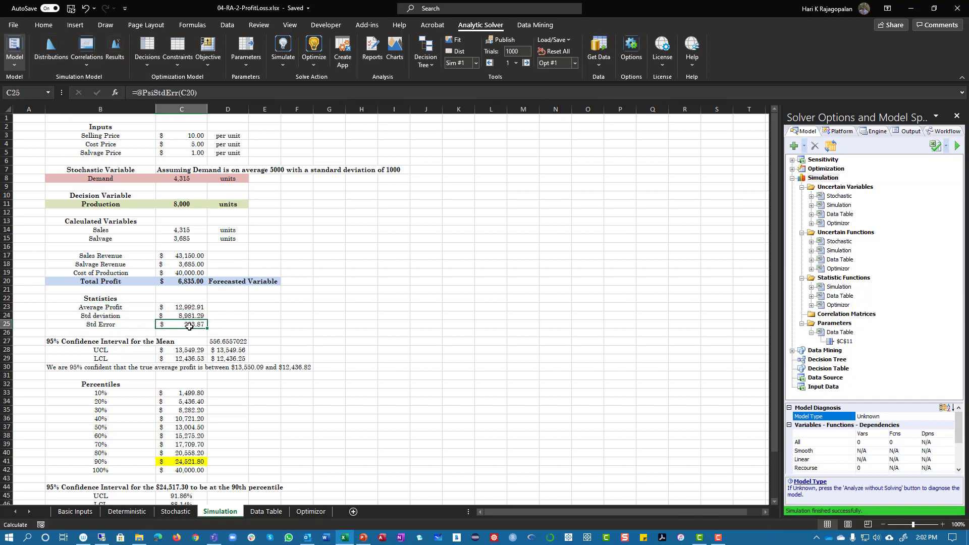
# Step: Review the PsiMeanCI function arguments in D27, including the confidence level, and accept them as they are
pyautogui.click(64, 343)
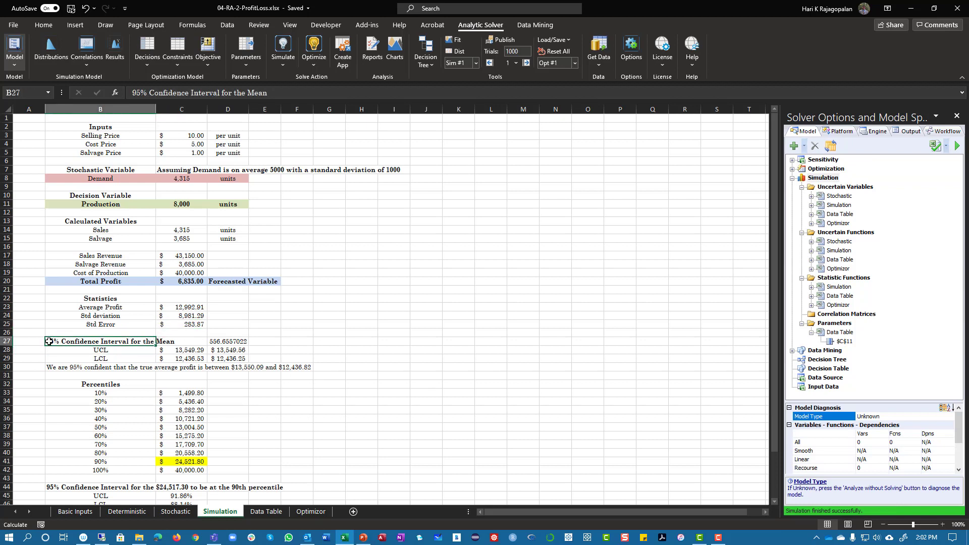
pyautogui.click(226, 344)
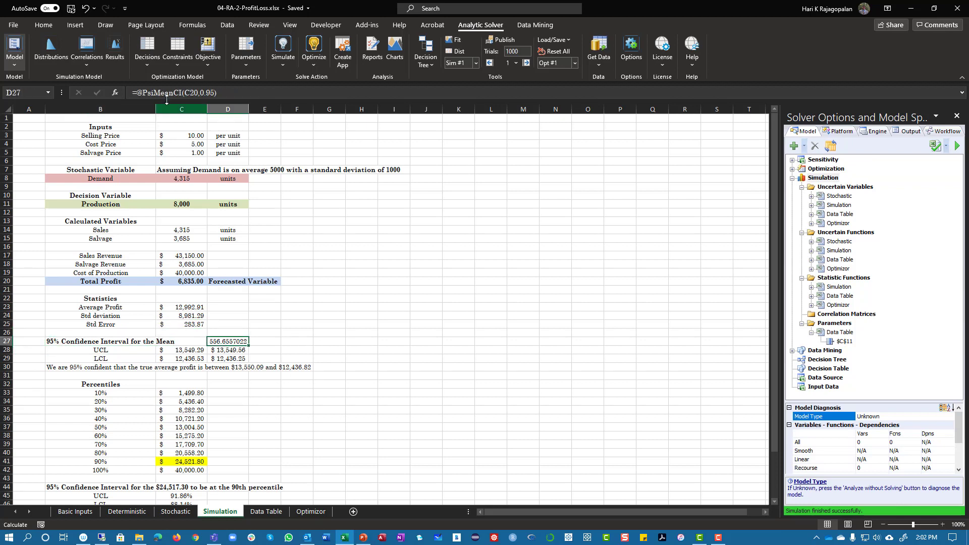
pyautogui.click(116, 92)
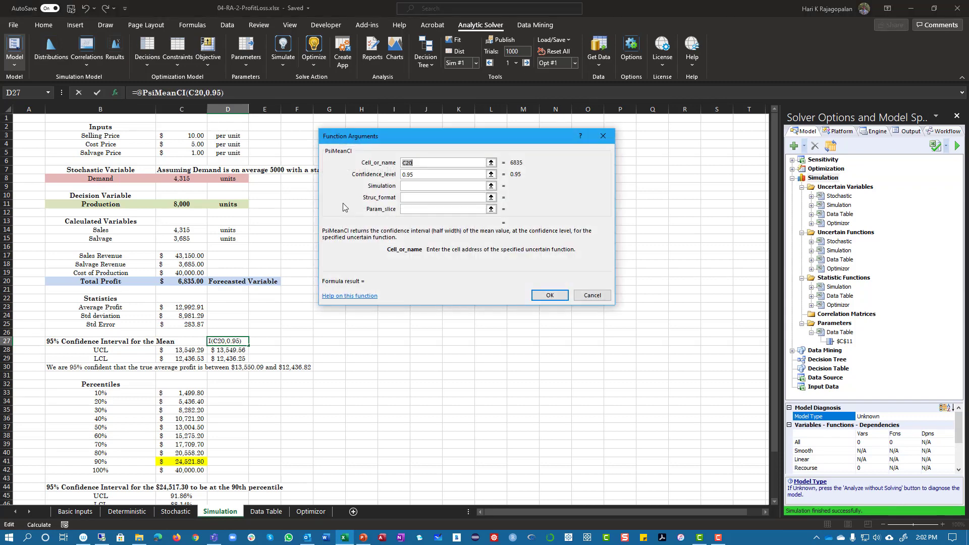
pyautogui.click(421, 175)
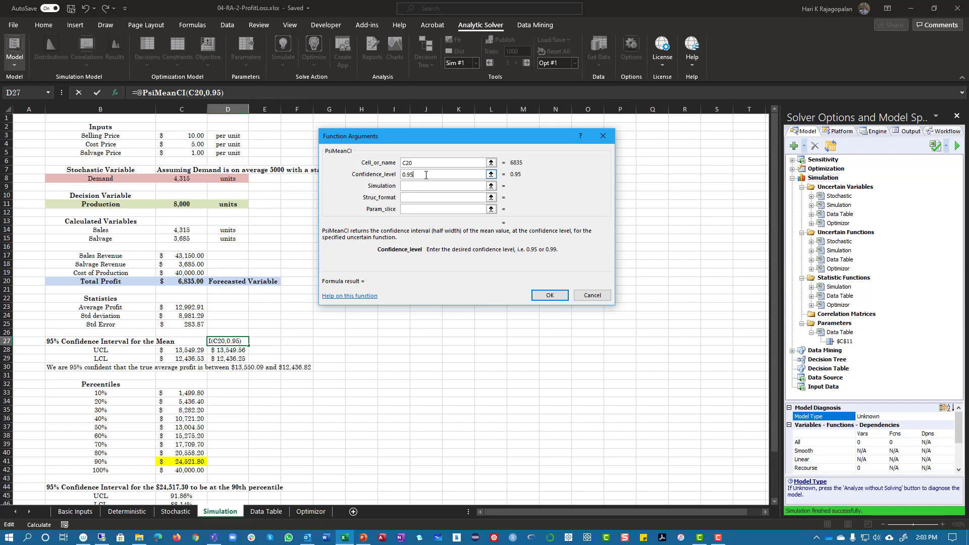
pyautogui.click(549, 294)
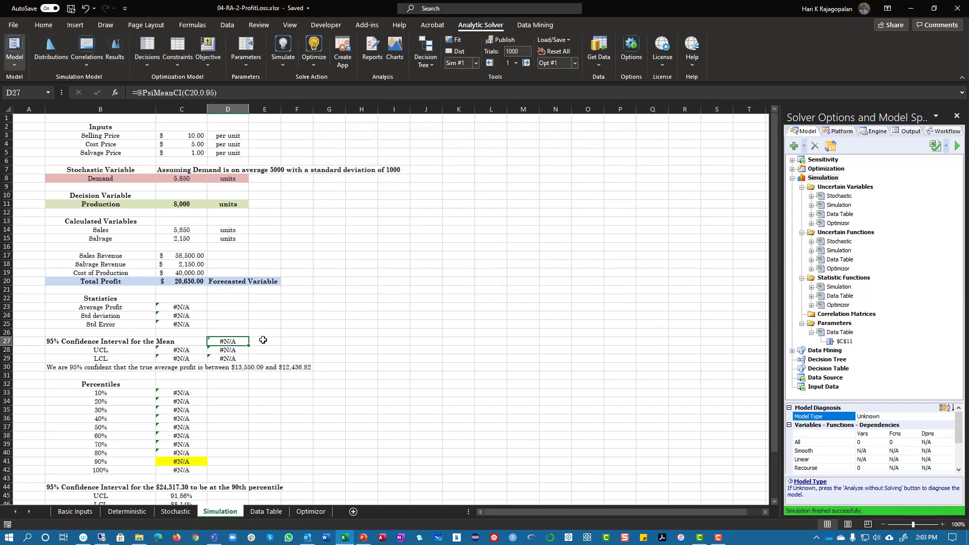
# Step: Rerun the simulation for Total Profit in C20 to refresh the statistics, closing its results window
pyautogui.click(294, 343)
pyautogui.click(243, 342)
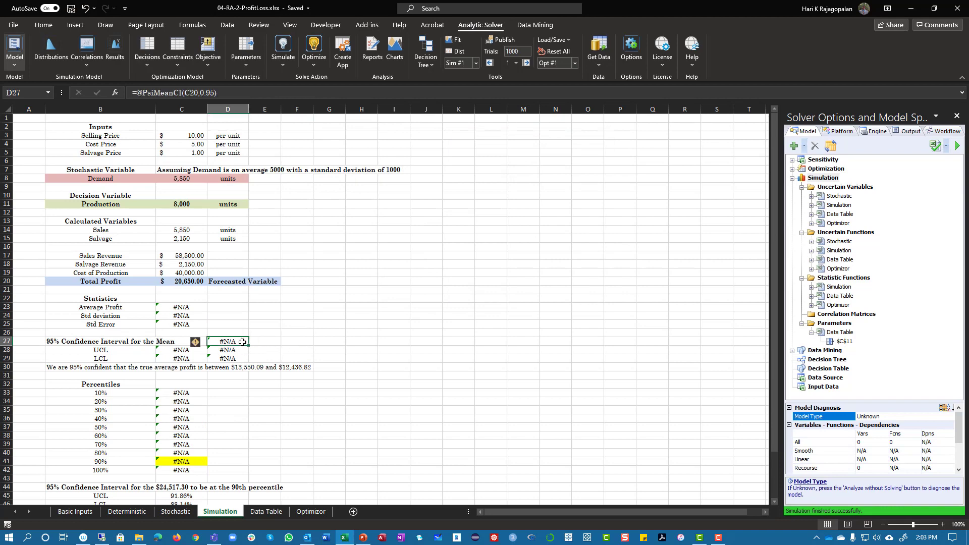
pyautogui.moveTo(191, 310); pyautogui.dragTo(192, 325)
pyautogui.click(227, 342)
pyautogui.click(197, 281)
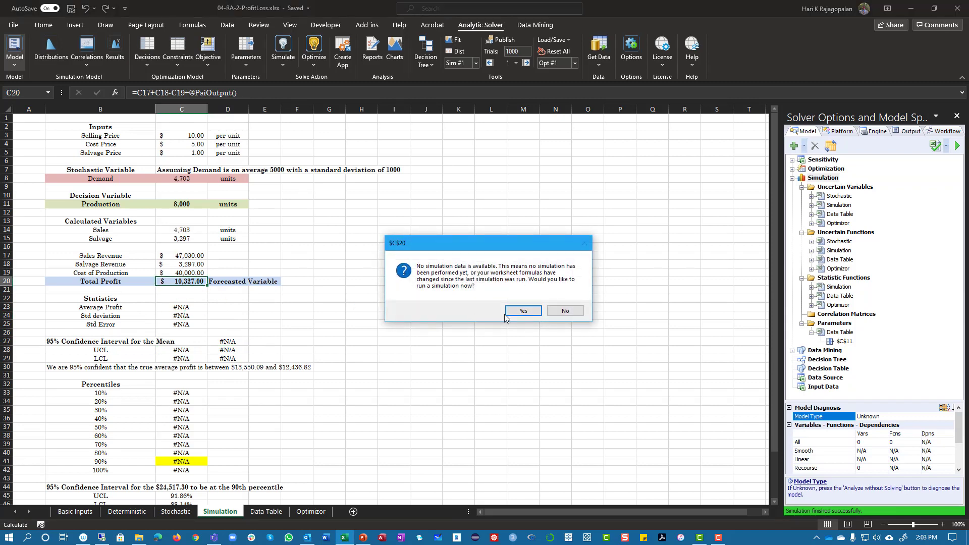
pyautogui.click(516, 314)
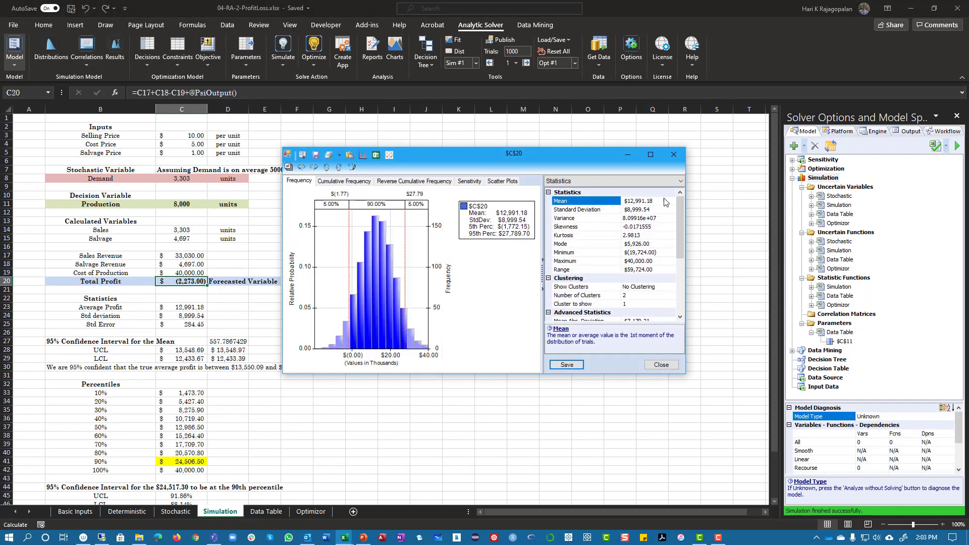
pyautogui.click(674, 154)
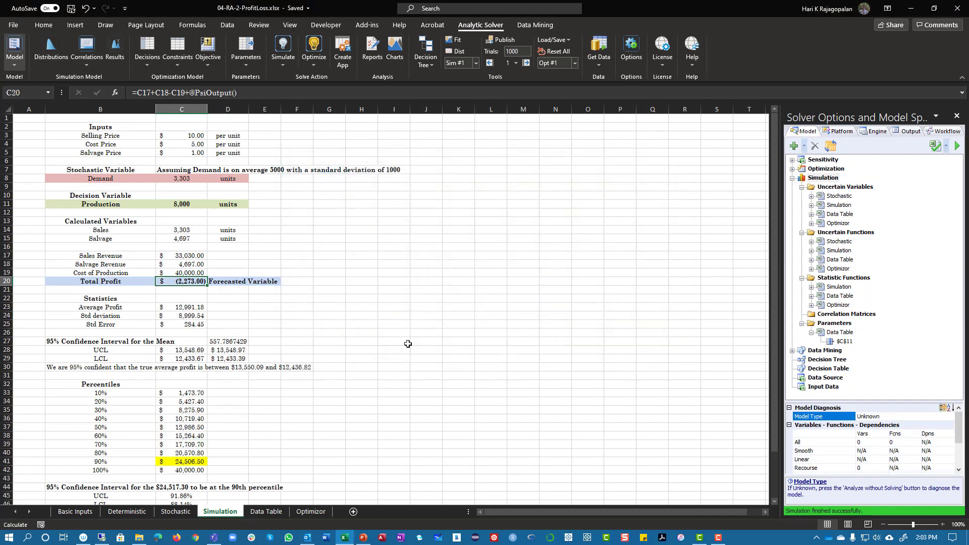
# Step: Format the confidence interval half-width in D27 as Currency
pyautogui.click(222, 342)
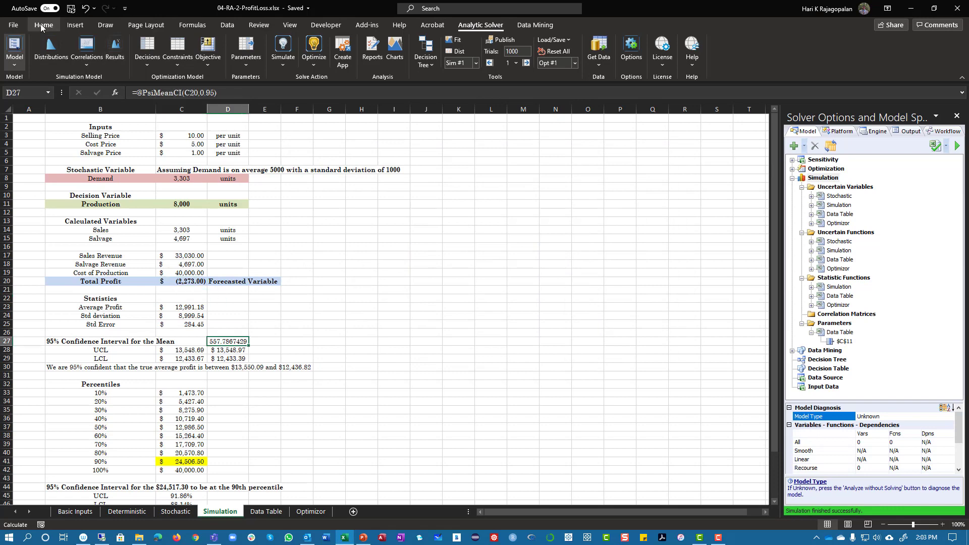
pyautogui.click(43, 26)
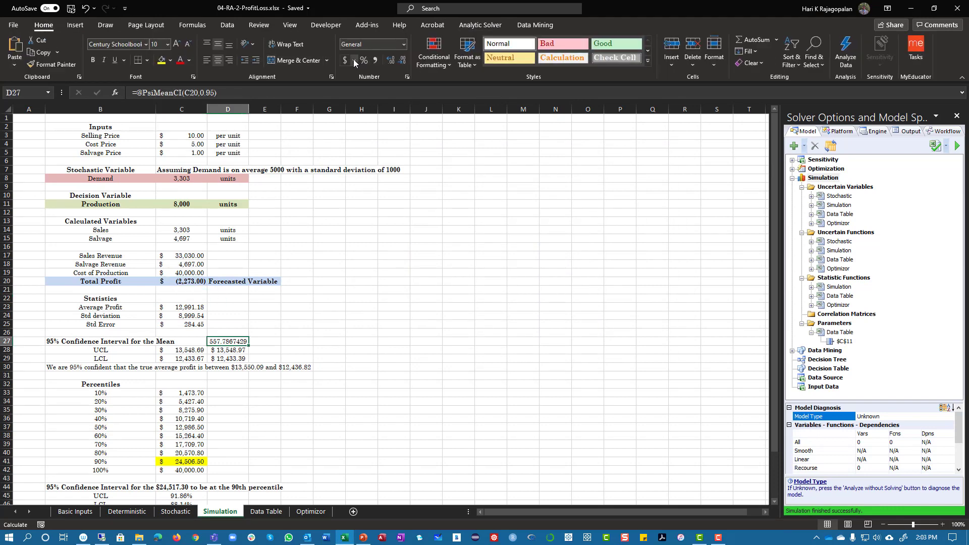
pyautogui.click(404, 45)
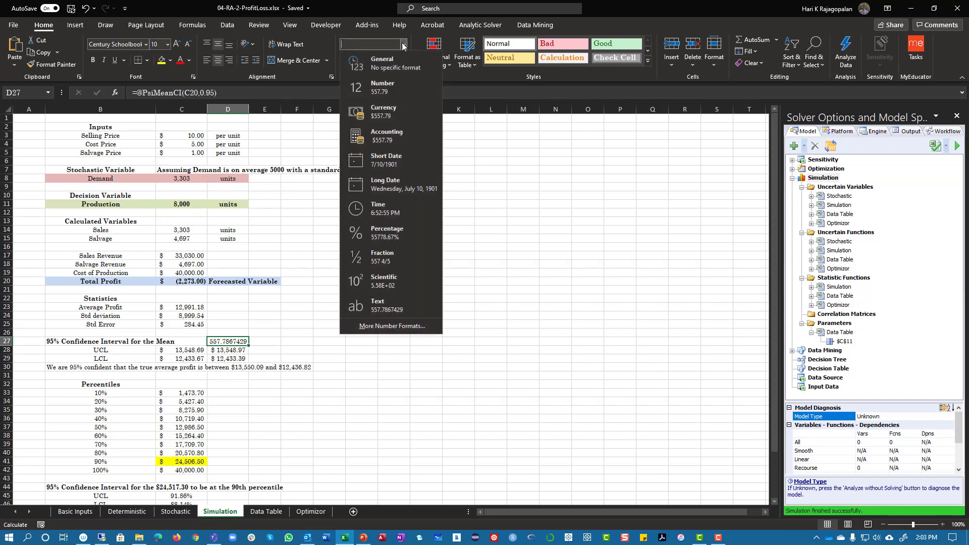
pyautogui.click(389, 115)
pyautogui.click(264, 358)
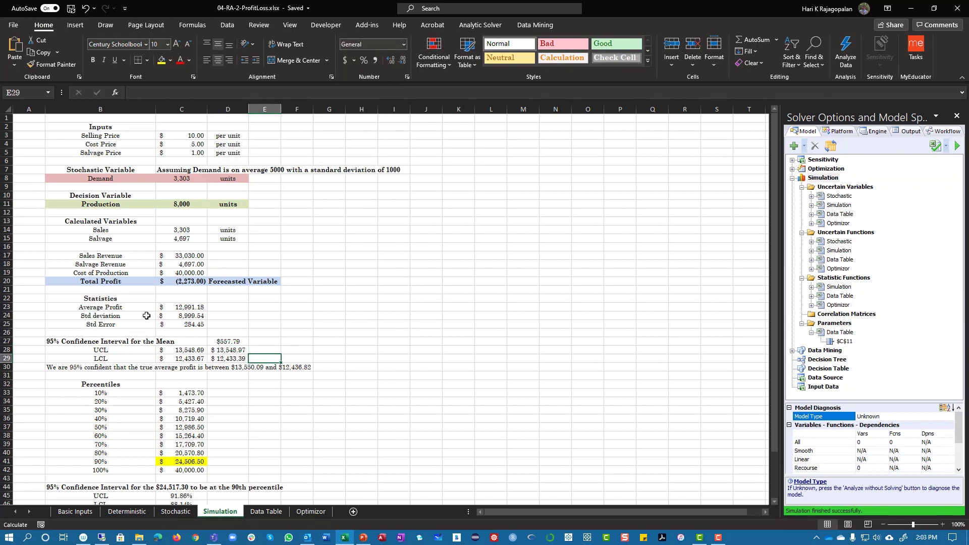
# Step: Examine how the UCL in D28 and the LCL in D29 are calculated from Average Profit and the half-width in D27
pyautogui.click(194, 281)
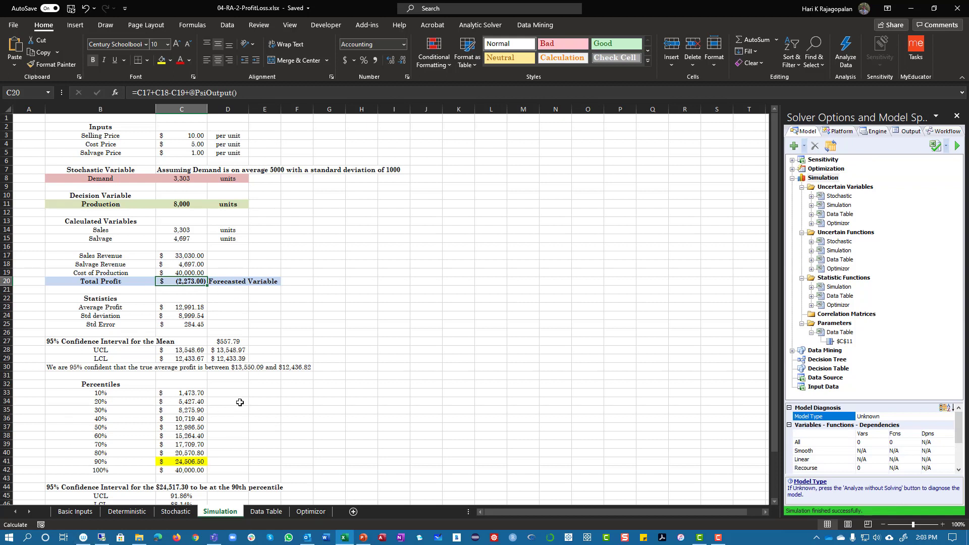
pyautogui.click(235, 341)
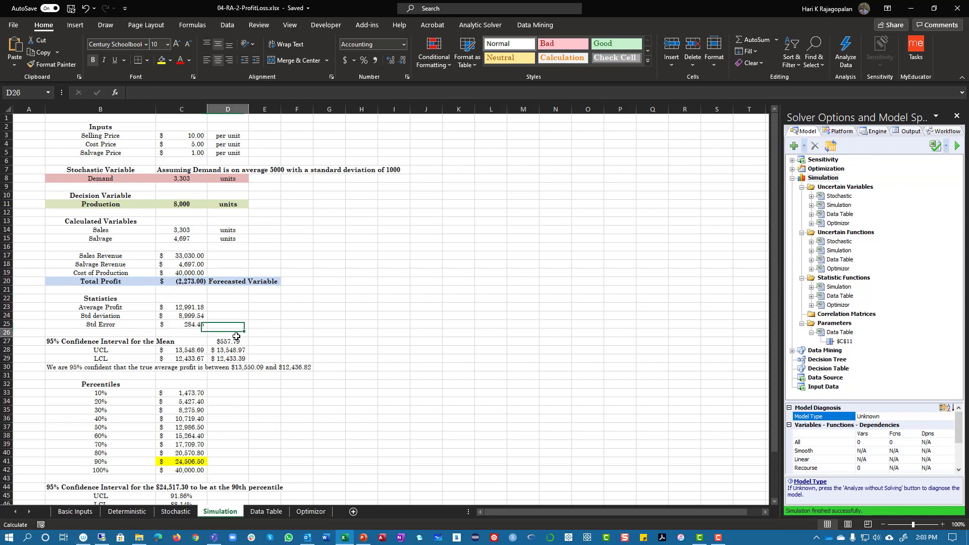
pyautogui.click(190, 352)
pyautogui.click(222, 351)
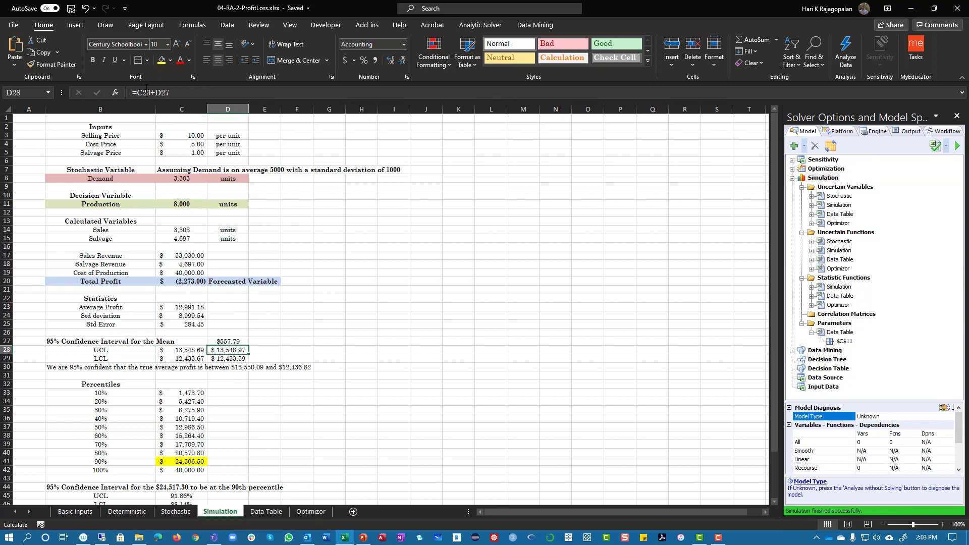
pyautogui.press('F2')
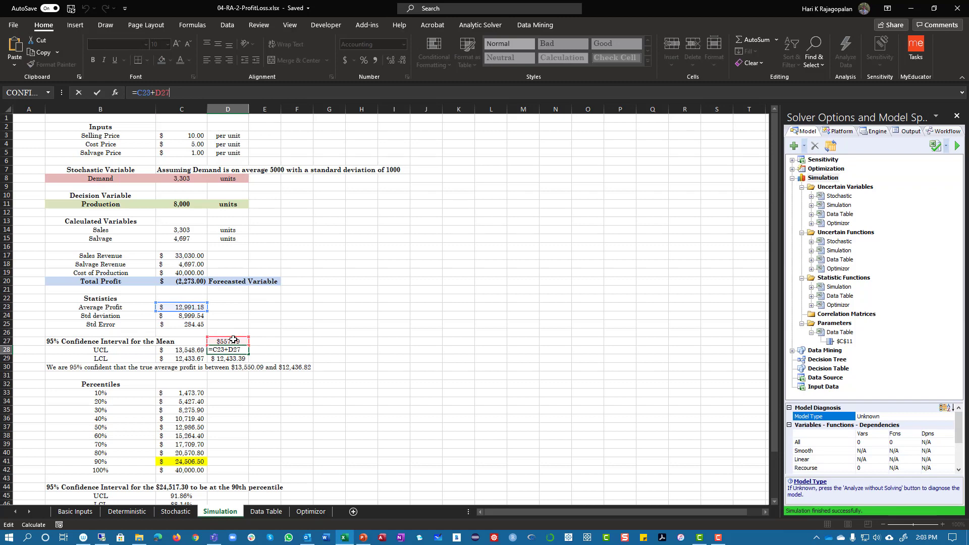
pyautogui.press('Return')
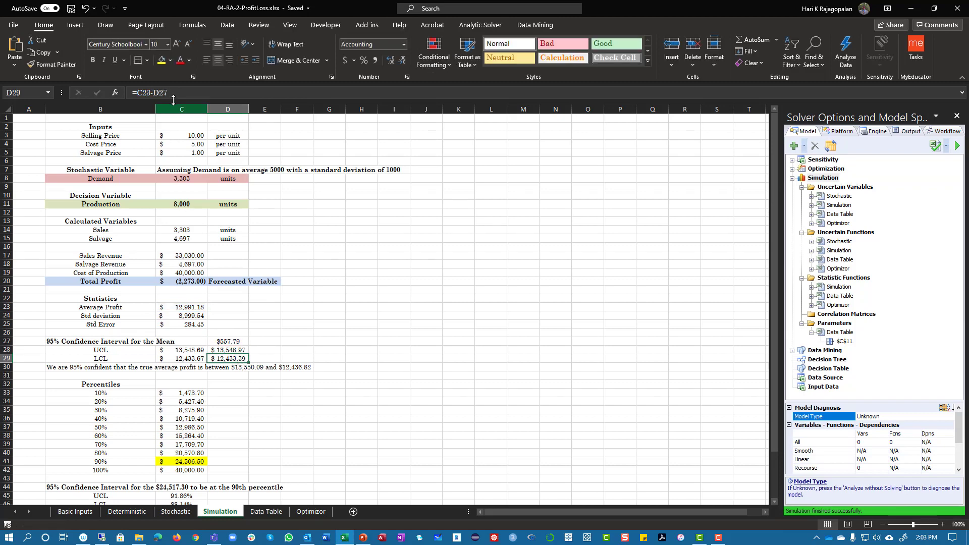
pyautogui.click(180, 92)
pyautogui.press('Return')
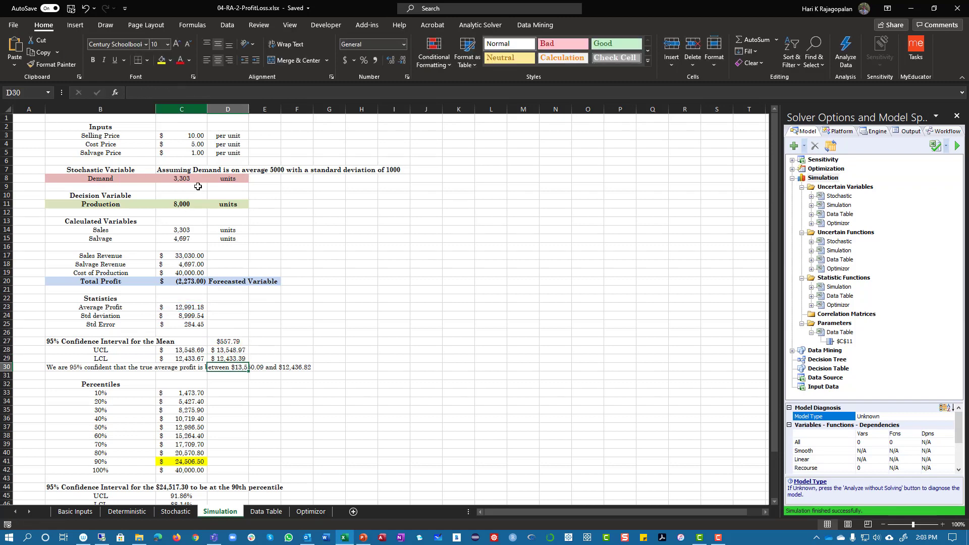
pyautogui.moveTo(232, 347); pyautogui.dragTo(230, 356)
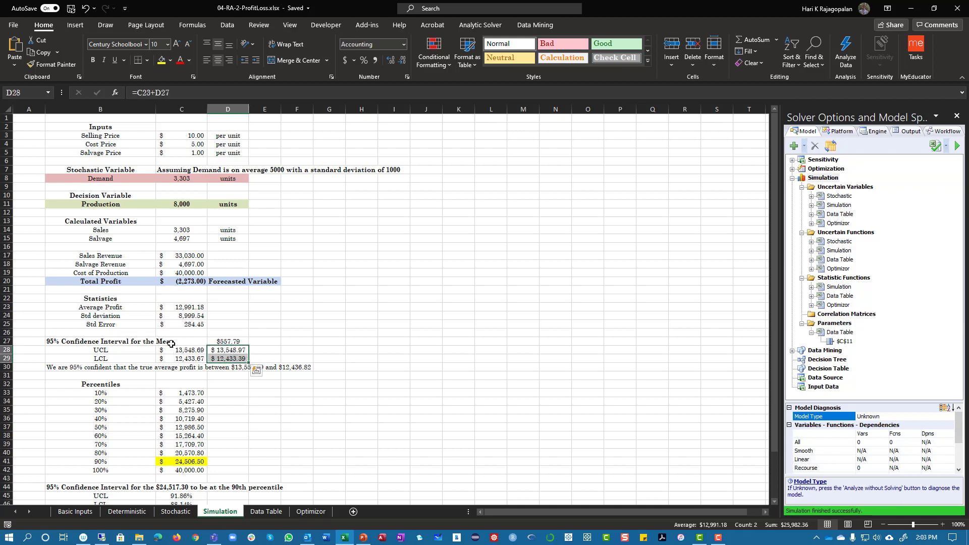
pyautogui.click(233, 342)
# Step: Inspect the standard-error-based UCL and LCL formulas in C28 and C29
pyautogui.click(185, 350)
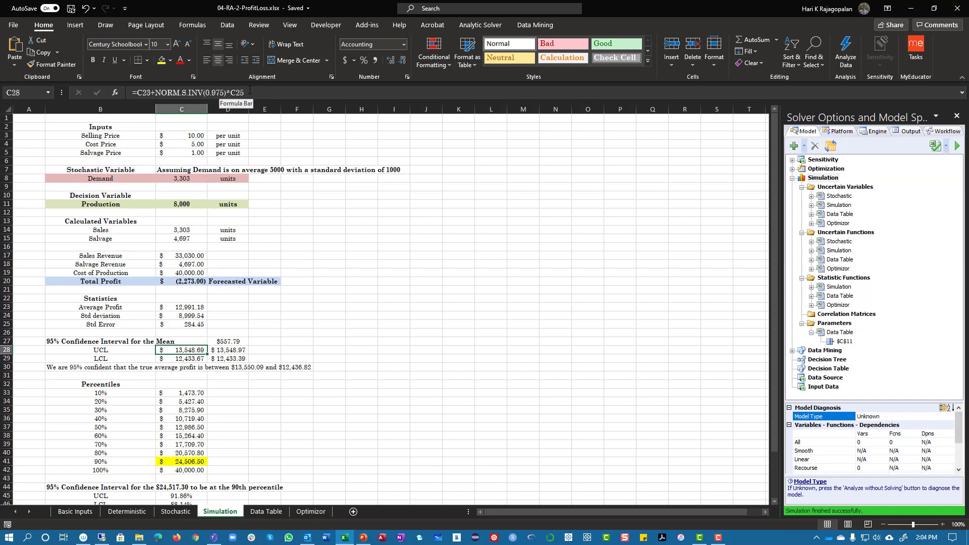
pyautogui.moveTo(184, 360); pyautogui.dragTo(183, 352)
pyautogui.moveTo(113, 352); pyautogui.dragTo(177, 359)
pyautogui.click(179, 358)
pyautogui.click(180, 352)
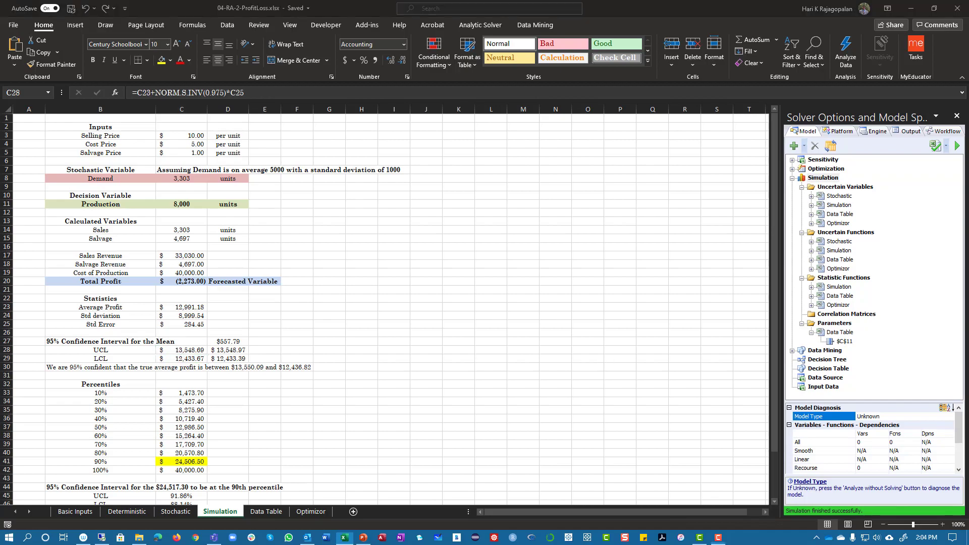
# Step: Inspect the PsiPercentile function arguments in C33 for the 10% percentile of Total Profit, leaving the formula unchanged
pyautogui.scroll(-2, 202, 303)
pyautogui.click(265, 376)
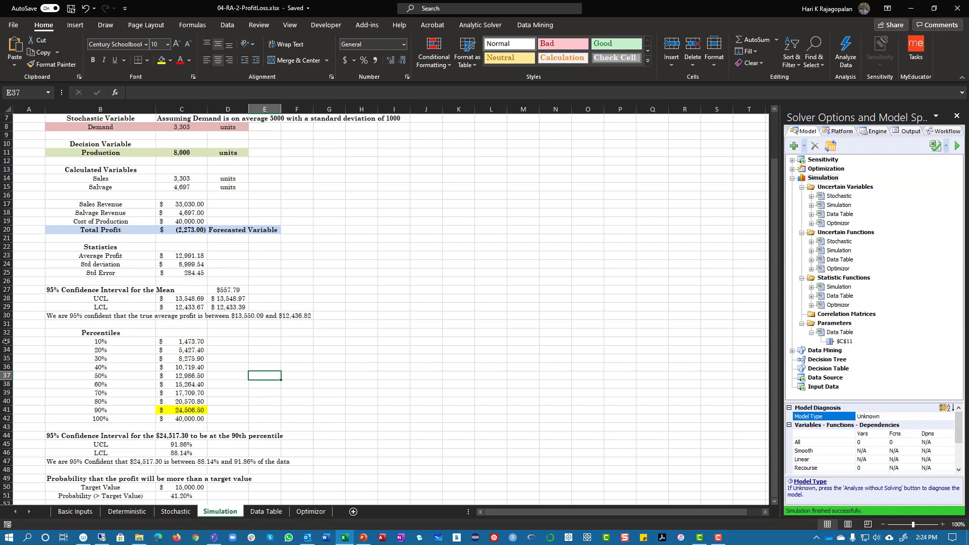
pyautogui.click(107, 341)
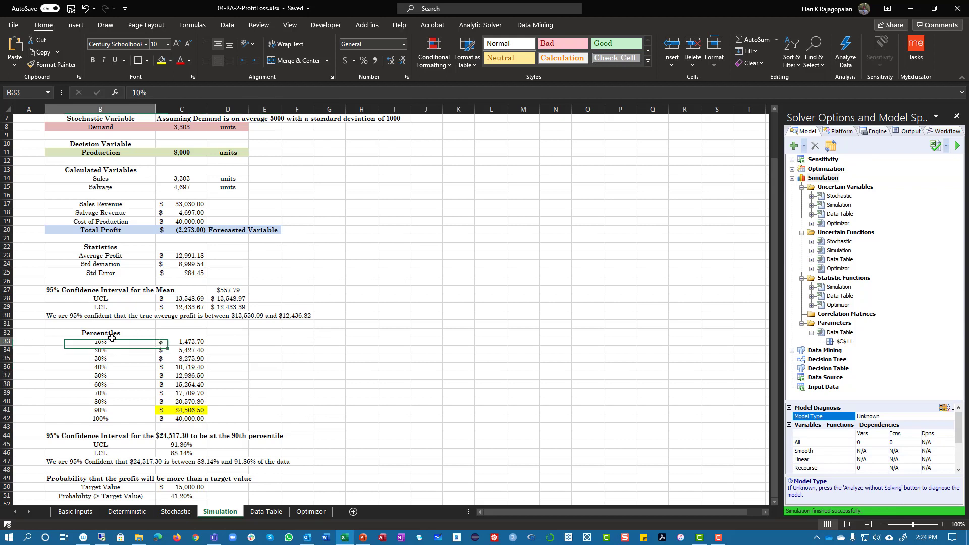
pyautogui.click(203, 342)
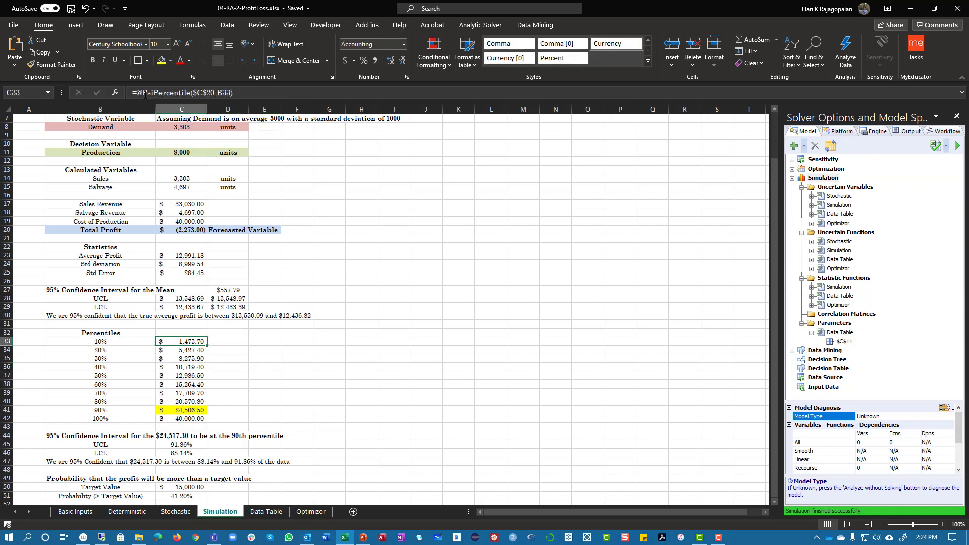
pyautogui.click(115, 93)
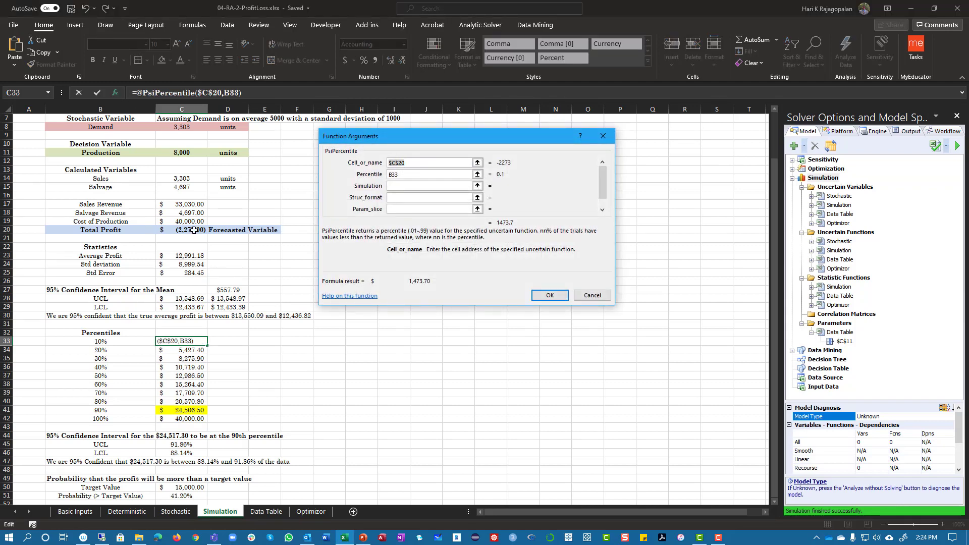
pyautogui.click(432, 175)
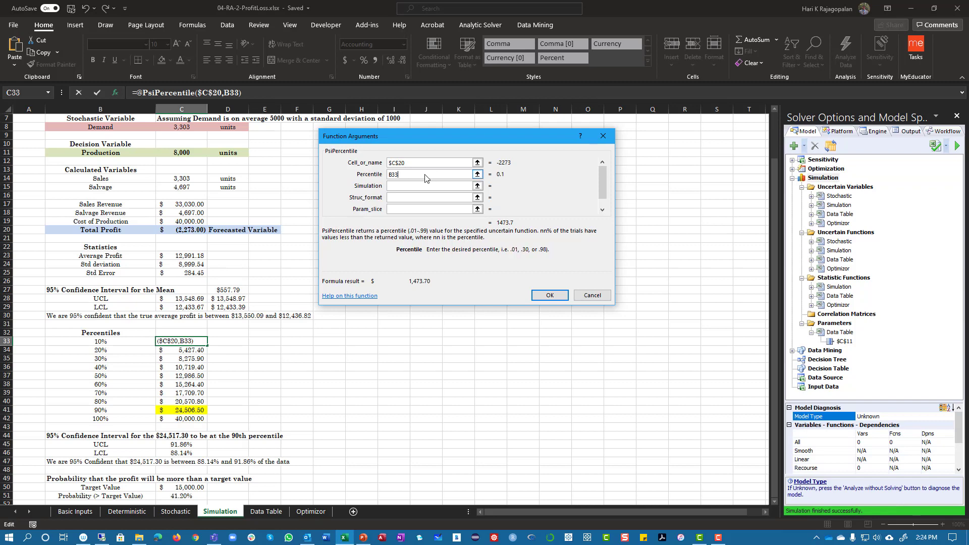
pyautogui.click(589, 296)
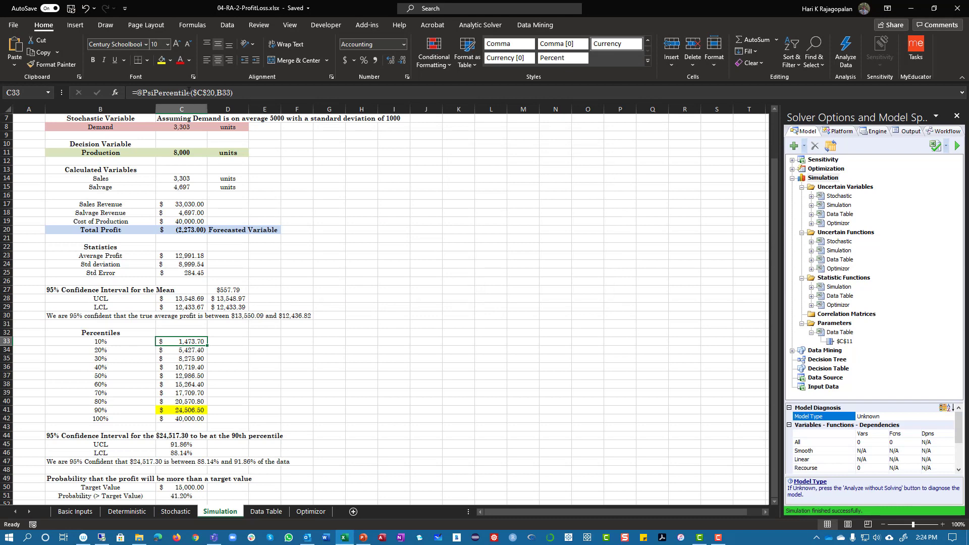
# Step: Review the percentile levels in B33:B42 against their profit values in C33:C42
pyautogui.moveTo(87, 343); pyautogui.dragTo(110, 419)
pyautogui.moveTo(195, 341); pyautogui.dragTo(200, 419)
pyautogui.moveTo(123, 341); pyautogui.dragTo(189, 343)
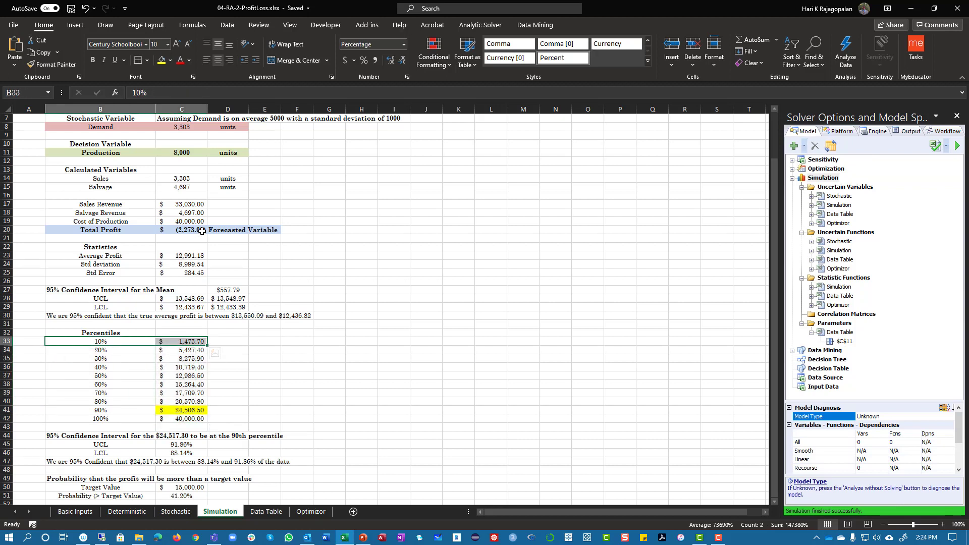
pyautogui.click(192, 343)
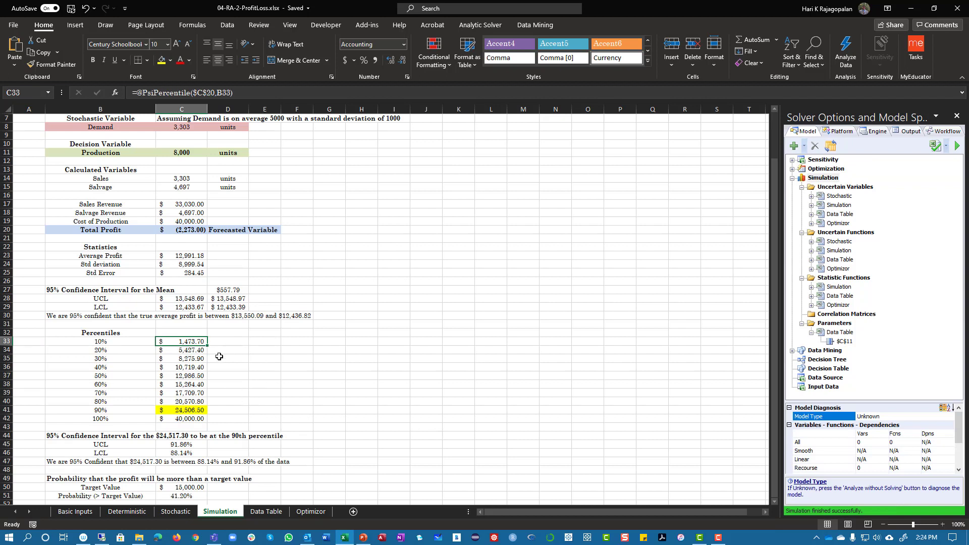
pyautogui.moveTo(193, 340)
pyautogui.mouseDown()
pyautogui.moveTo(202, 415)
pyautogui.moveTo(214, 348)
pyautogui.moveTo(194, 340)
pyautogui.mouseUp()
pyautogui.moveTo(188, 418); pyautogui.dragTo(111, 341)
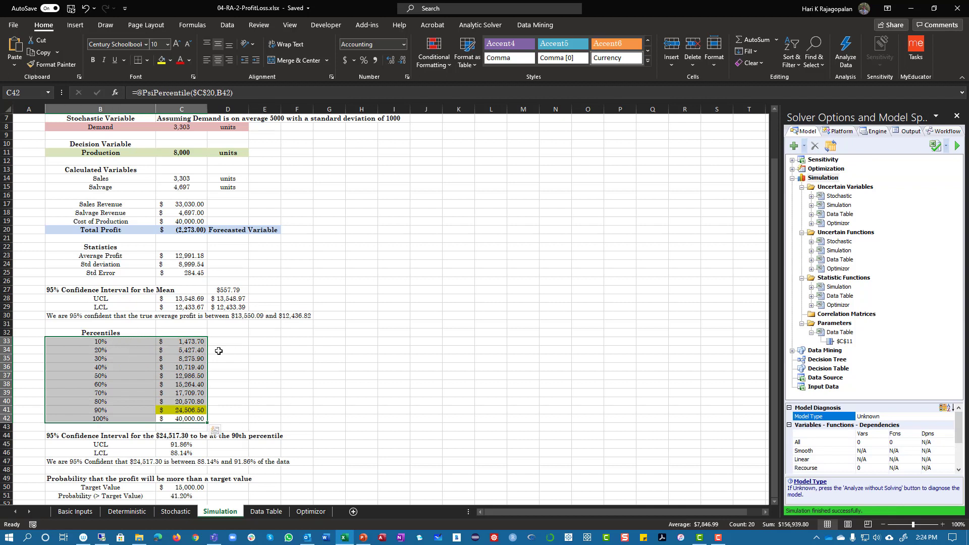
# Step: Compare the 50th percentile profit in C37 with the Average Profit in C23
pyautogui.moveTo(134, 375); pyautogui.dragTo(171, 373)
pyautogui.click(193, 376)
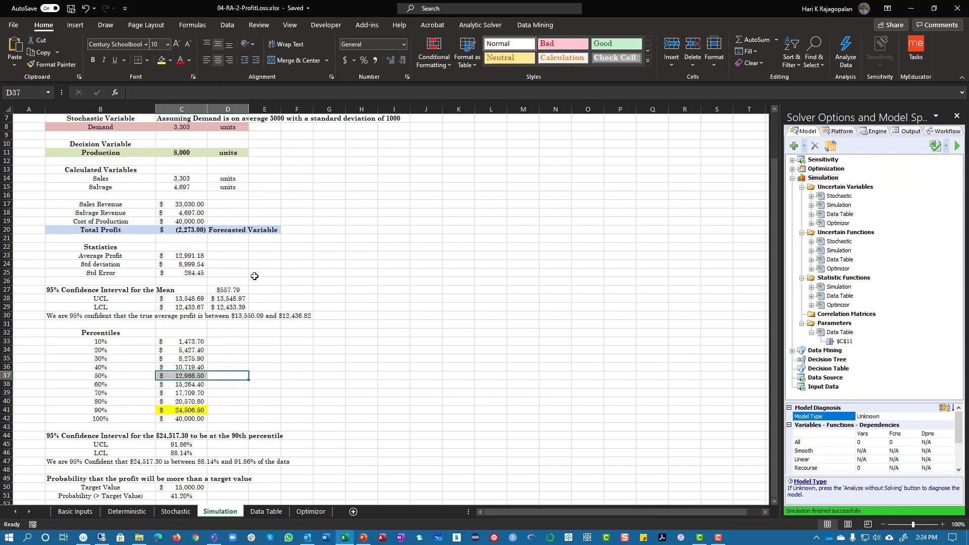
pyautogui.click(201, 256)
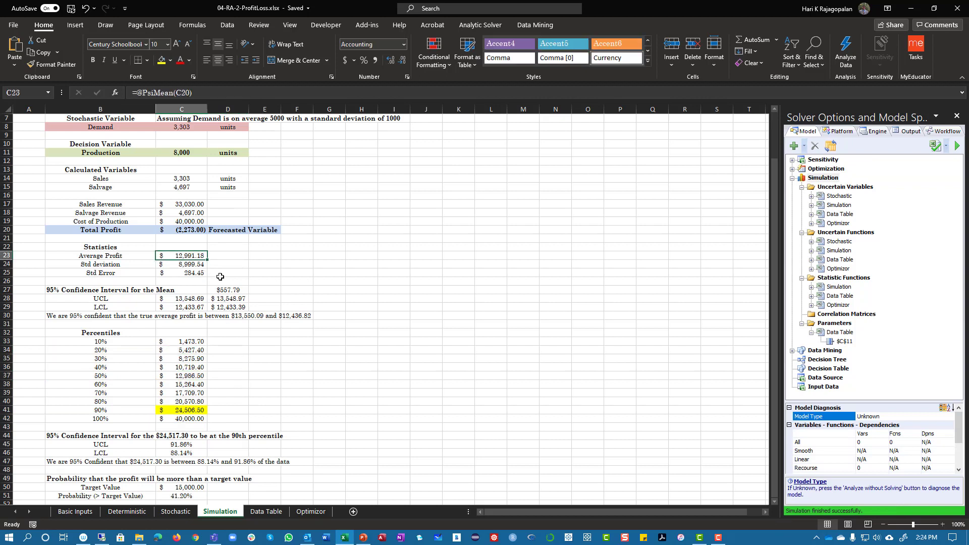
pyautogui.click(206, 378)
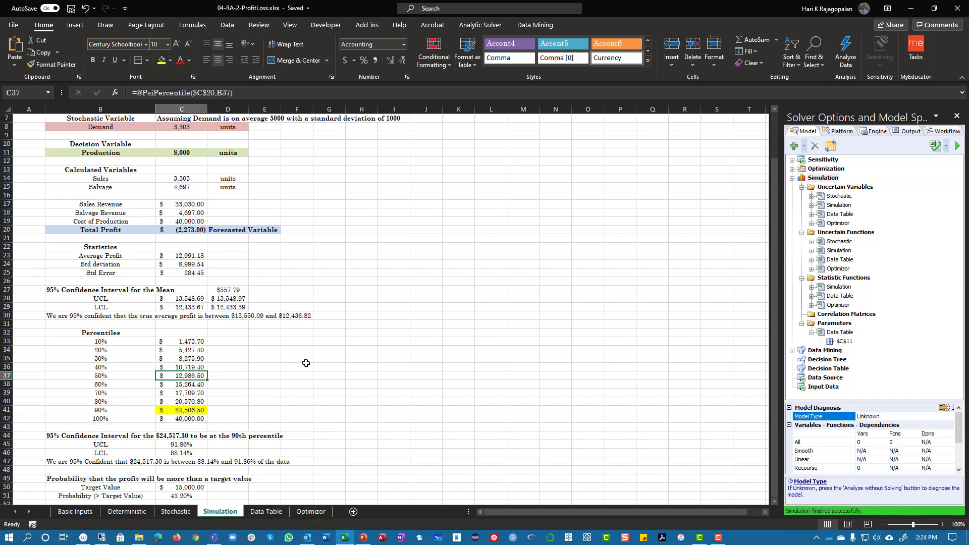
# Step: Examine the 90th percentile level in B41 and its PsiPercentile profit value in C41
pyautogui.scroll(-3, 312, 374)
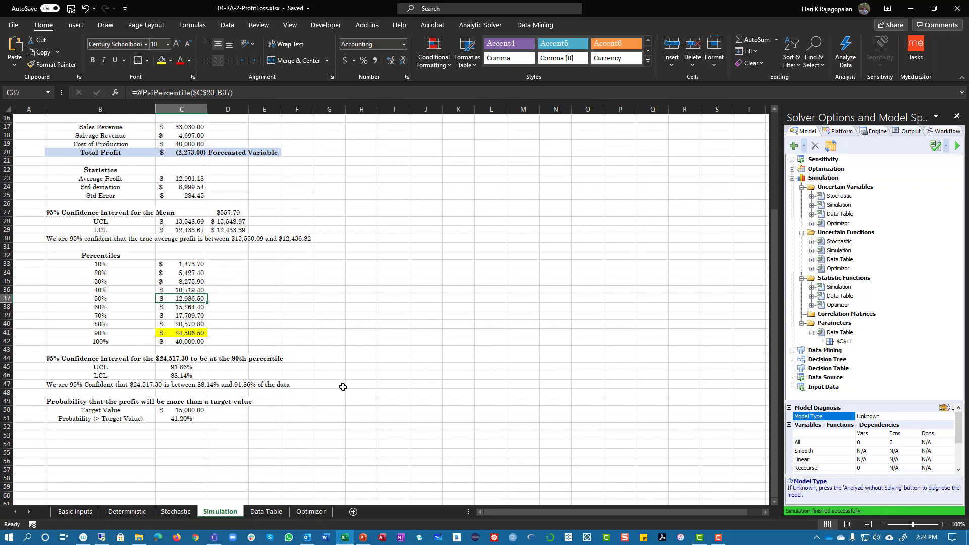
pyautogui.moveTo(102, 334); pyautogui.dragTo(203, 335)
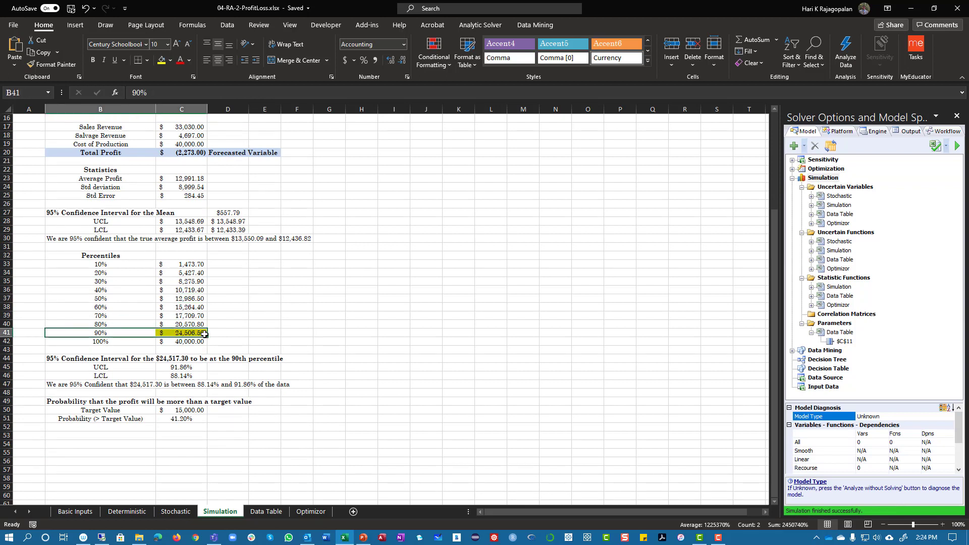
pyautogui.click(244, 333)
pyautogui.click(127, 332)
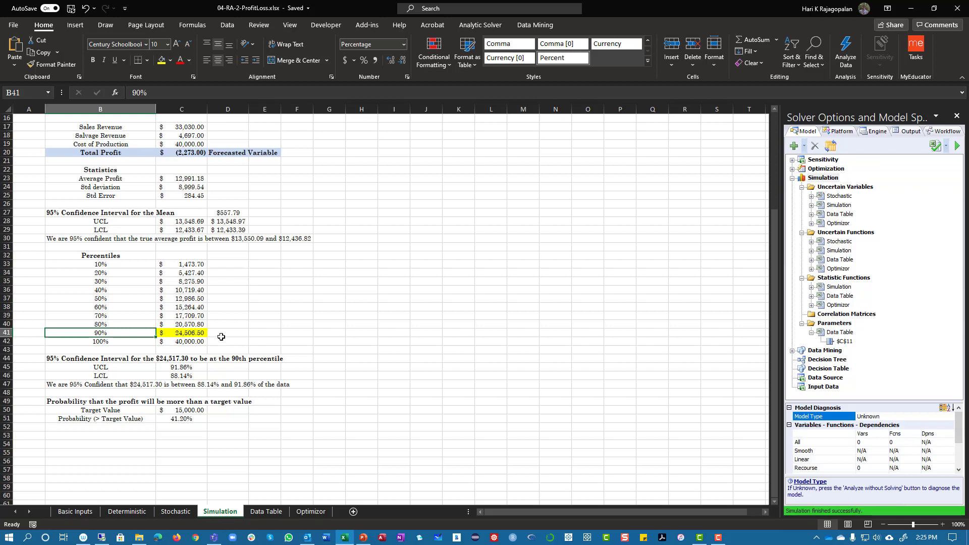
pyautogui.click(186, 333)
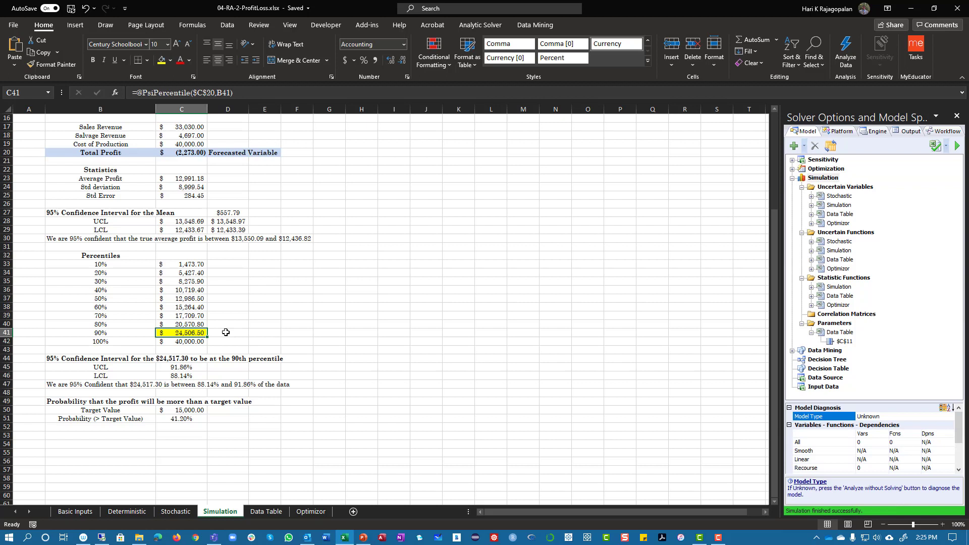
pyautogui.moveTo(100, 333); pyautogui.dragTo(183, 332)
pyautogui.click(183, 331)
pyautogui.click(134, 335)
pyautogui.click(182, 333)
pyautogui.click(133, 334)
pyautogui.click(196, 333)
pyautogui.click(117, 332)
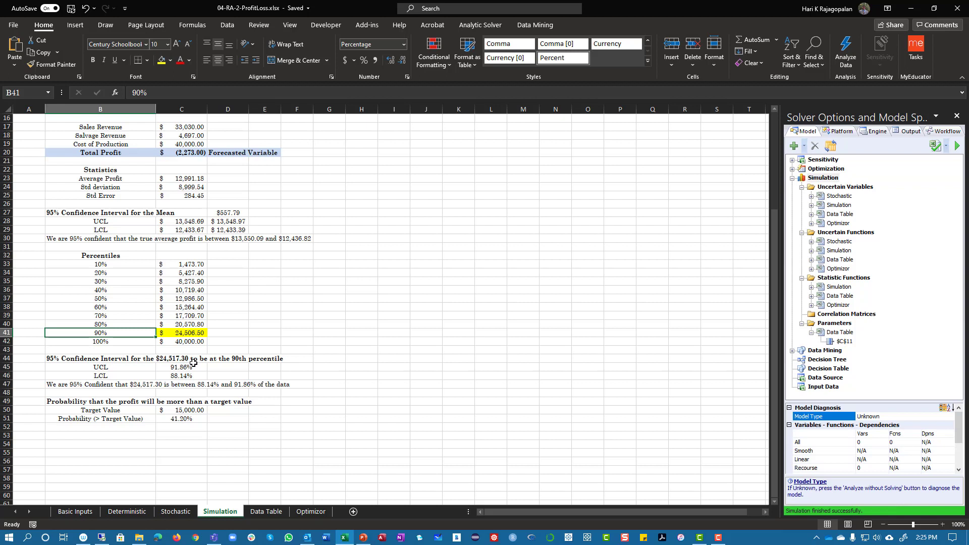
pyautogui.click(187, 333)
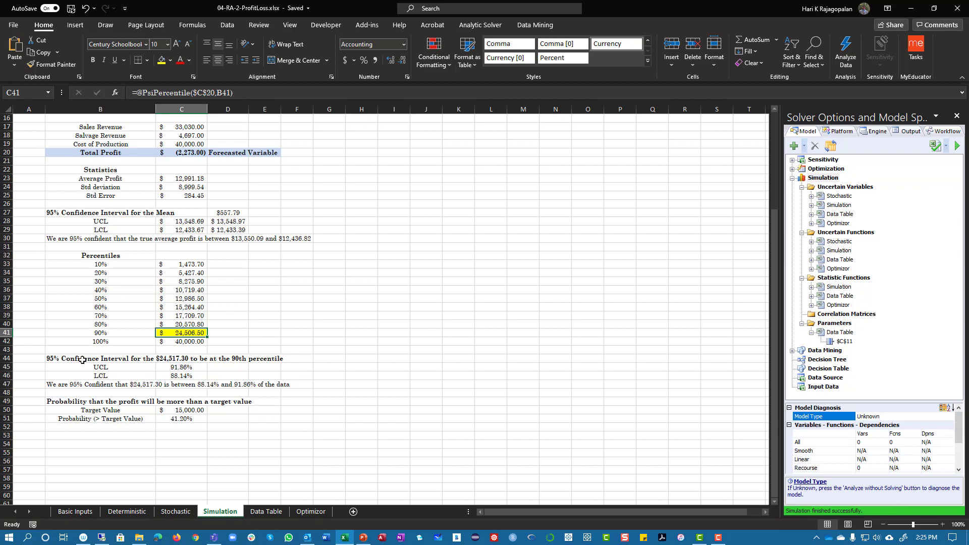
# Step: Inspect the UCL and LCL formulas in C45 and C46 for the 90th percentile's 95% confidence interval
pyautogui.click(161, 370)
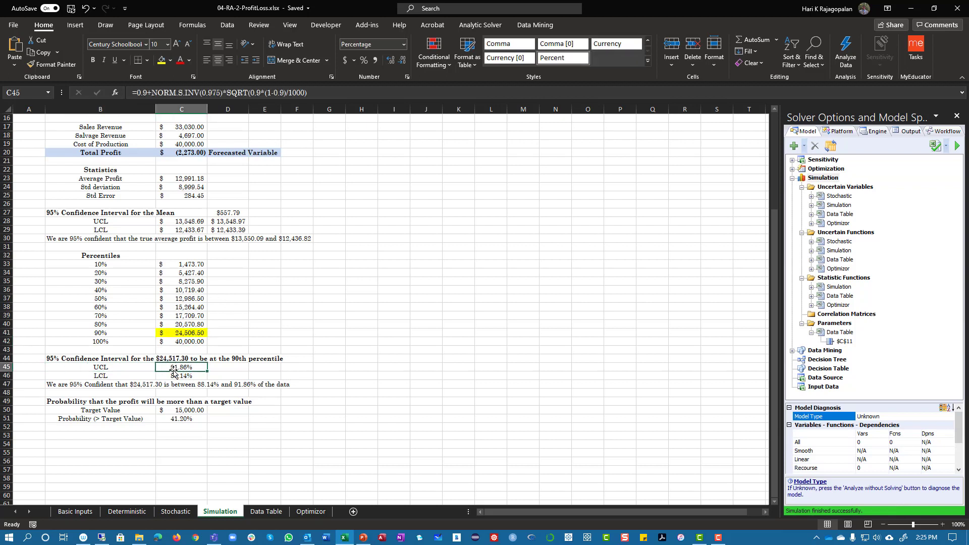
pyautogui.press('F2')
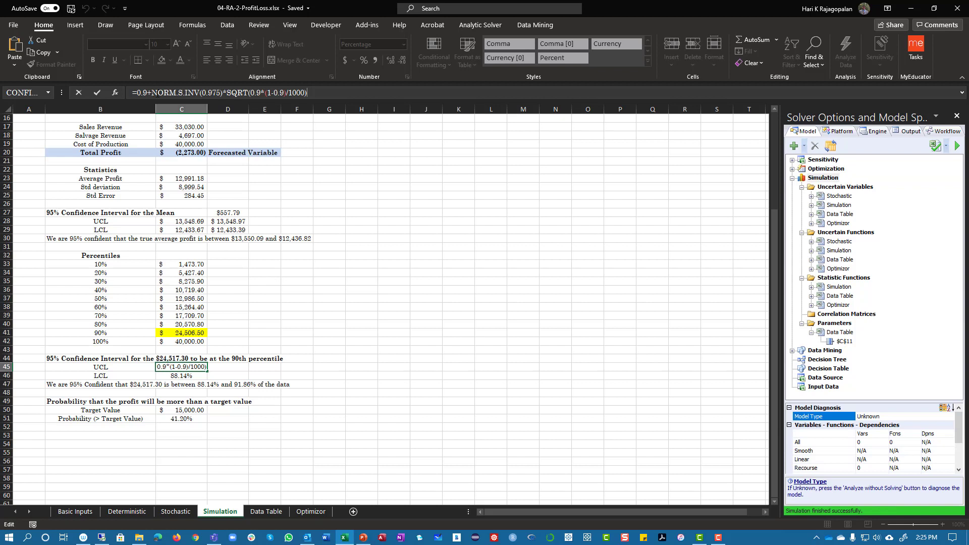
pyautogui.moveTo(223, 93); pyautogui.dragTo(155, 96)
pyautogui.press('Return')
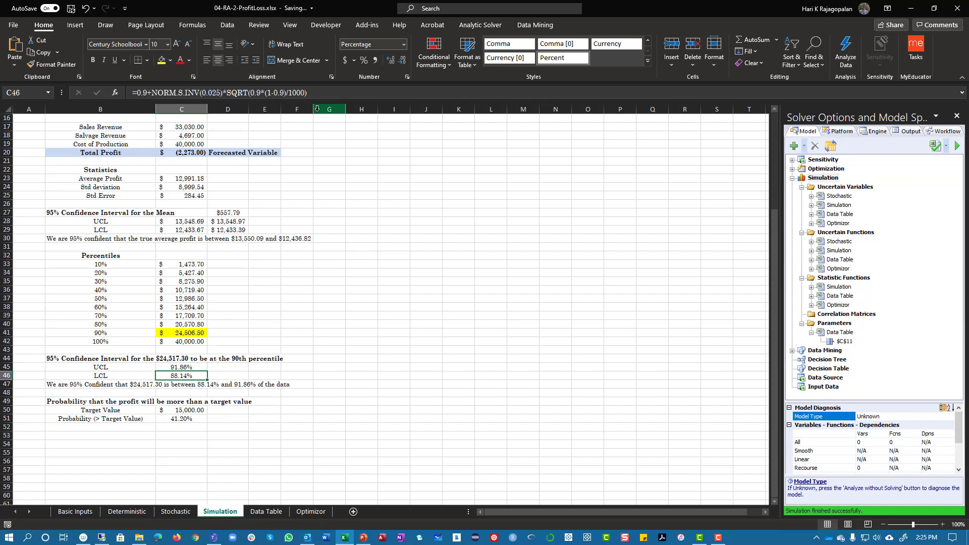
pyautogui.click(318, 92)
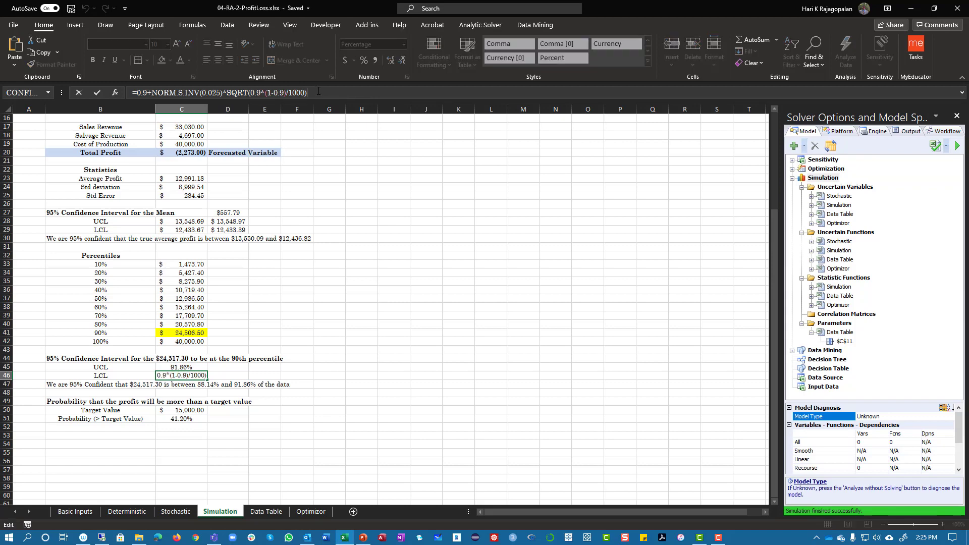
pyautogui.press('Return')
pyautogui.click(192, 368)
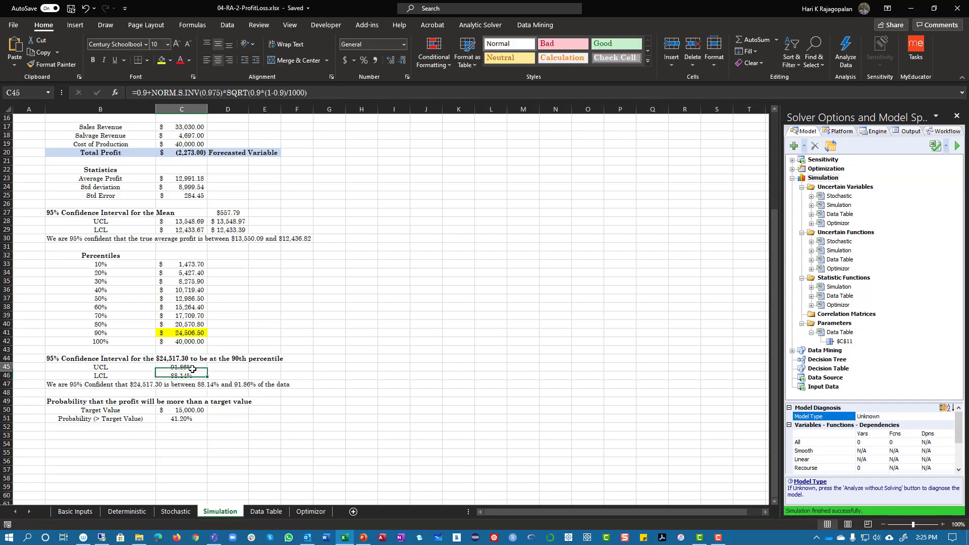
pyautogui.click(191, 377)
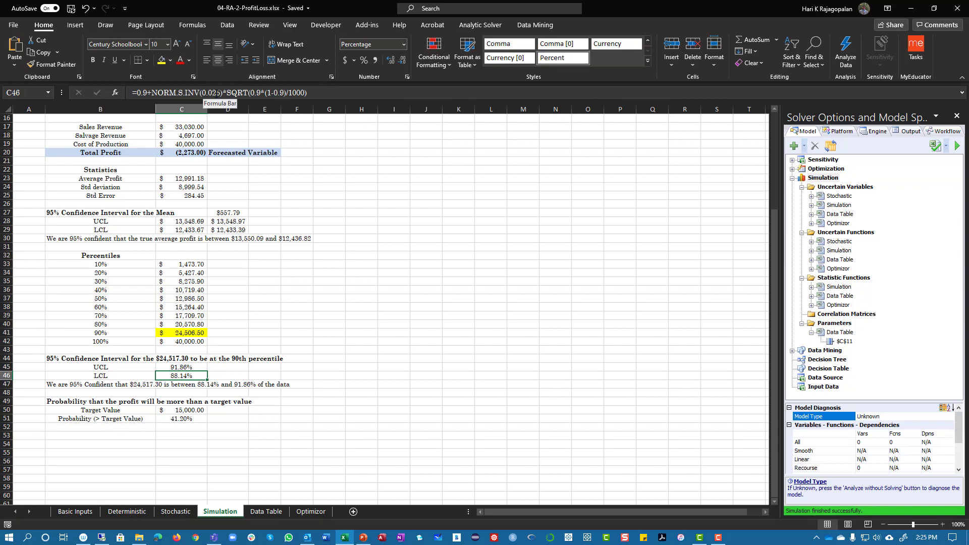
# Step: Relate the limits in C45:C46 and the conclusion in B47 to the 90th percentile profit in C41
pyautogui.click(100, 367)
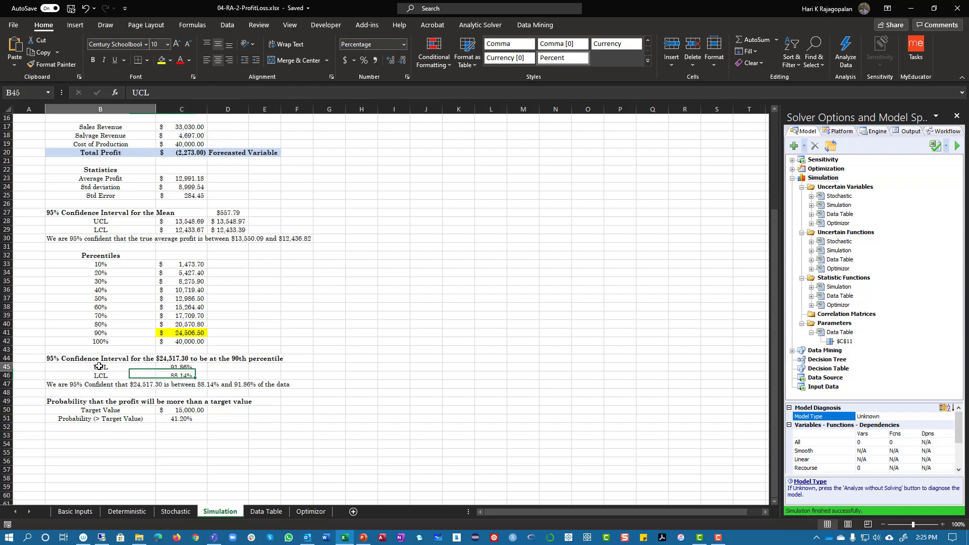
pyautogui.click(182, 331)
pyautogui.click(126, 334)
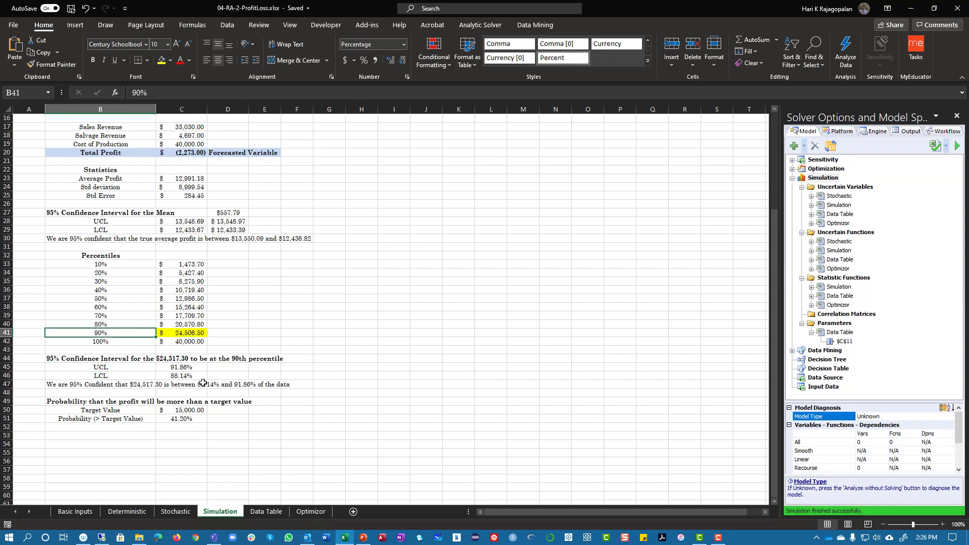
pyautogui.click(184, 371)
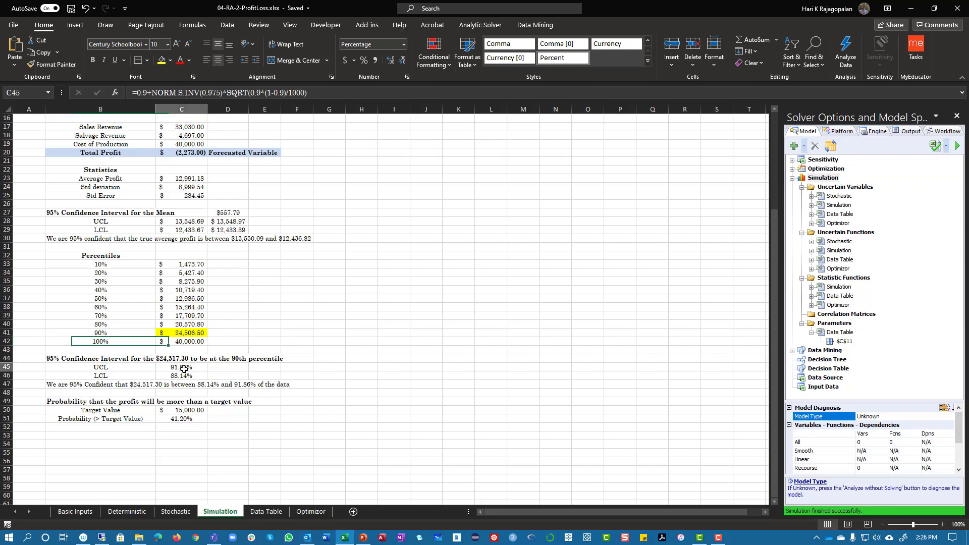
pyautogui.press('Right')
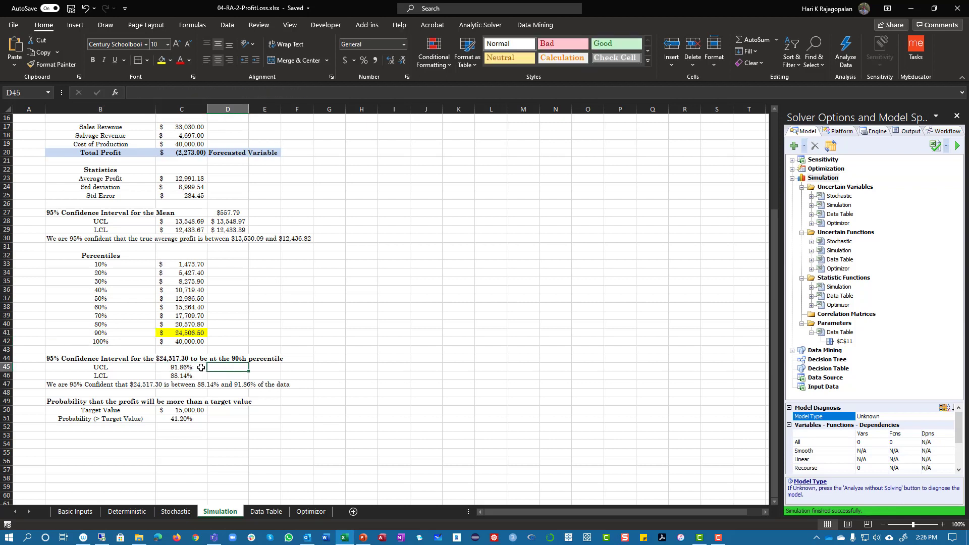
pyautogui.click(197, 377)
pyautogui.moveTo(225, 376); pyautogui.dragTo(104, 369)
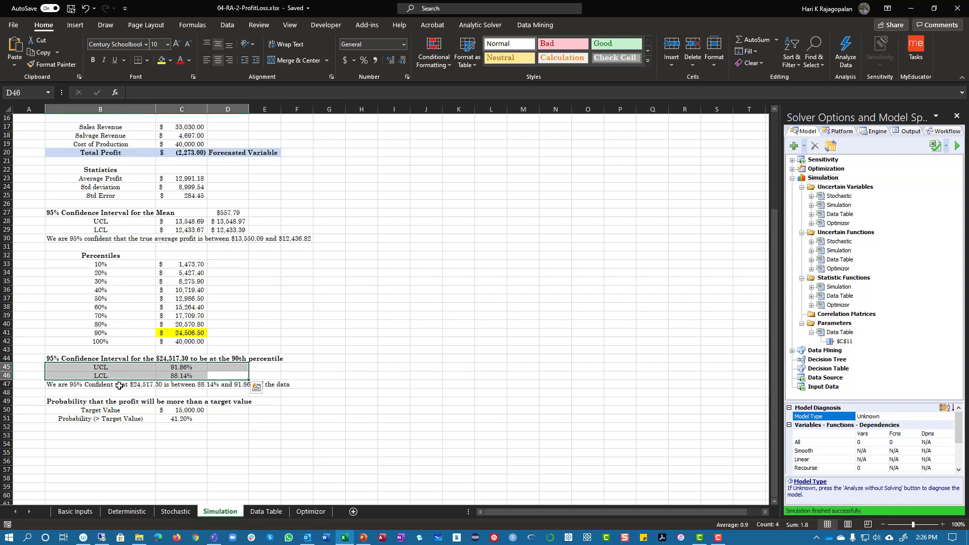
pyautogui.click(123, 385)
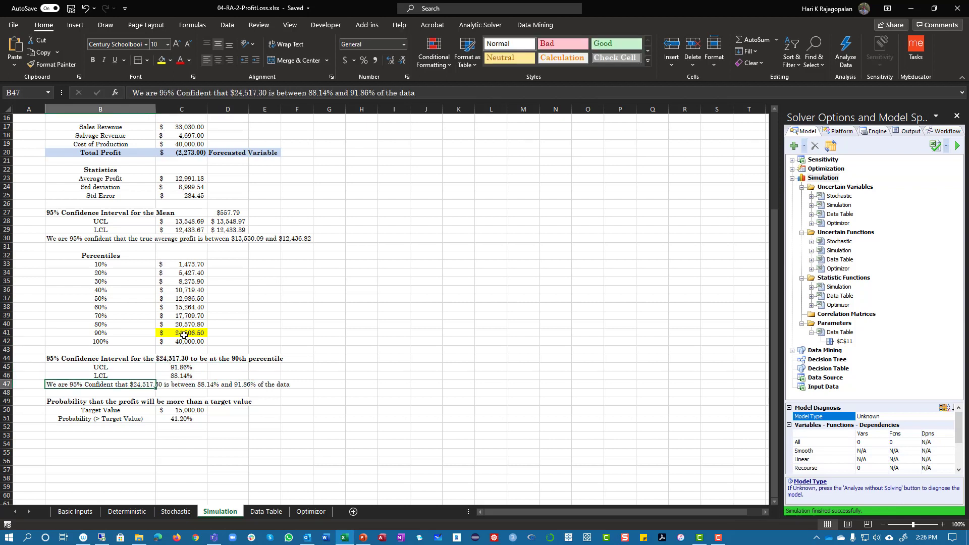
pyautogui.click(183, 334)
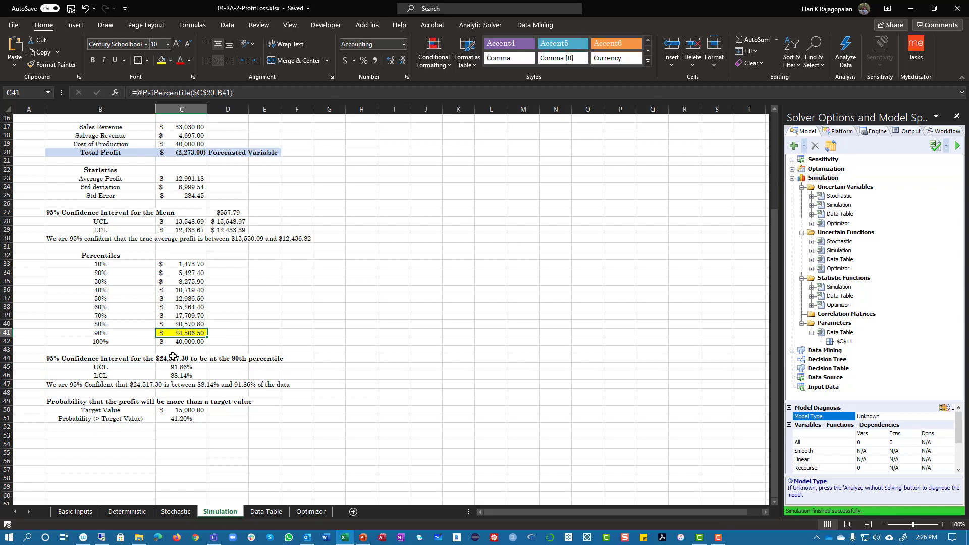
pyautogui.click(140, 386)
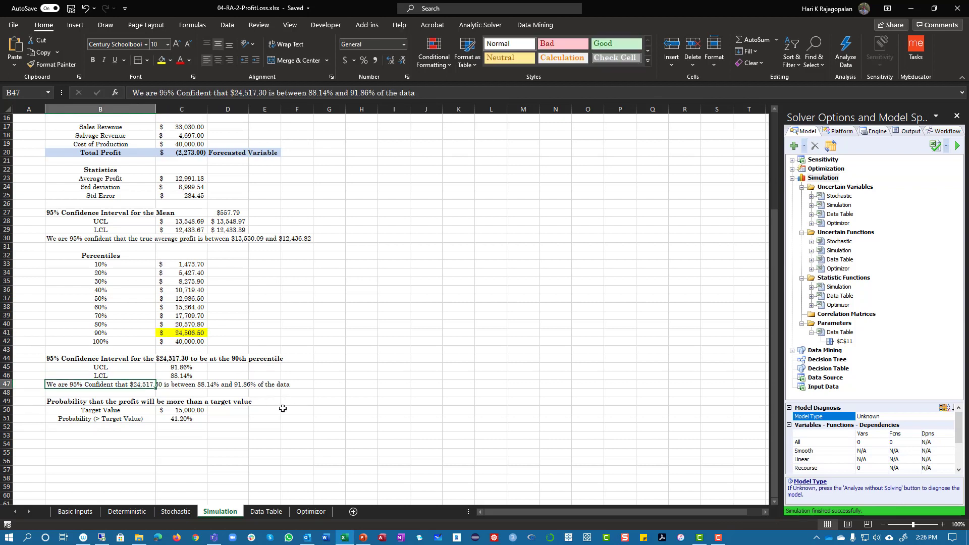
# Step: Start a PsiTarget formula in D50, beside the 15,000 target value in C50
pyautogui.click(137, 408)
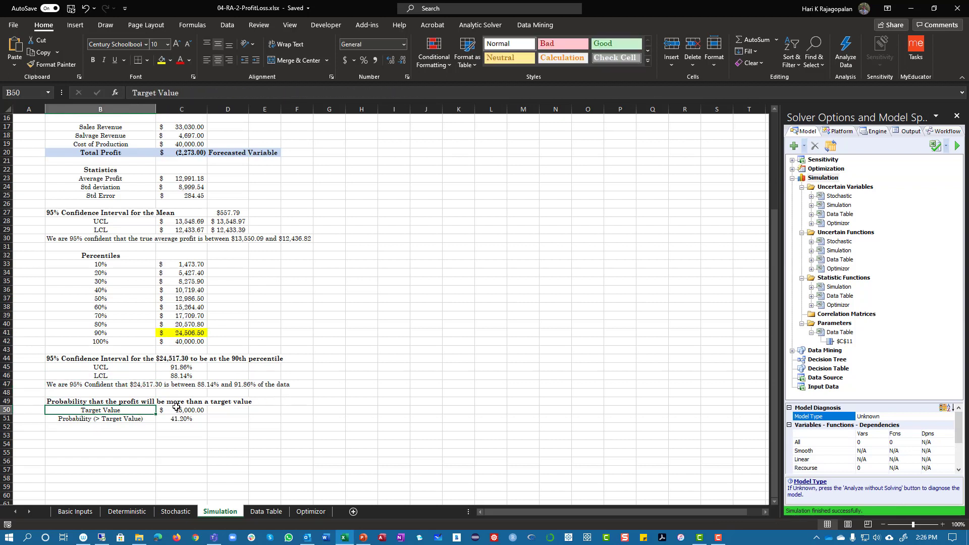
pyautogui.click(178, 409)
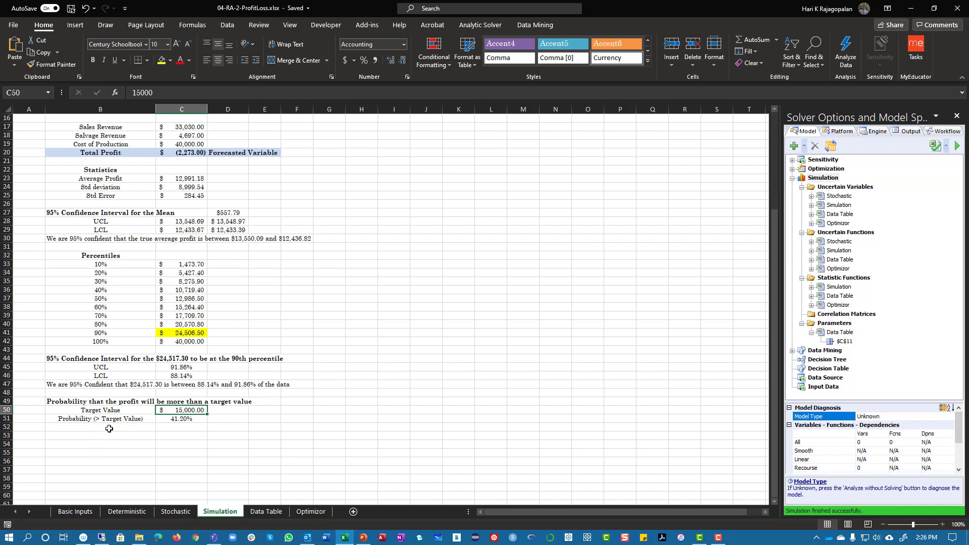
pyautogui.click(240, 410)
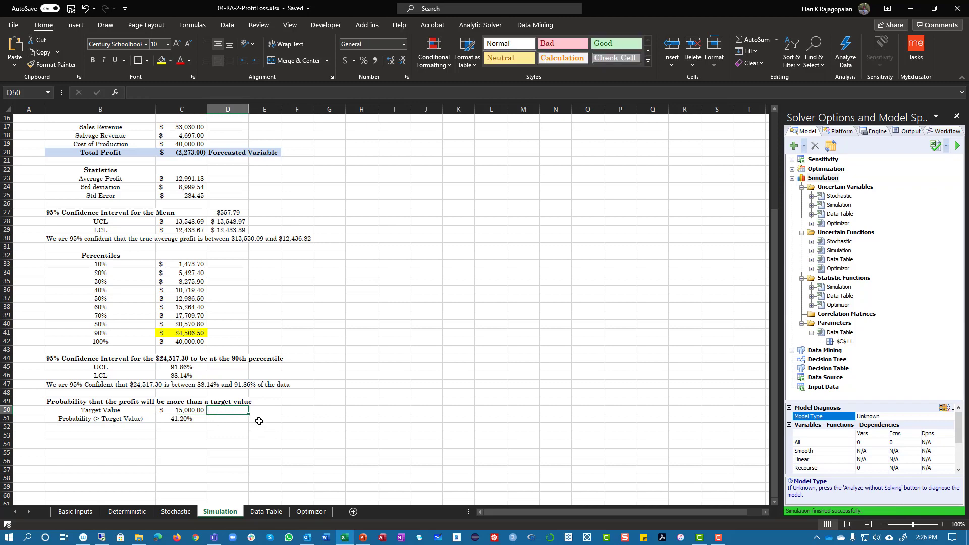
pyautogui.write('=sit')
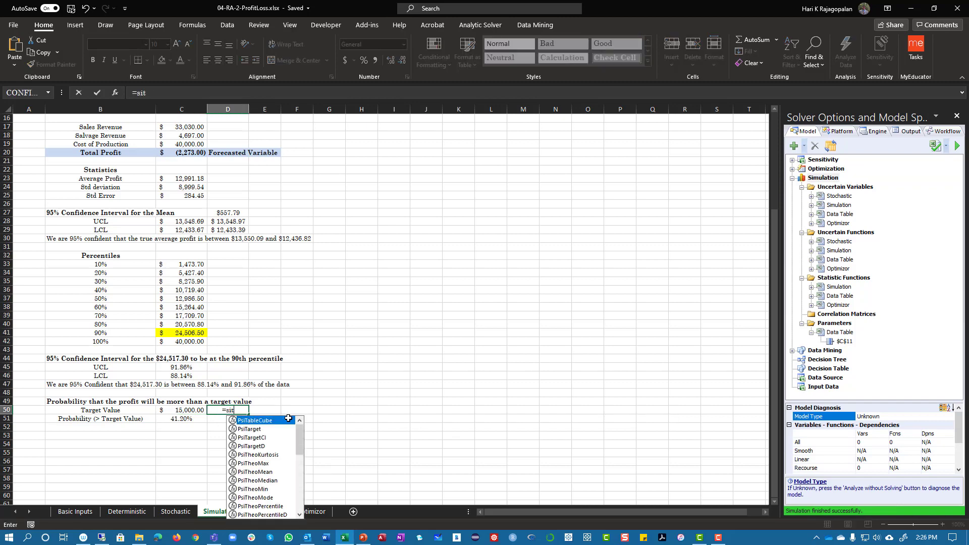
pyautogui.press('BackSpace')
pyautogui.press('BackSpace')
pyautogui.press('BackSpace')
pyautogui.write('PsiTarget(')
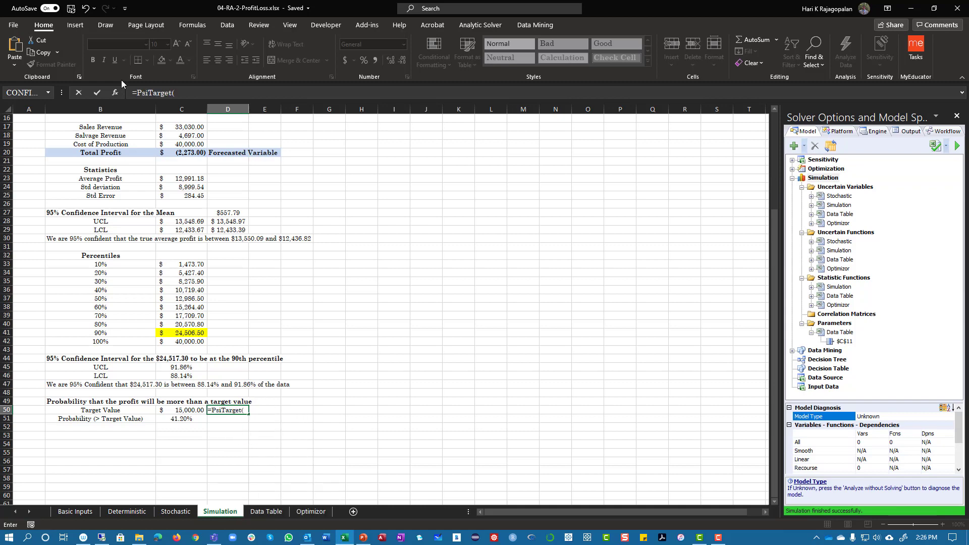
# Step: Give the D50 PsiTarget formula C20 as its cell and C50 as its target value, and format the cell as a percentage
pyautogui.click(116, 93)
pyautogui.moveTo(422, 134); pyautogui.dragTo(430, 153)
pyautogui.click(183, 152)
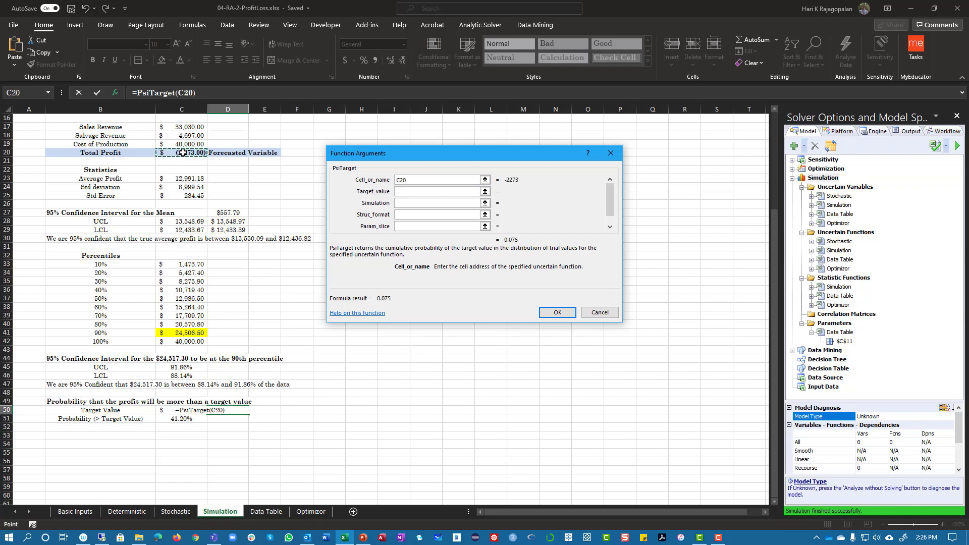
pyautogui.click(439, 191)
pyautogui.click(163, 409)
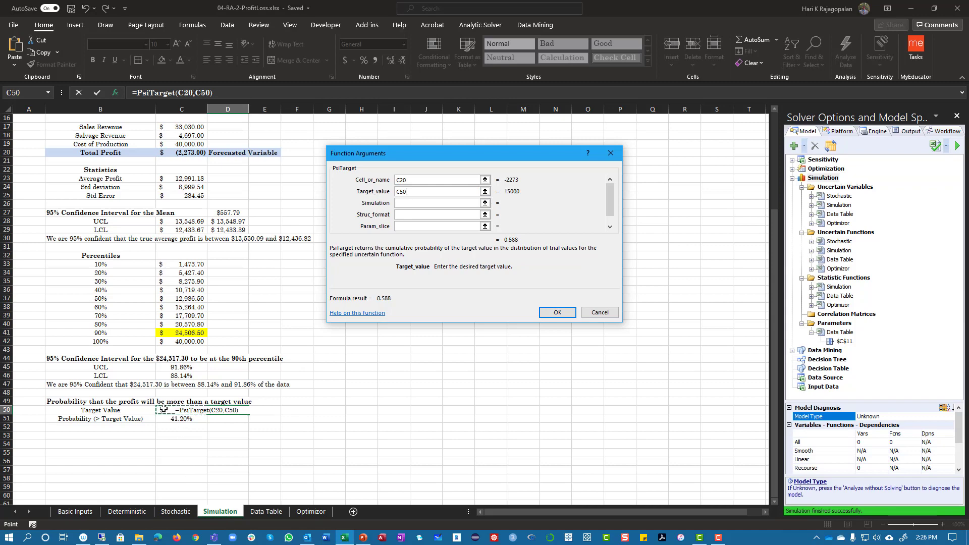
pyautogui.press('Return')
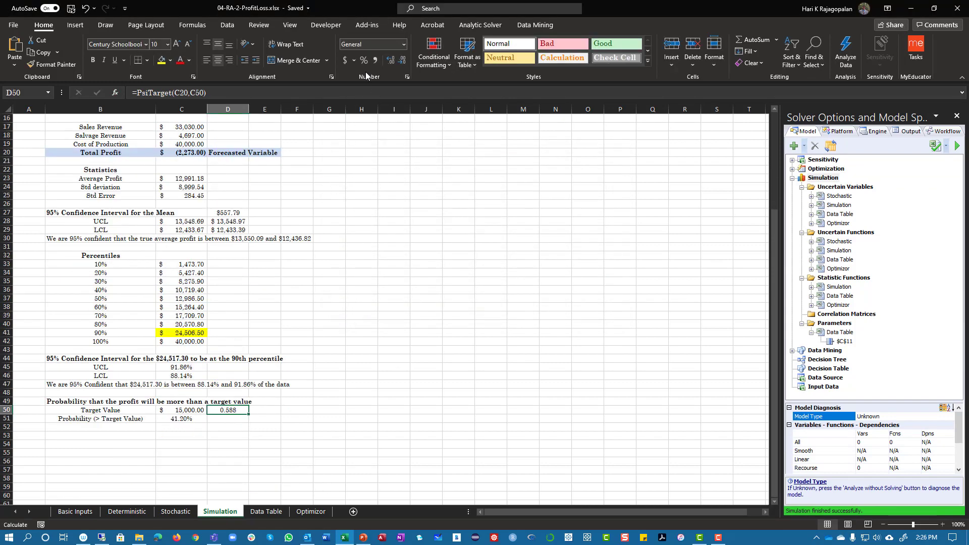
pyautogui.click(364, 60)
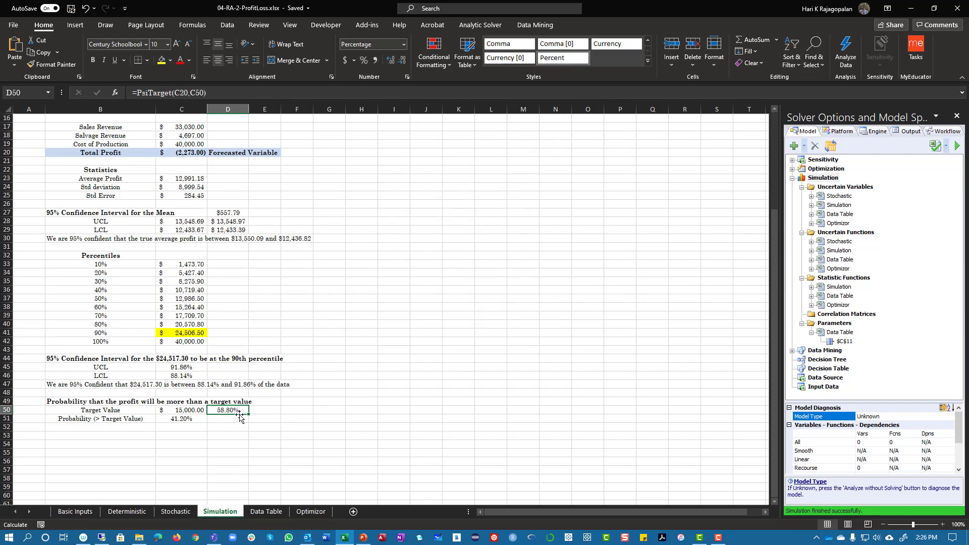
# Step: Inspect the 1 - PsiTarget(C20,C50) formula in C51 and clear the trial formula from D50
pyautogui.click(195, 411)
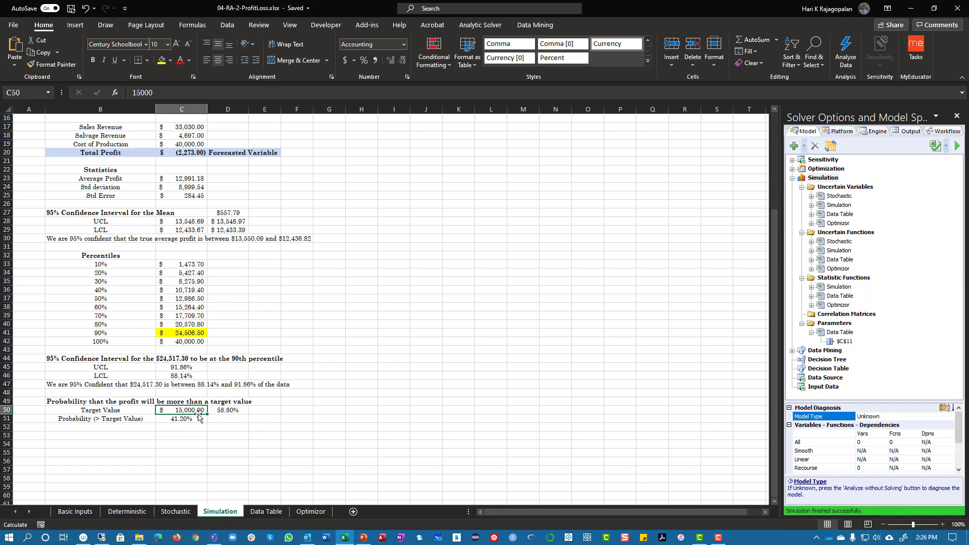
pyautogui.click(186, 420)
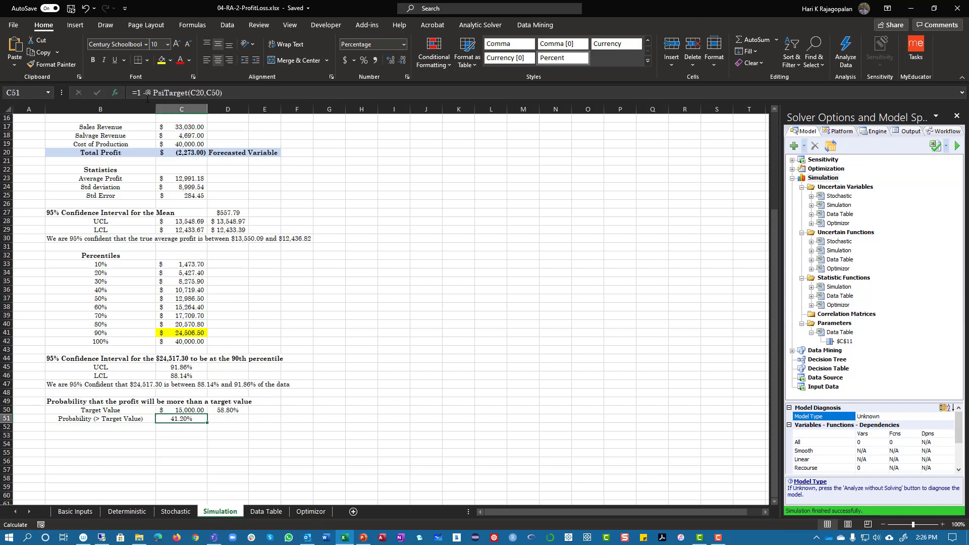
pyautogui.click(233, 89)
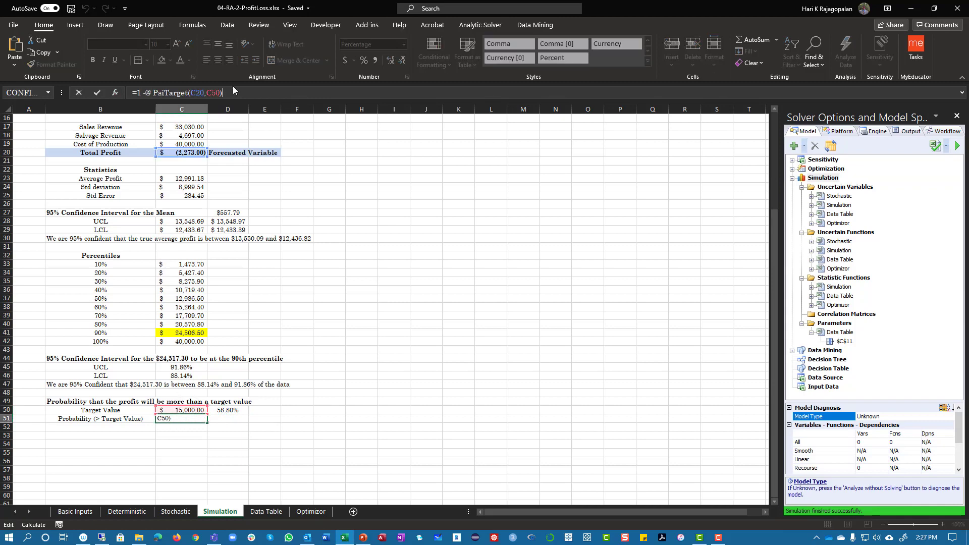
pyautogui.press('Return')
pyautogui.click(220, 412)
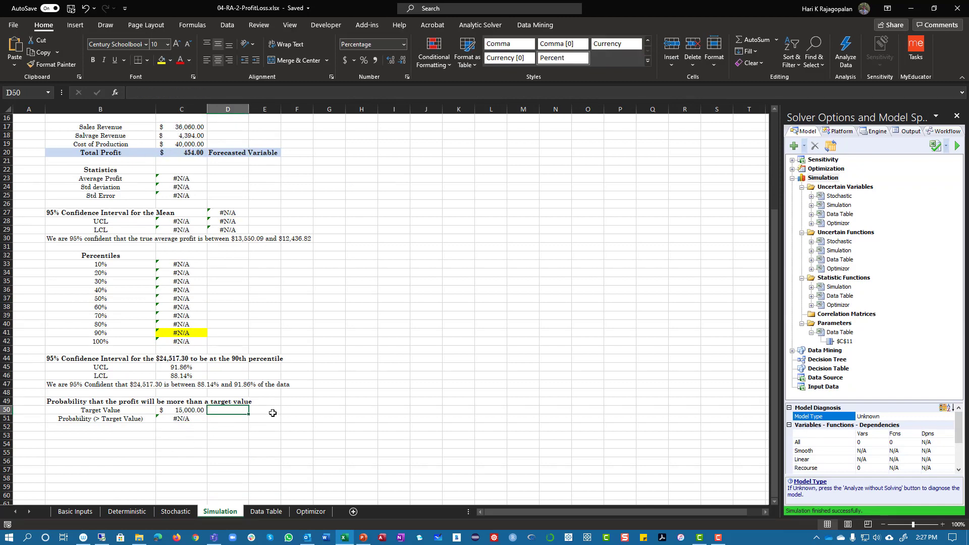
# Step: Check the Total Profit formula in C20 and set the Target Value in C50 to 0
pyautogui.click(189, 151)
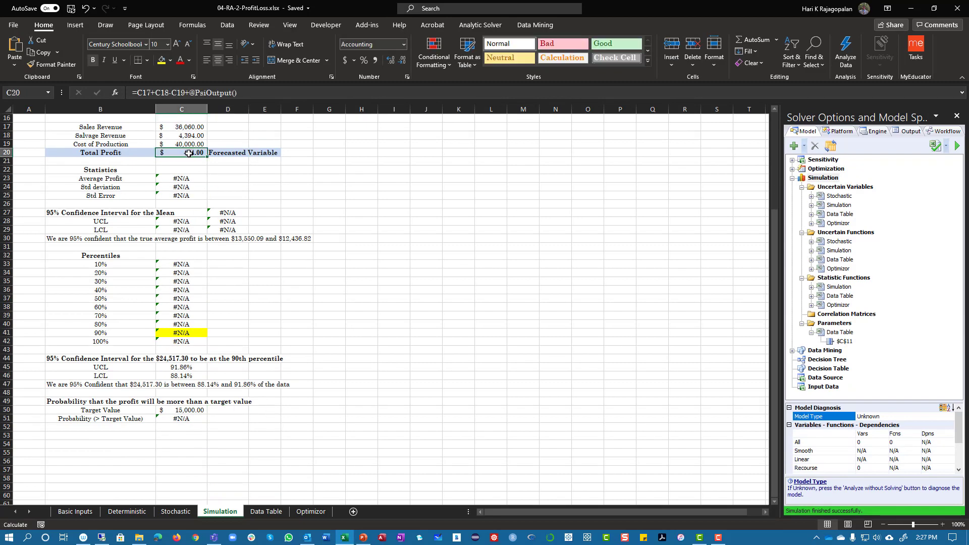
pyautogui.click(199, 410)
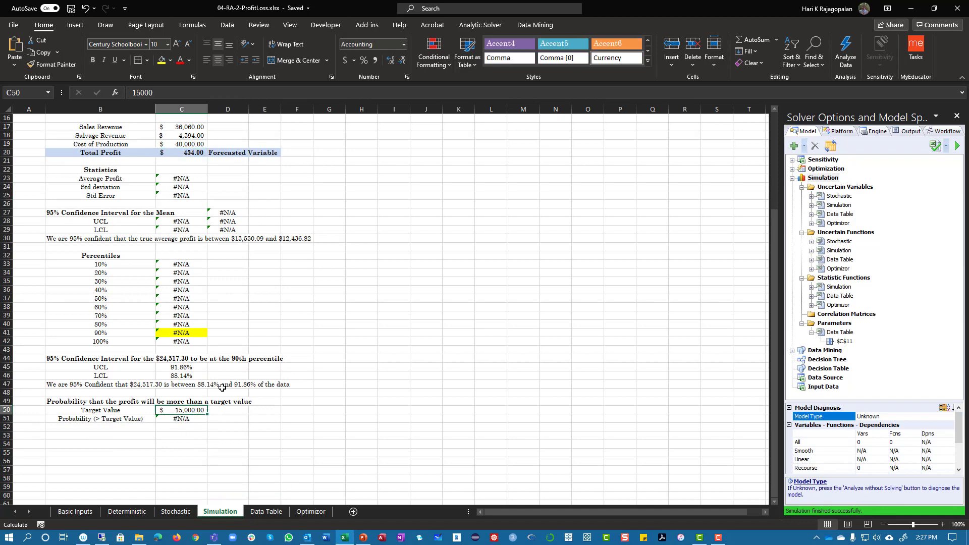
pyautogui.press('Delete')
pyautogui.press('Return')
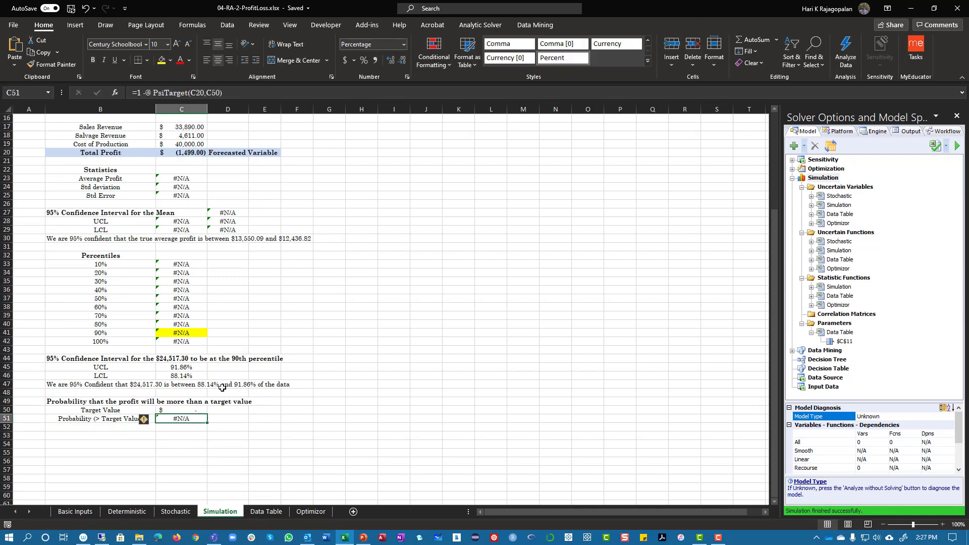
# Step: View the C20 frequency chart with its lower bound moved to about $(1.17) thousand and its upper bound to about $39.26 thousand, and close it
pyautogui.click(195, 153)
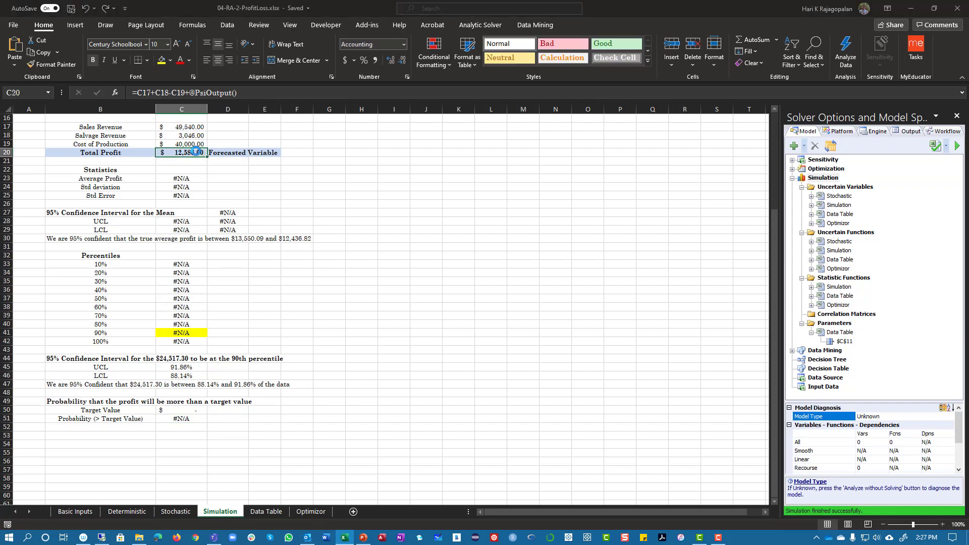
pyautogui.click(522, 311)
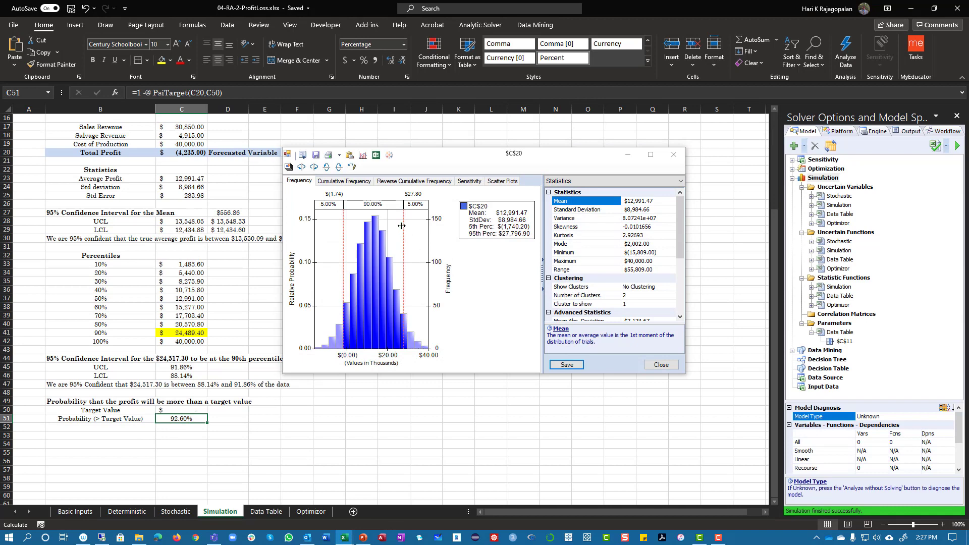
pyautogui.moveTo(342, 234); pyautogui.dragTo(343, 222)
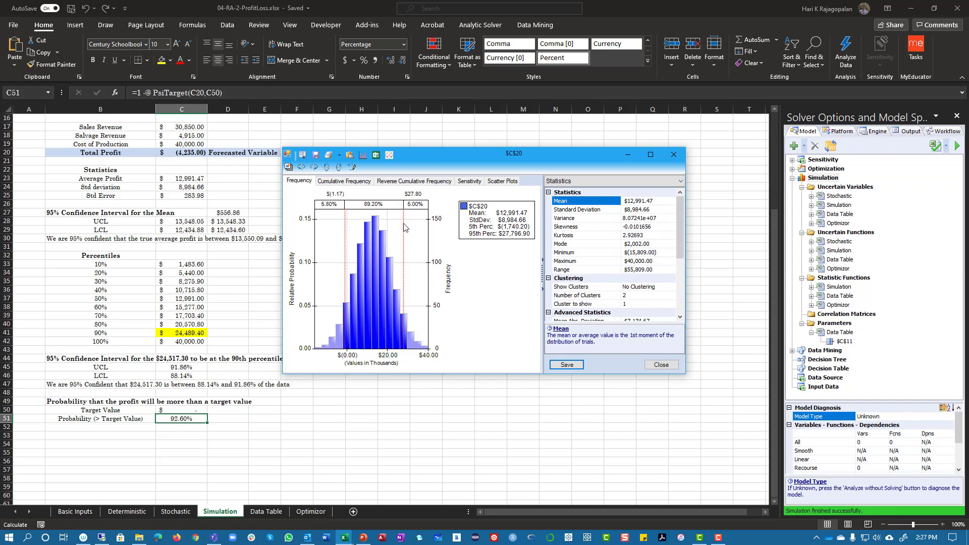
pyautogui.moveTo(403, 222)
pyautogui.mouseDown()
pyautogui.moveTo(442, 232)
pyautogui.moveTo(428, 227)
pyautogui.mouseUp()
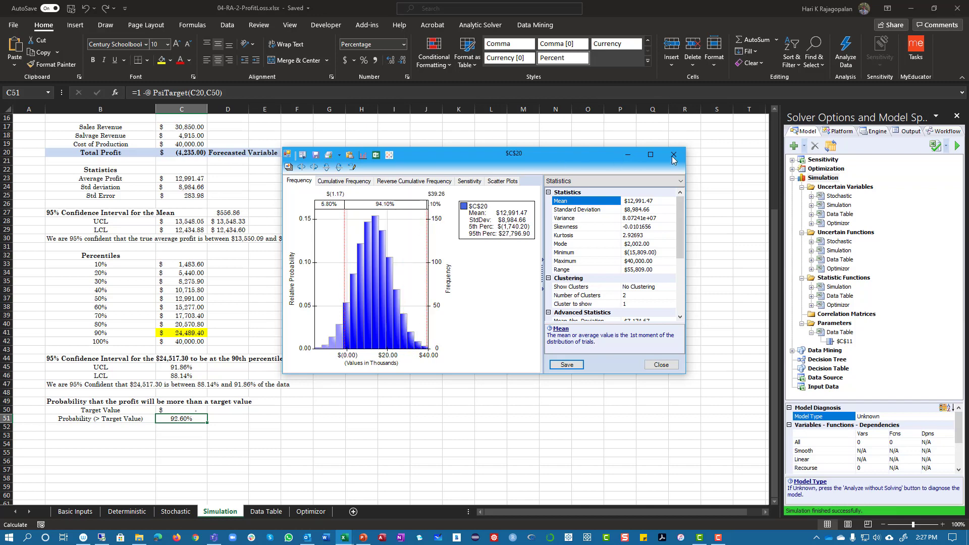
pyautogui.click(674, 154)
pyautogui.moveTo(166, 441); pyautogui.dragTo(168, 436)
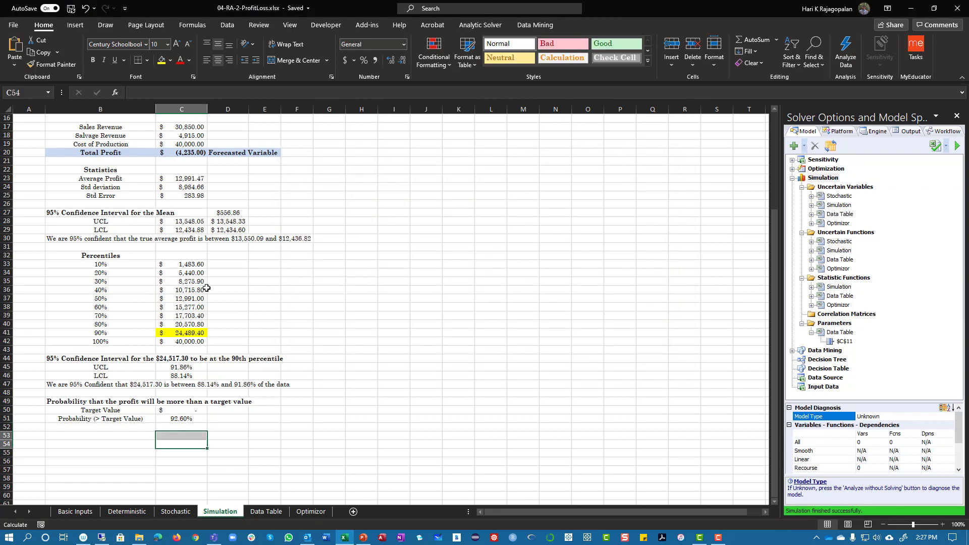
# Step: Publish the workbook with Analytic Solver for use with Excel for the web
pyautogui.scroll(4, 260, 421)
pyautogui.scroll(-3, 242, 404)
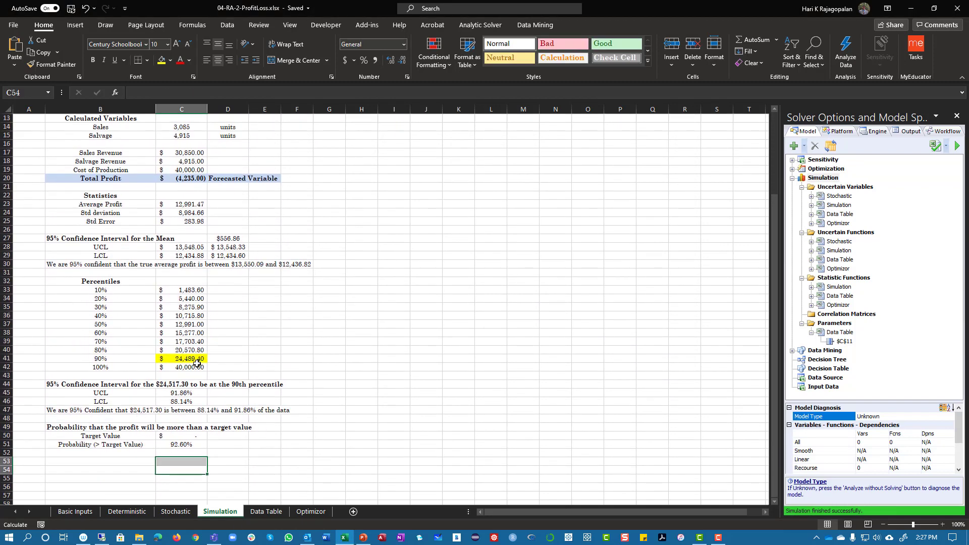
pyautogui.scroll(-4, 197, 363)
pyautogui.click(182, 350)
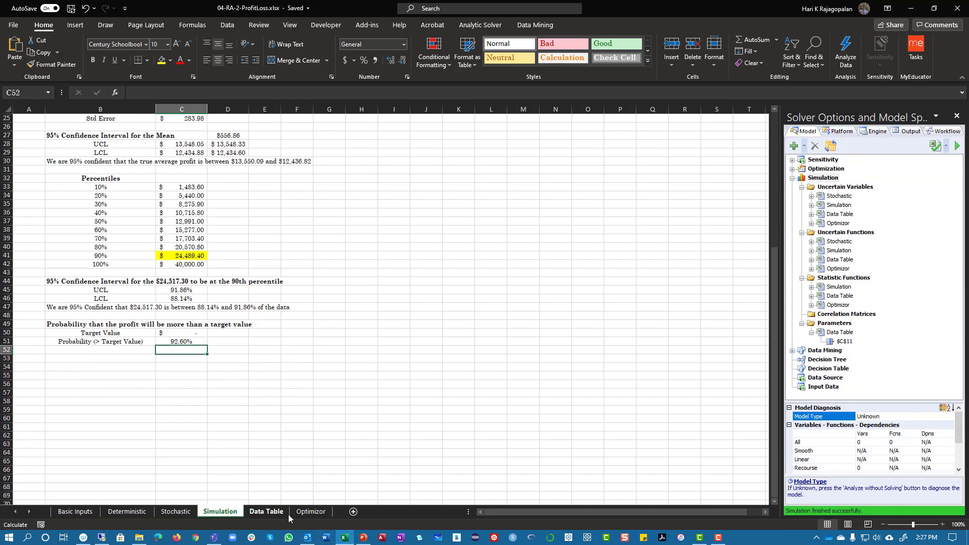
pyautogui.click(491, 27)
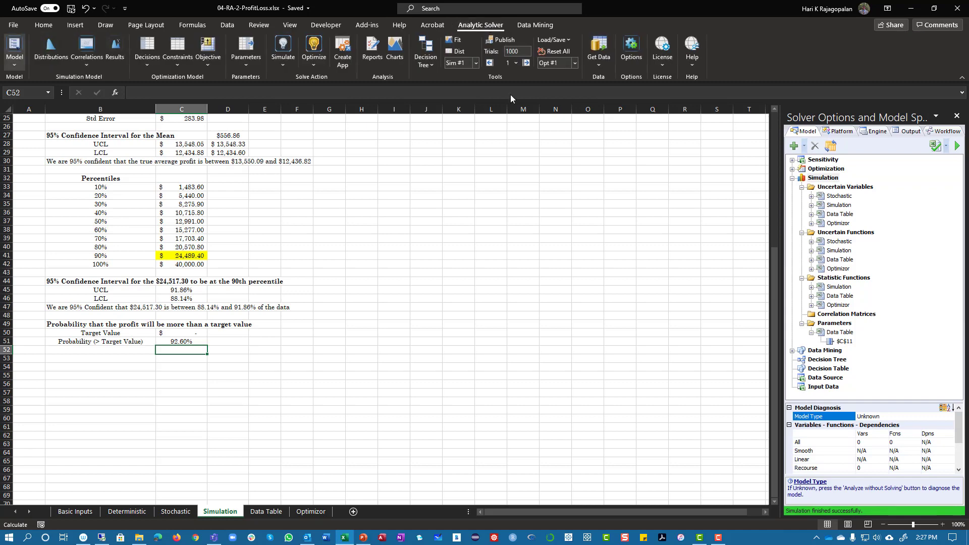
pyautogui.scroll(8, 278, 363)
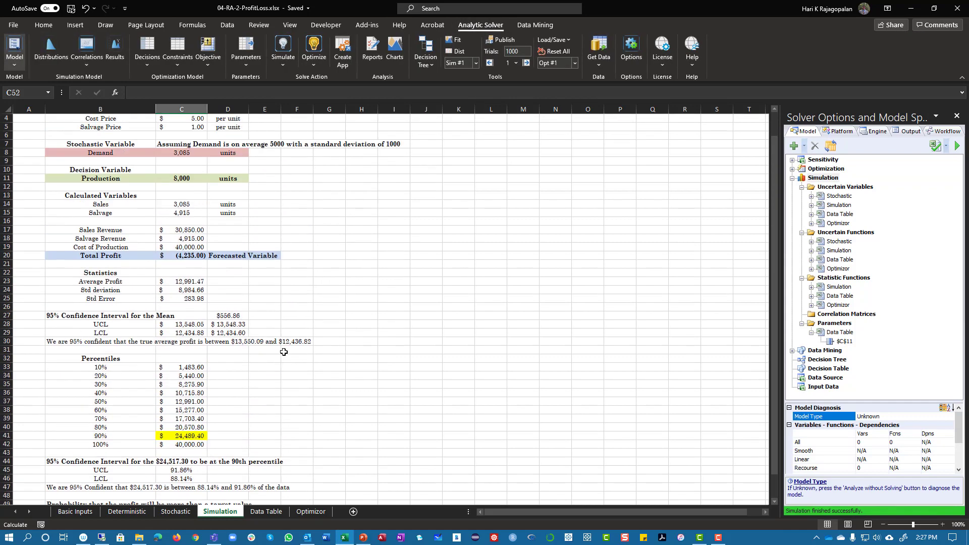
pyautogui.scroll(-4, 280, 354)
pyautogui.click(505, 40)
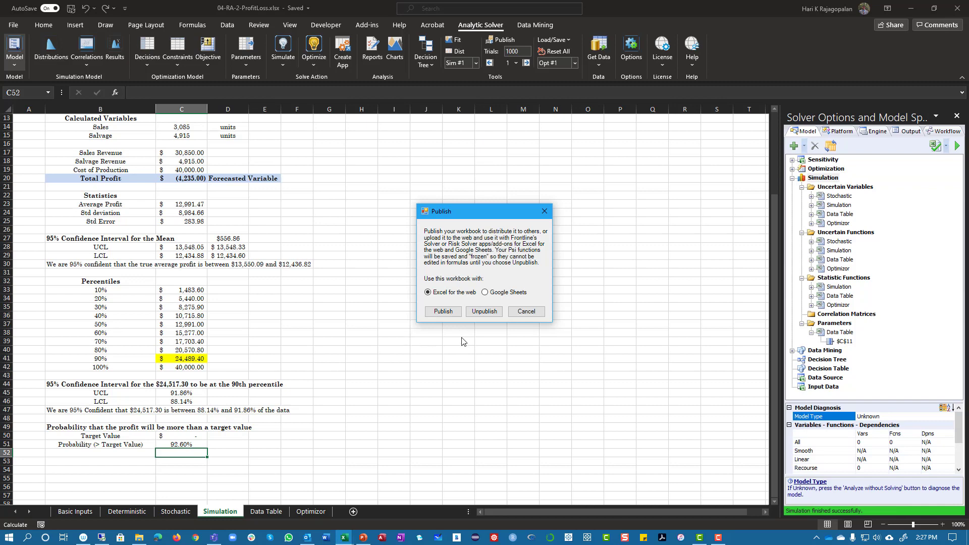
pyautogui.click(443, 312)
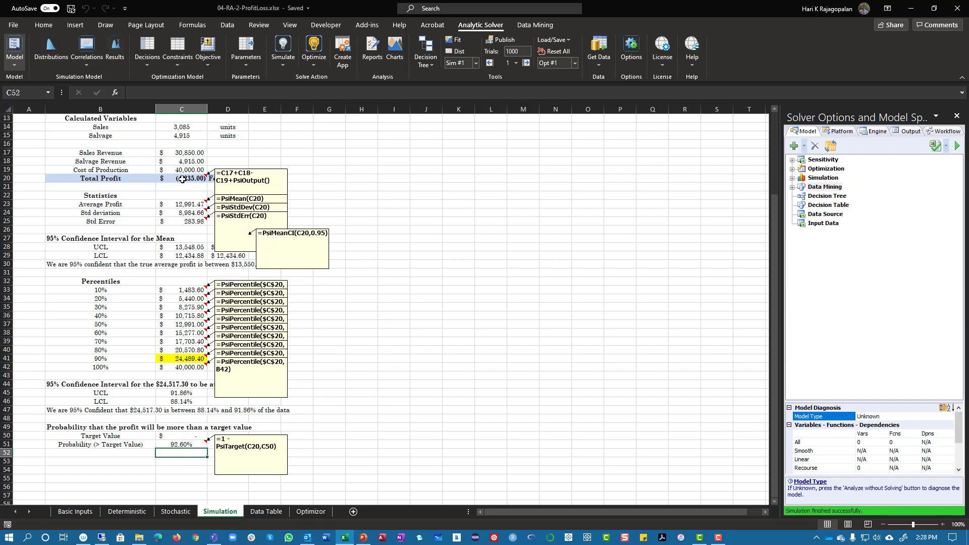
# Step: Examine the frozen contents of Total Profit in C20 and Demand in C8 against their formula notes
pyautogui.scroll(2, 188, 302)
pyautogui.click(187, 228)
pyautogui.scroll(1, 184, 232)
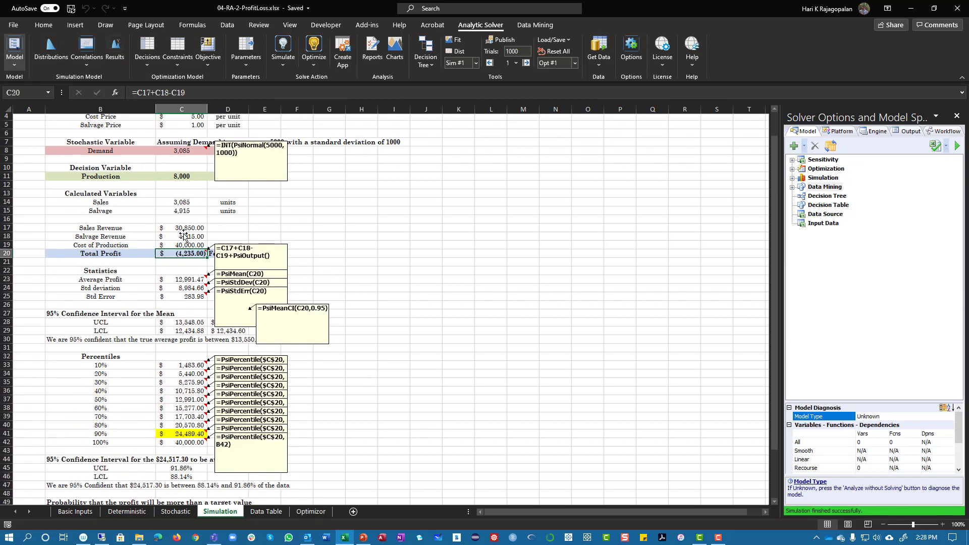
pyautogui.click(185, 152)
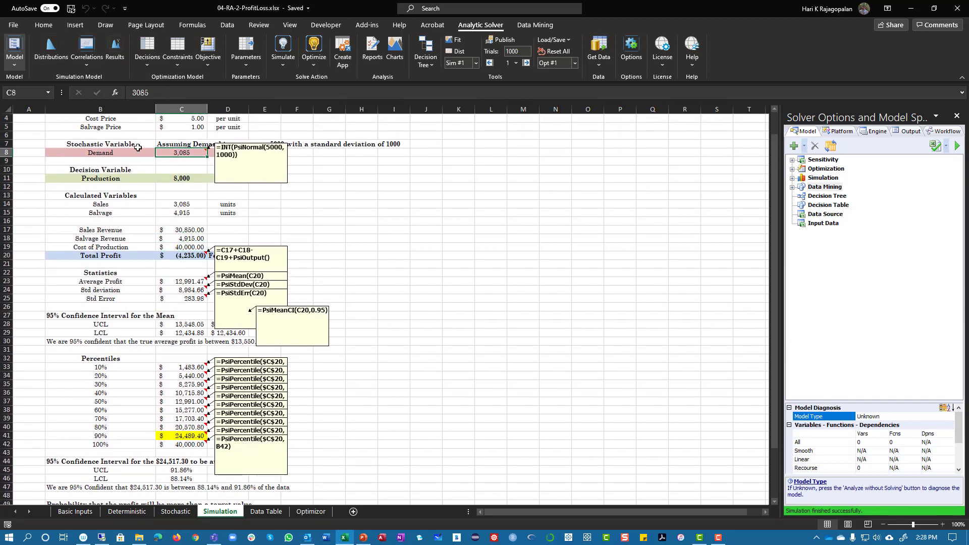
# Step: Examine the frozen percentile profits in C33, C36, C39 and C42 against their PsiPercentile notes
pyautogui.scroll(-2, 156, 268)
pyautogui.click(179, 317)
pyautogui.click(180, 341)
pyautogui.click(184, 368)
pyautogui.click(190, 391)
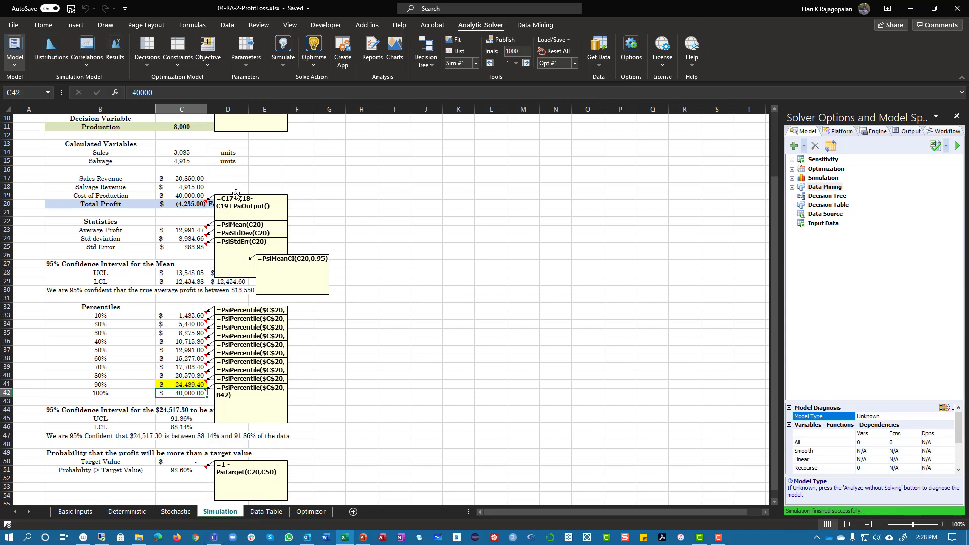
pyautogui.scroll(3, 299, 212)
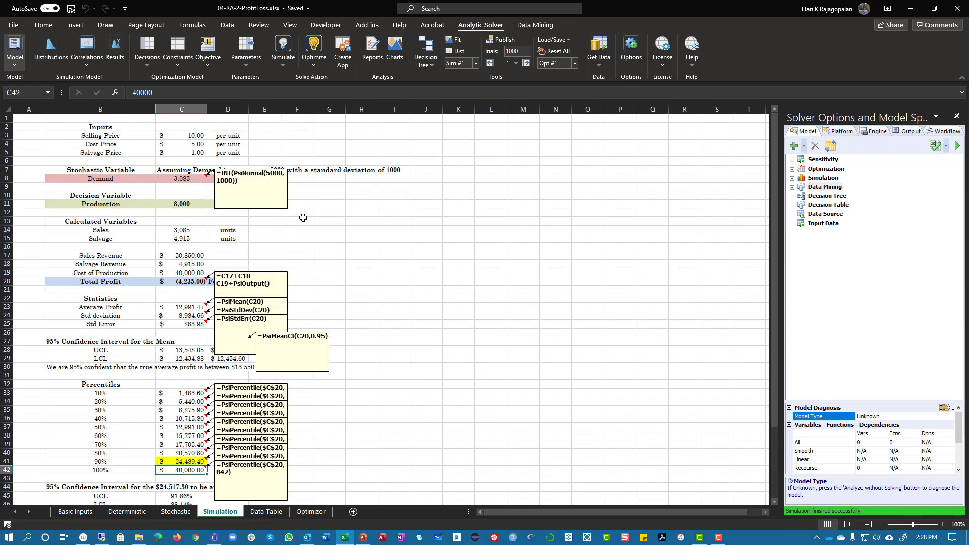
# Step: Unpublish the workbook and check the formula for Total Profit in C20
pyautogui.click(505, 40)
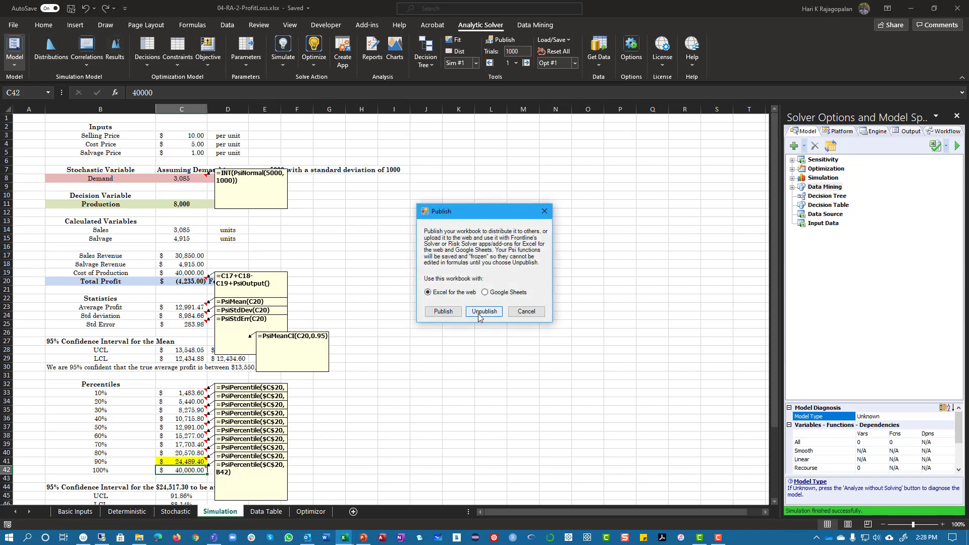
pyautogui.click(479, 312)
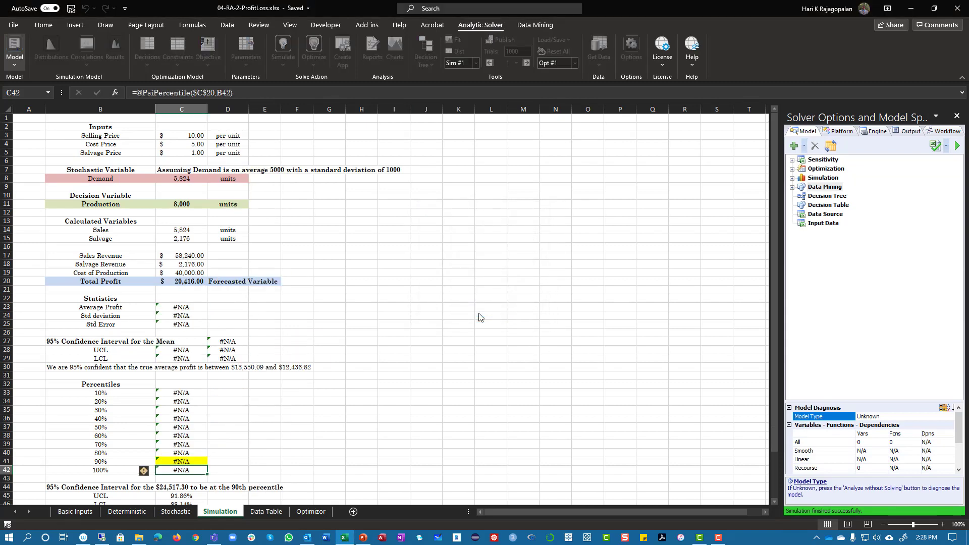
pyautogui.click(186, 278)
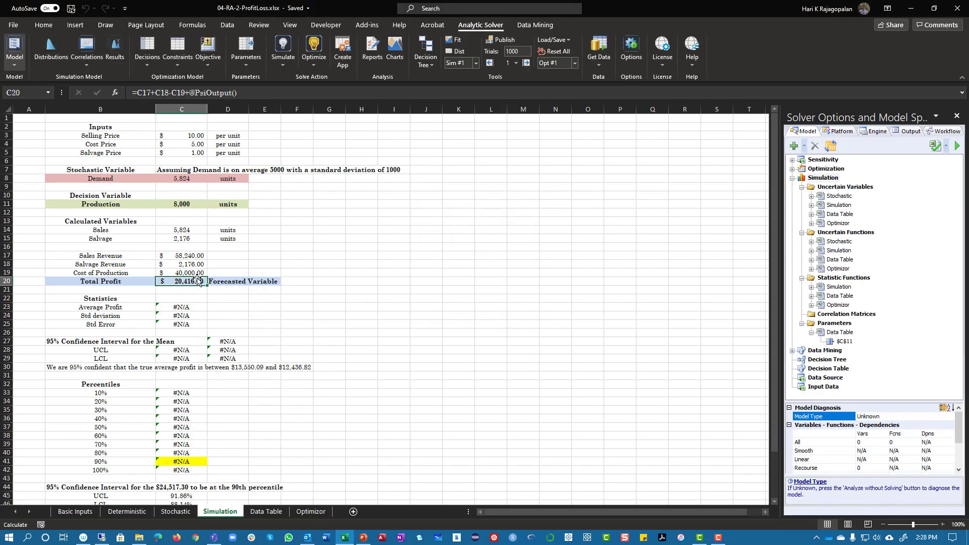
pyautogui.click(270, 513)
pyautogui.click(220, 512)
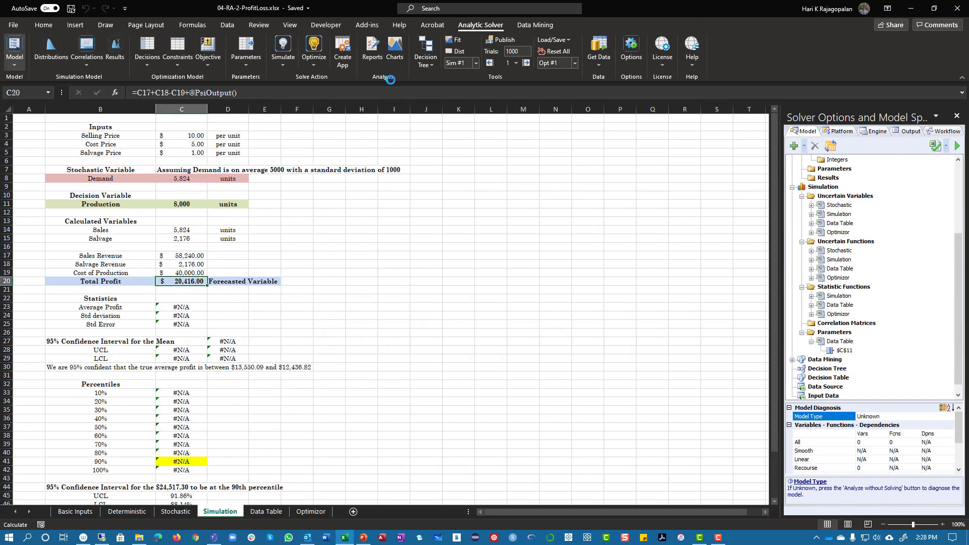
# Step: Publish the workbook for use with Excel for the web and check the formula notes on the Data Table sheet
pyautogui.click(501, 39)
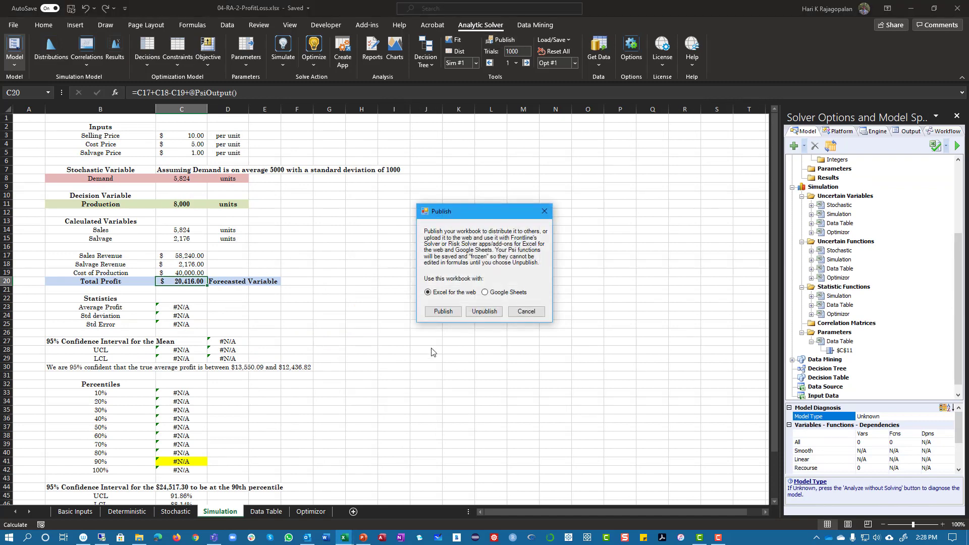
pyautogui.click(443, 312)
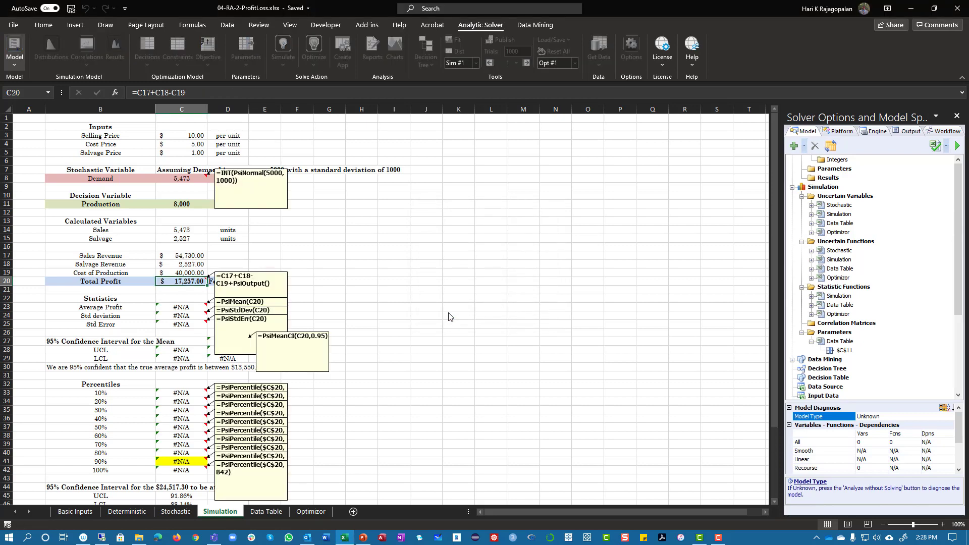
pyautogui.click(277, 513)
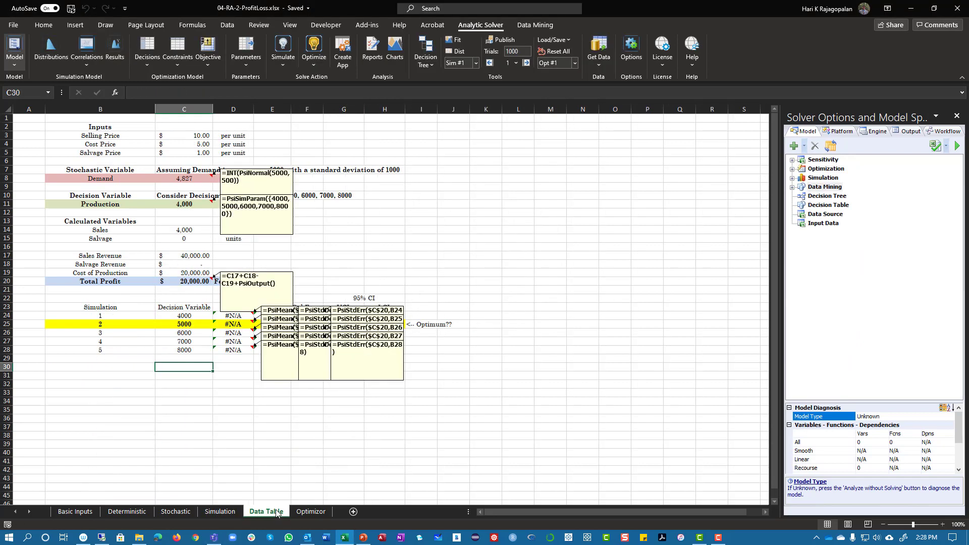
pyautogui.click(215, 513)
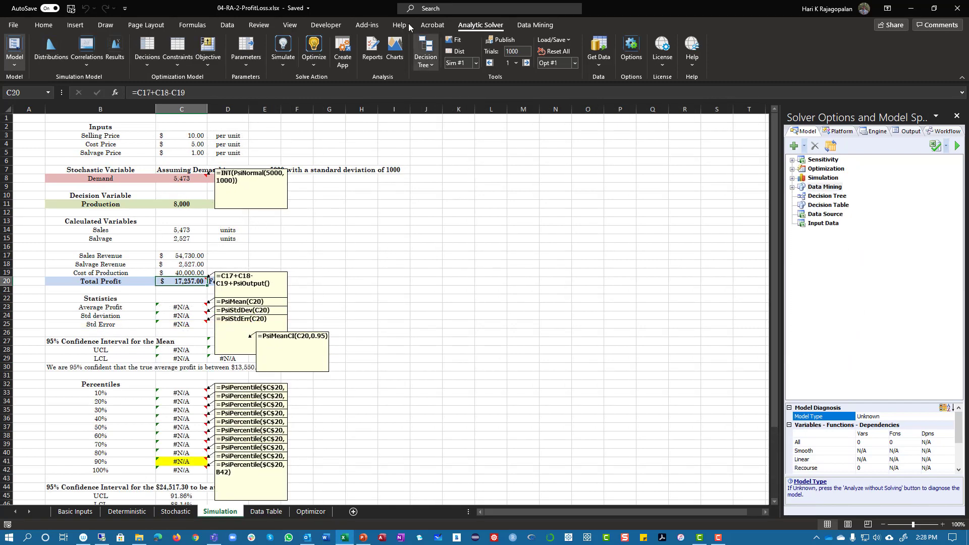
# Step: Unpublish the workbook and view the restored Simulation sheet down to the target value probability
pyautogui.click(502, 40)
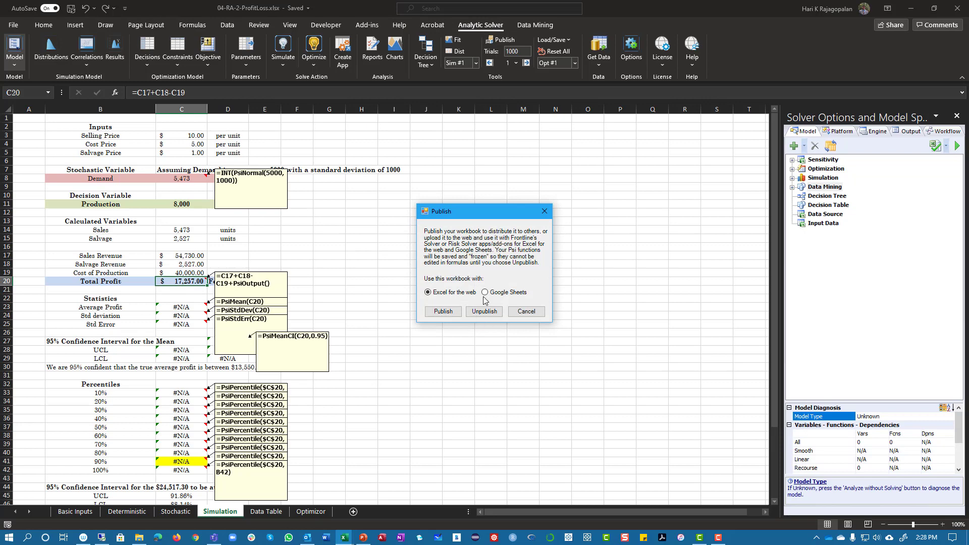
pyautogui.click(485, 311)
pyautogui.click(384, 279)
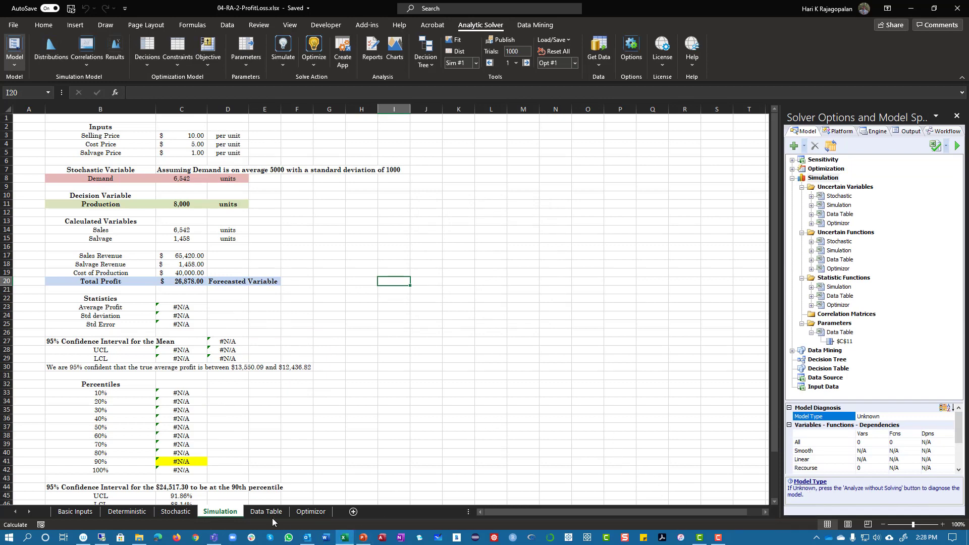
pyautogui.scroll(-5, 347, 409)
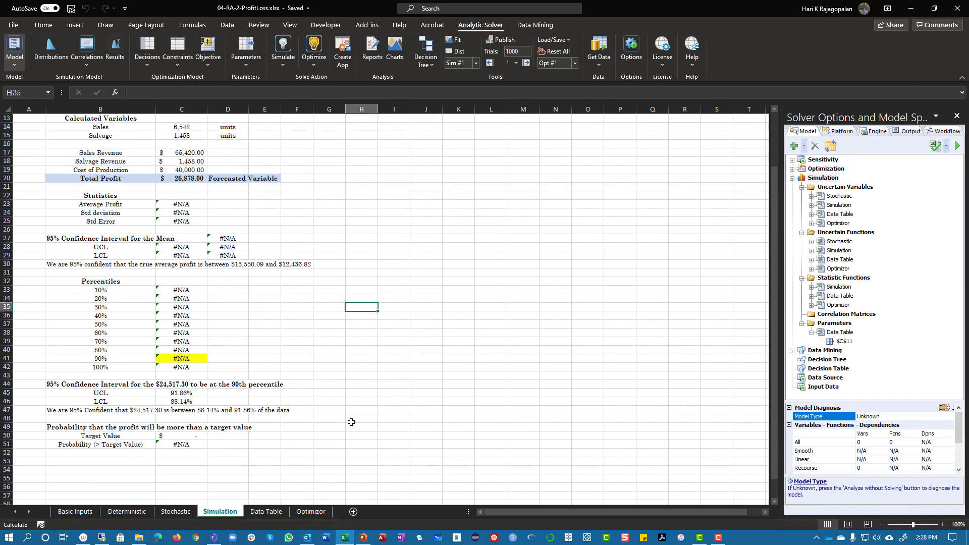
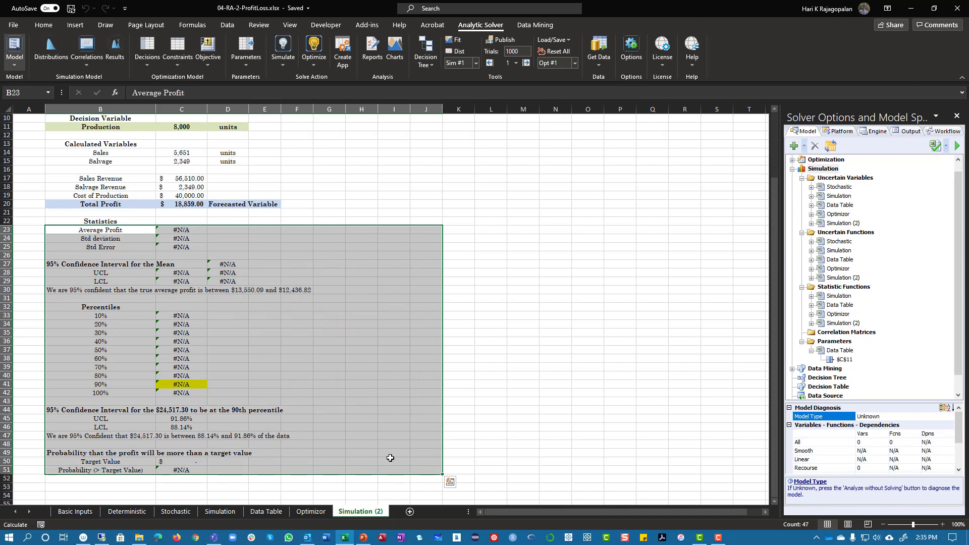
# Step: Clear the statistics block B23:J51 on Simulation (2) and set Production in C11 to =PsiSimParam({4000,5000,6000,7000,8000})
pyautogui.scroll(3, 346, 272)
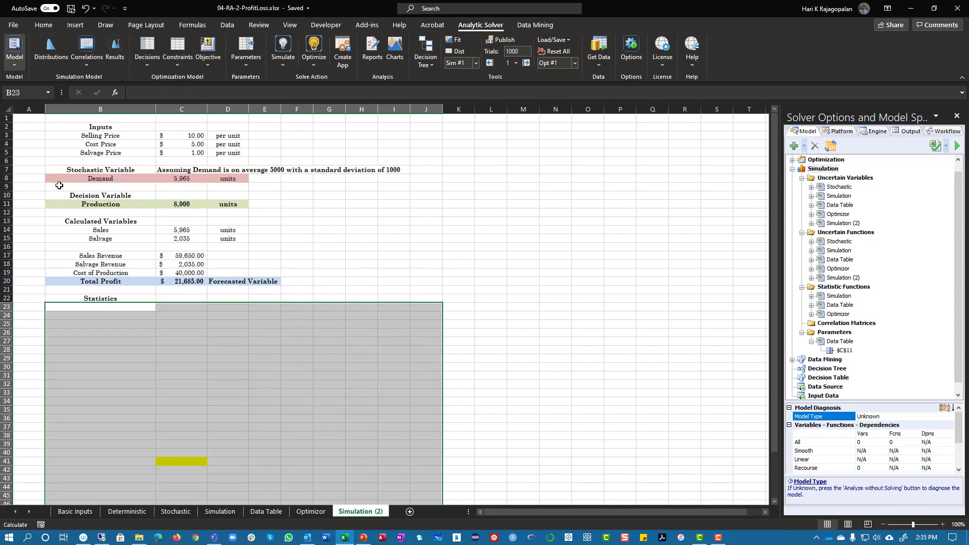
pyautogui.click(133, 204)
pyautogui.click(190, 203)
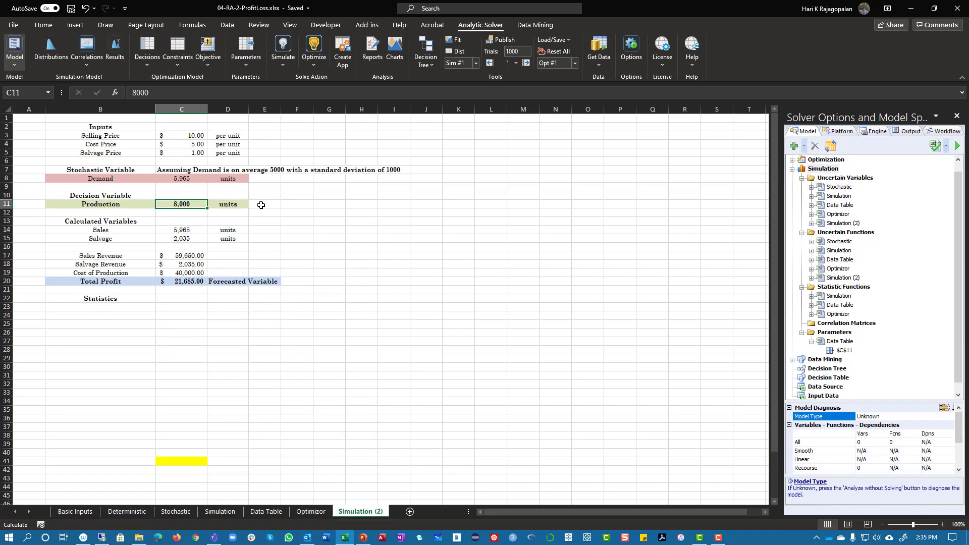
pyautogui.write('=psisim')
pyautogui.press('Down')
pyautogui.press('Down')
pyautogui.press('Tab')
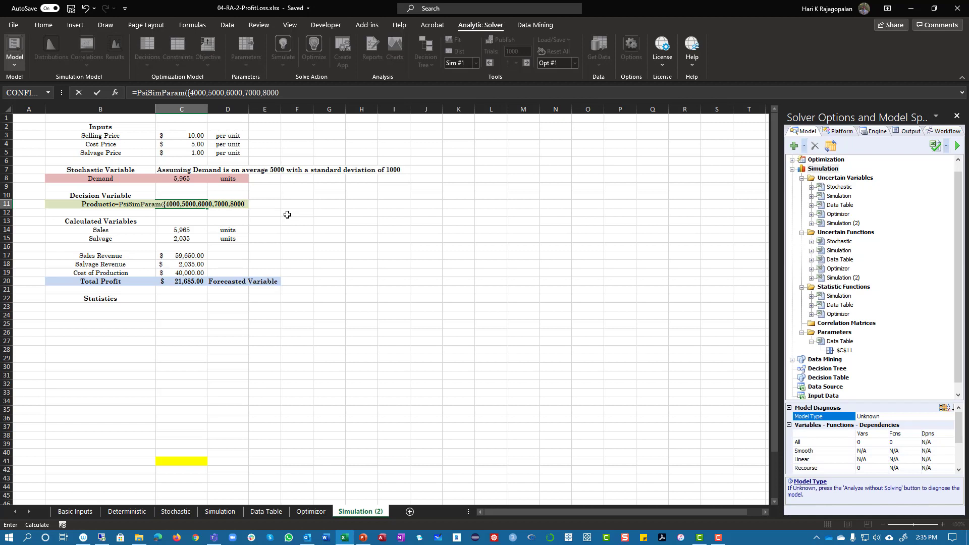
pyautogui.press('Return')
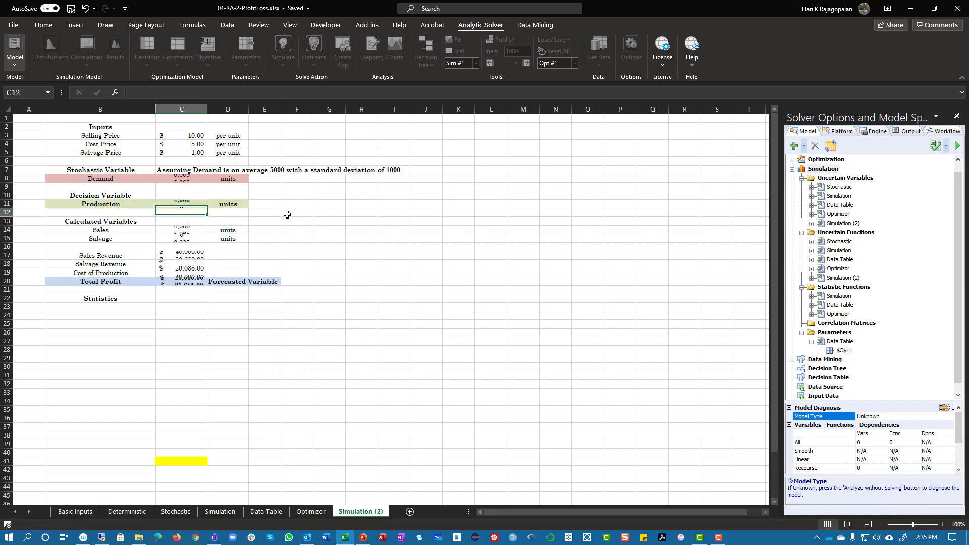
pyautogui.click(197, 204)
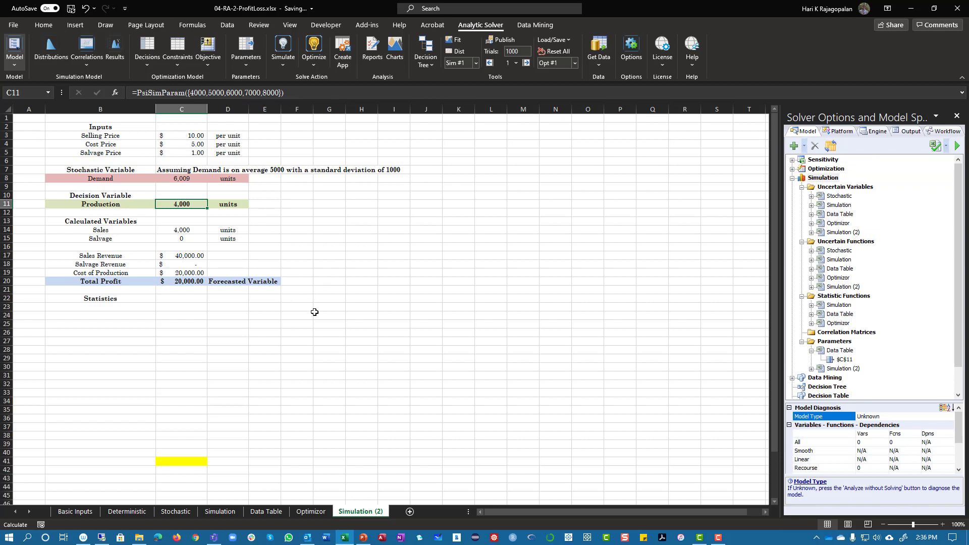
# Step: Set the number of simulations to run to 5 in the Analytic Solver options
pyautogui.click(631, 48)
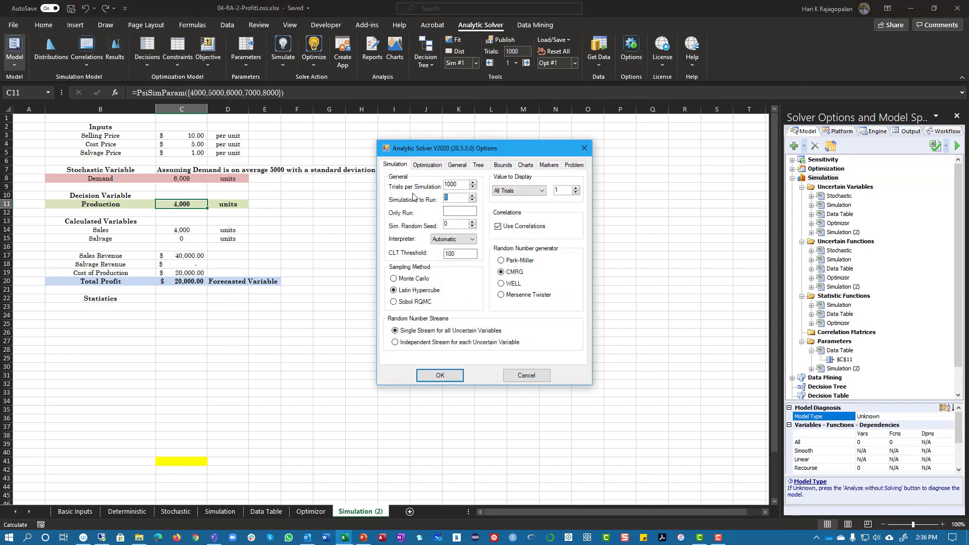
pyautogui.write('5')
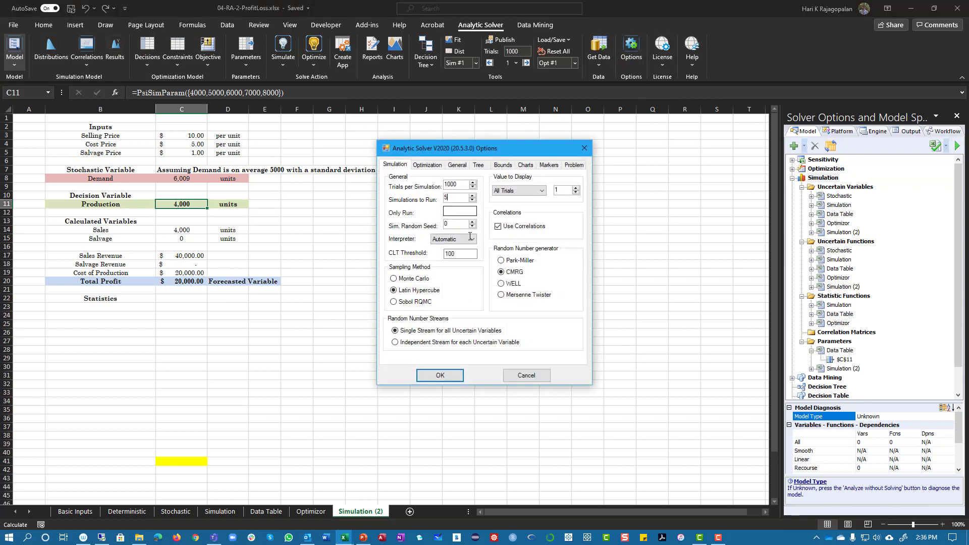
pyautogui.click(440, 375)
# Step: Copy the Simulation and Decision Variable columns, B23:C28, from the Data Table sheet to B23 on Simulation (2)
pyautogui.click(108, 308)
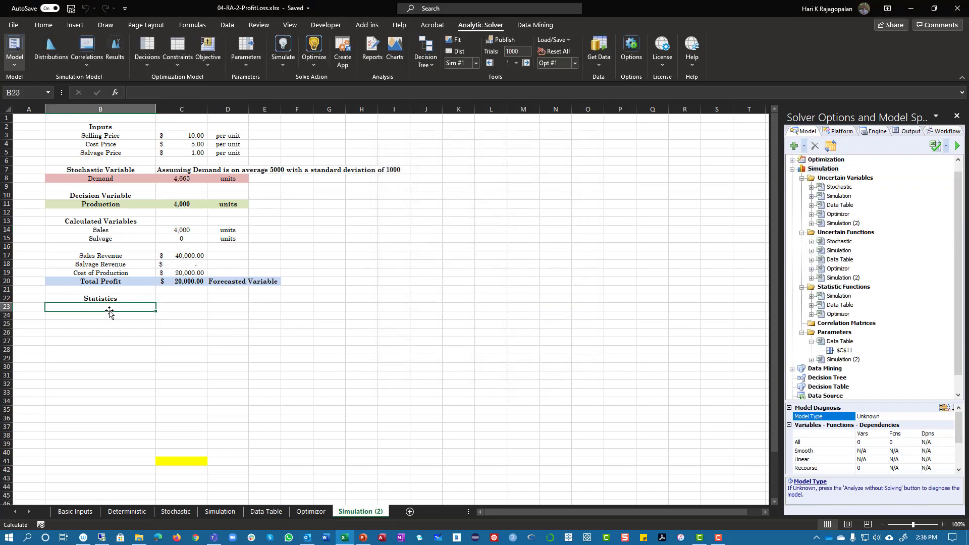
pyautogui.click(312, 512)
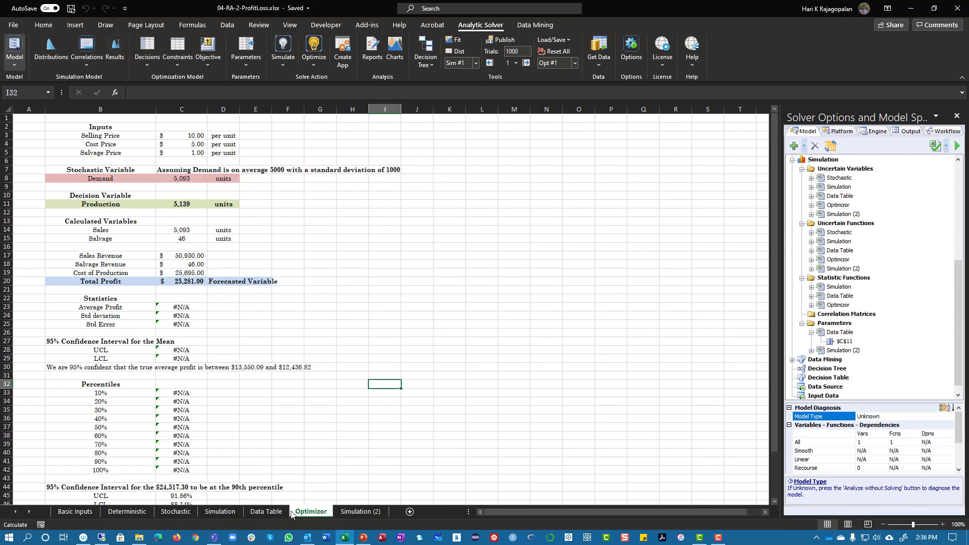
pyautogui.click(265, 512)
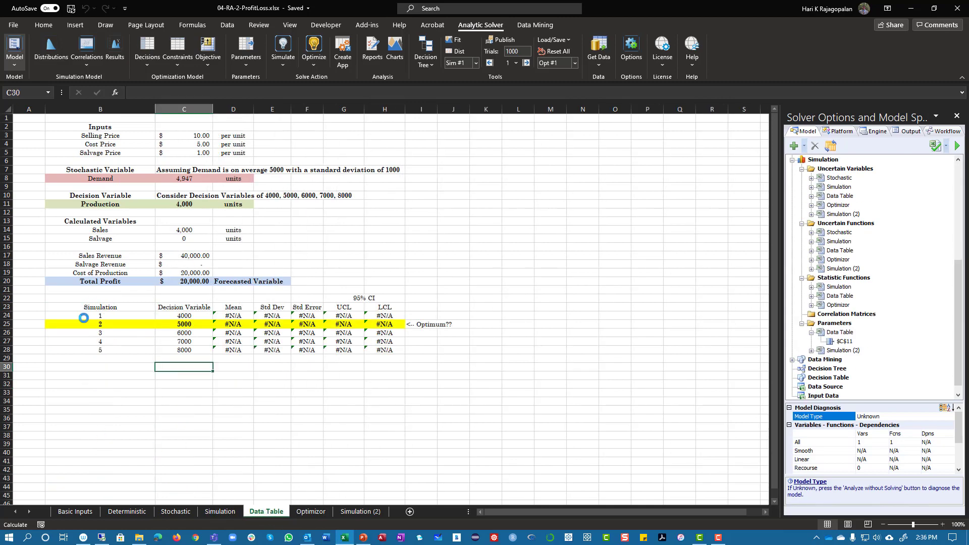
pyautogui.click(110, 315)
pyautogui.moveTo(111, 307); pyautogui.dragTo(185, 350)
pyautogui.rightClick(187, 304)
pyautogui.click(212, 232)
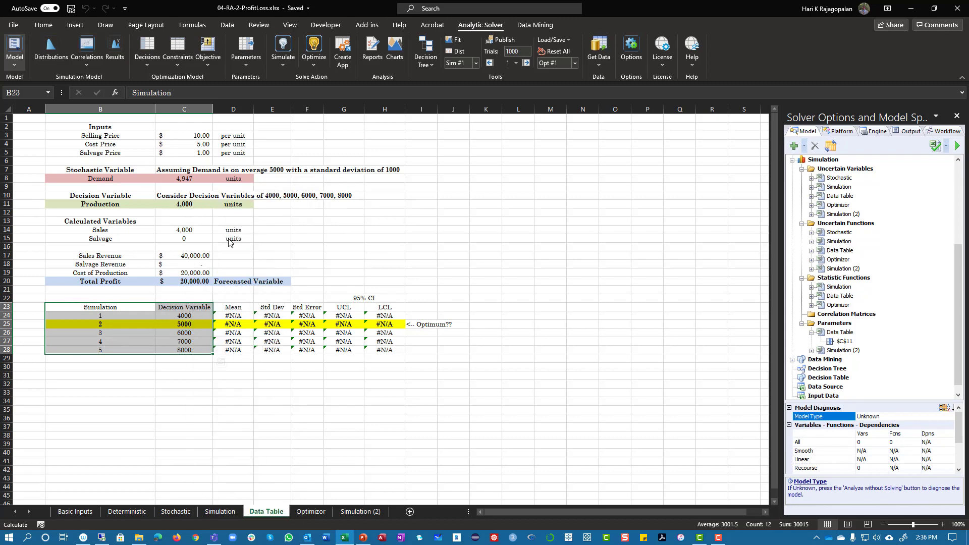
pyautogui.click(361, 511)
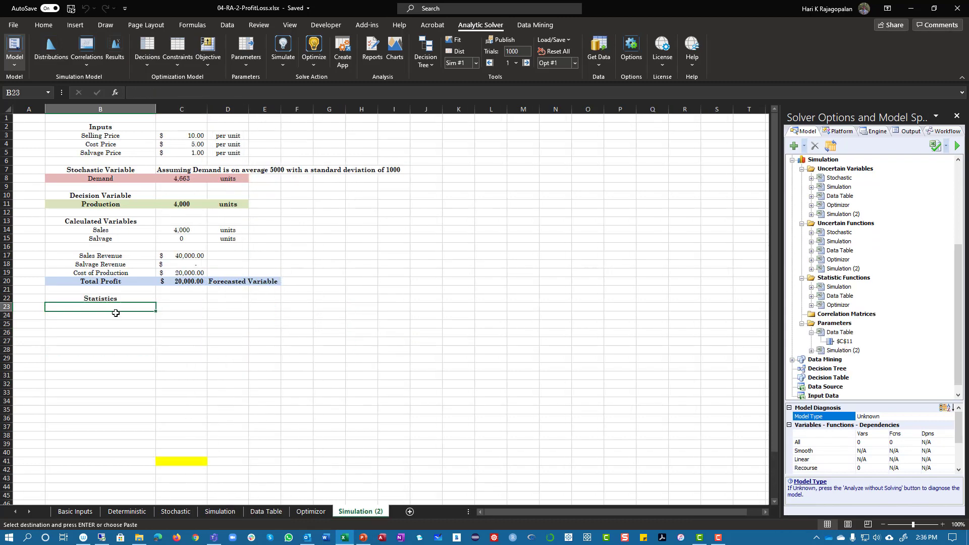
pyautogui.rightClick(115, 313)
pyautogui.click(143, 64)
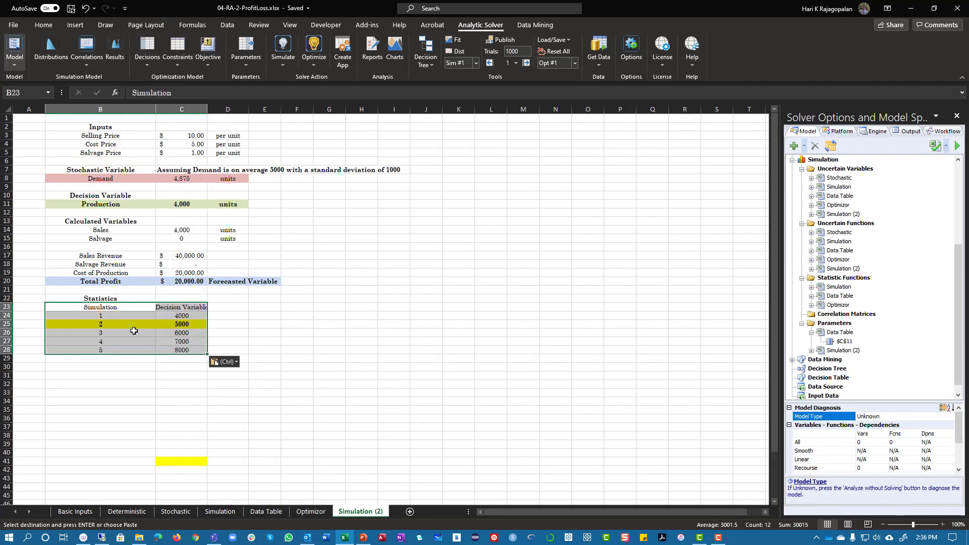
pyautogui.click(90, 311)
pyautogui.moveTo(99, 316); pyautogui.dragTo(169, 344)
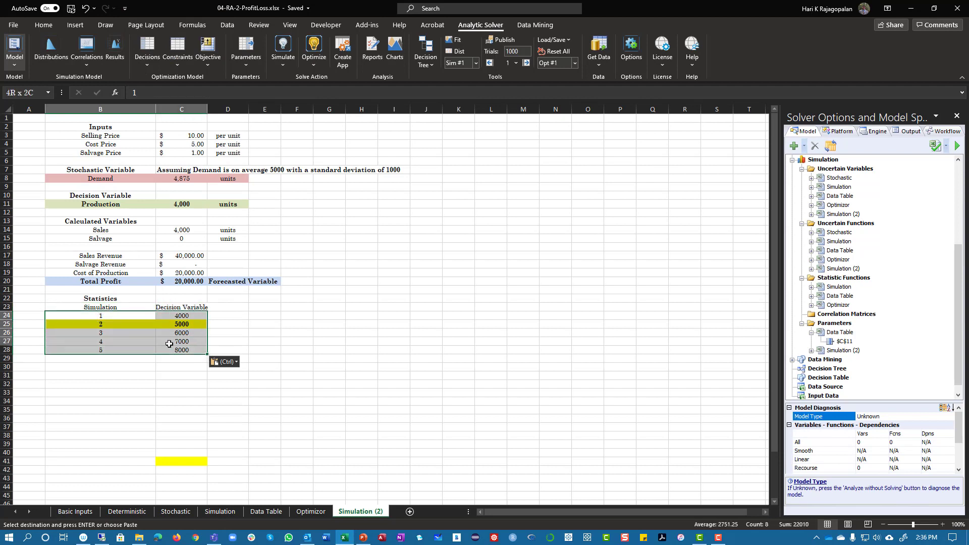
# Step: Add the heading Mean in D23 and start a PsiMean formula in D24 that refers to Total Profit in C20
pyautogui.click(240, 306)
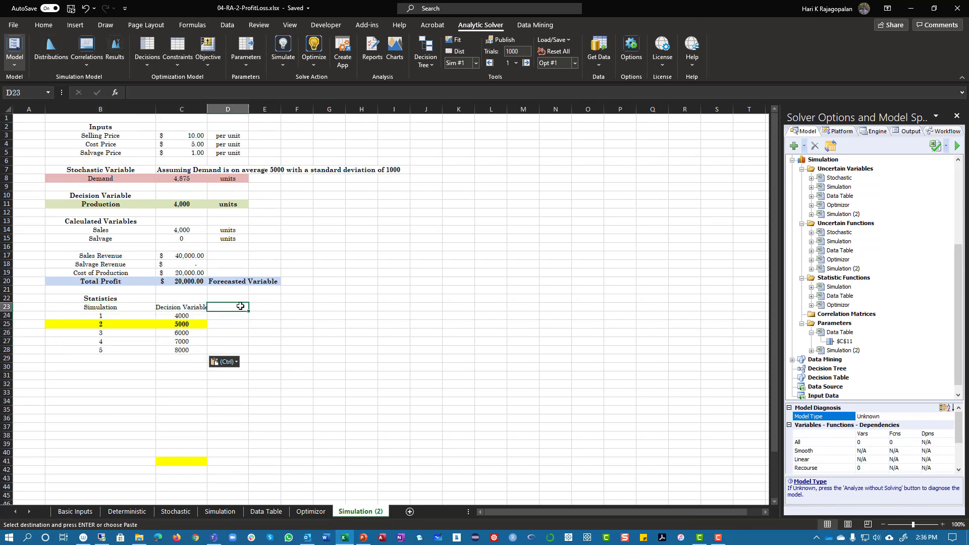
pyautogui.write('Mean')
pyautogui.press('Return')
pyautogui.write('=psimean')
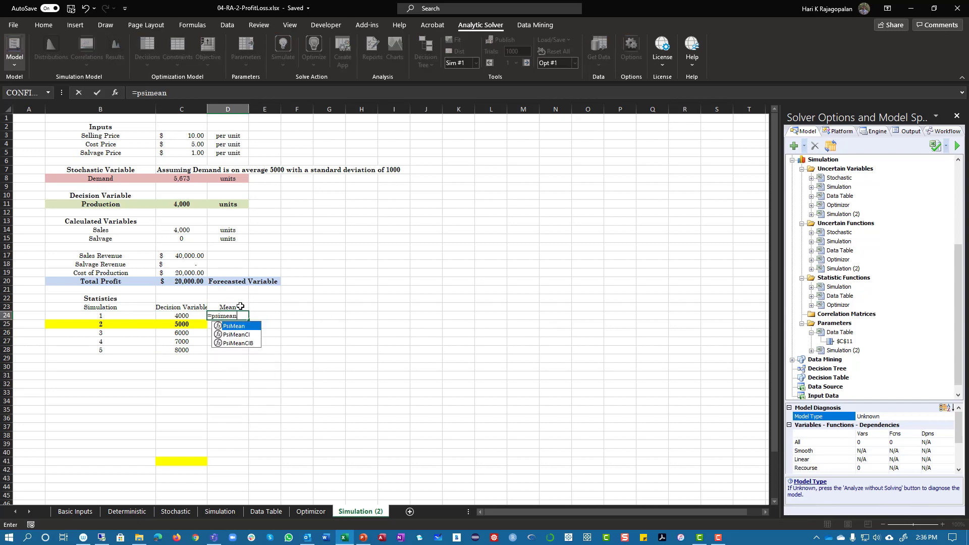
pyautogui.press('Tab')
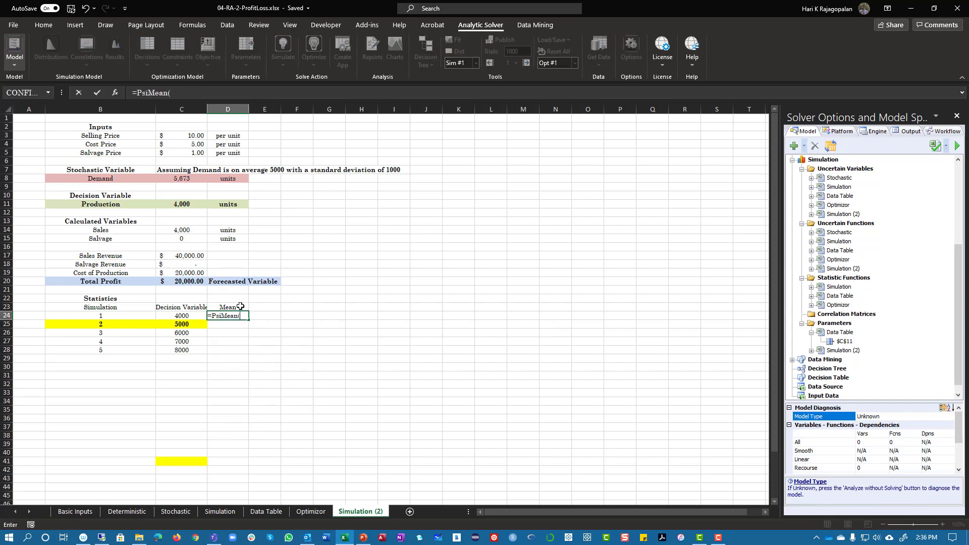
pyautogui.click(193, 282)
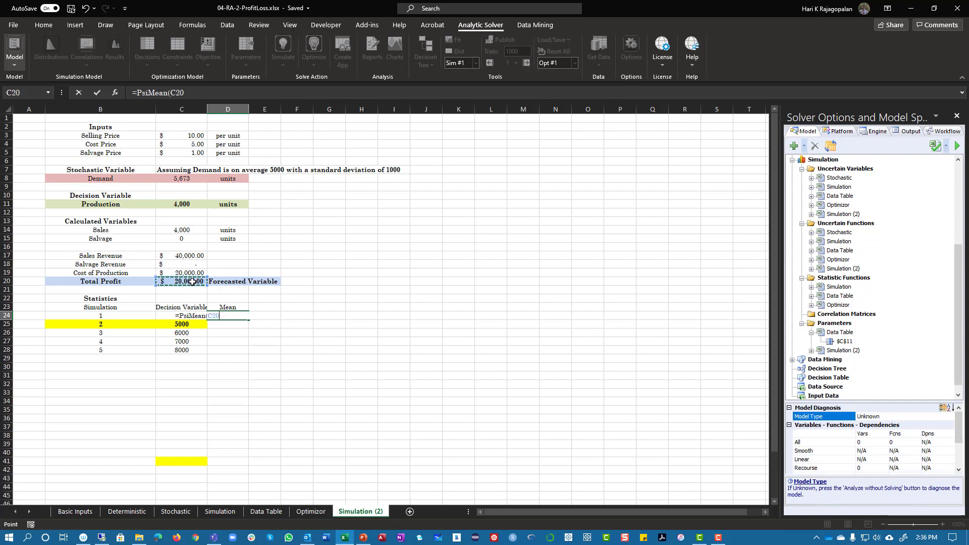
# Step: Complete D24 as =PsiMean($C$20,B24), with an absolute Total Profit reference and B24 as the simulation argument
pyautogui.click(115, 93)
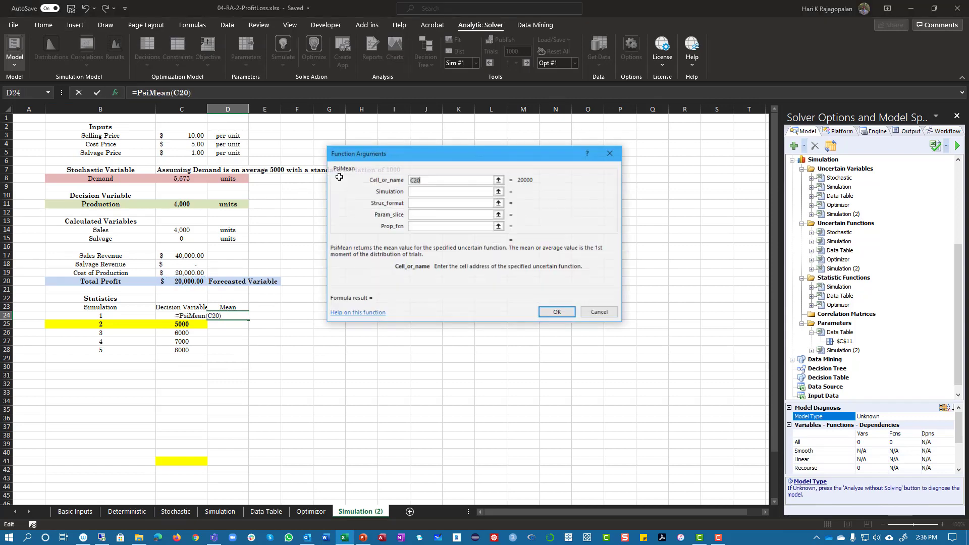
pyautogui.click(424, 191)
pyautogui.moveTo(426, 180); pyautogui.dragTo(371, 177)
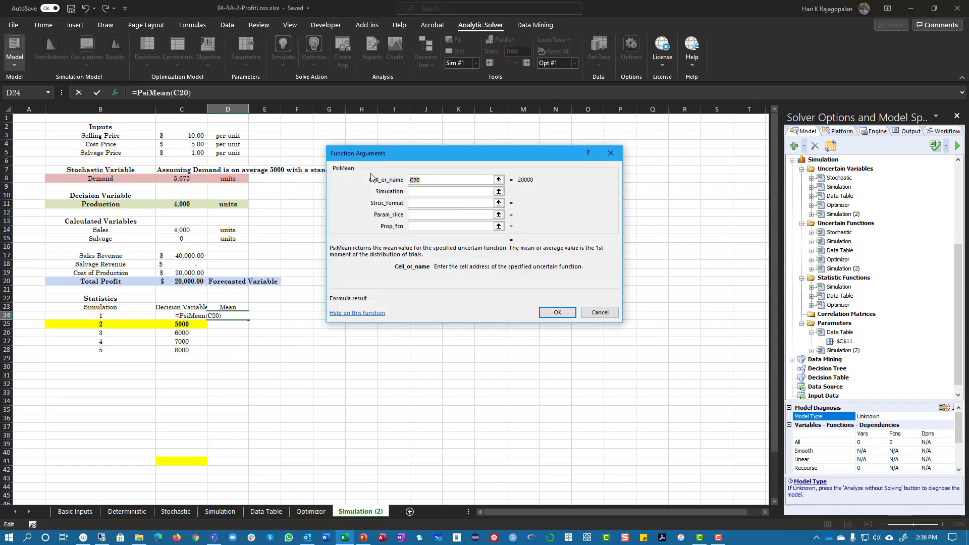
pyautogui.press('F4')
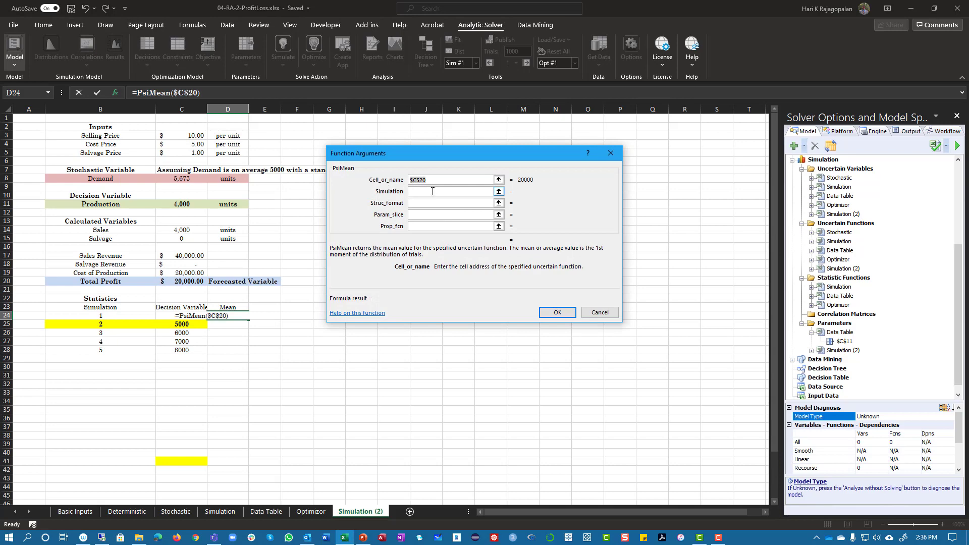
pyautogui.click(432, 191)
pyautogui.click(102, 316)
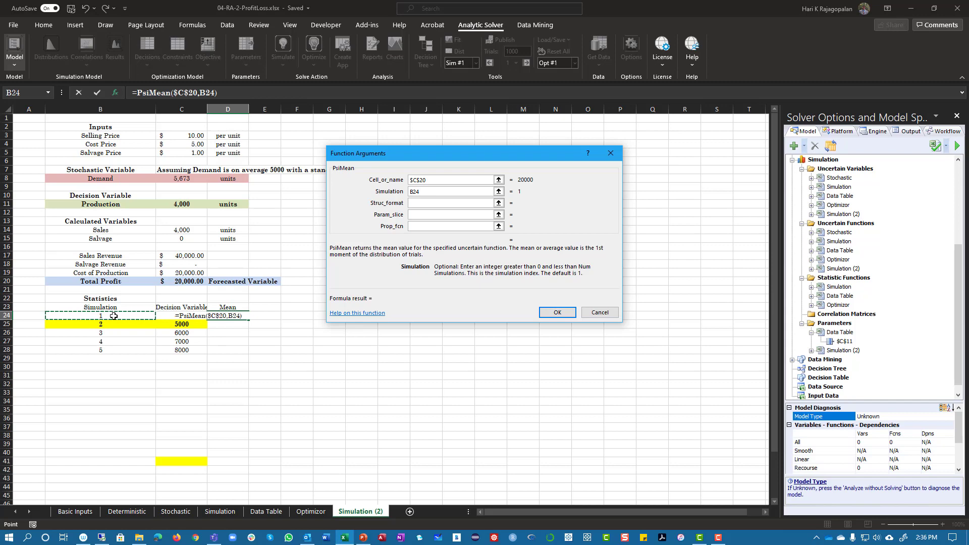
pyautogui.press('Return')
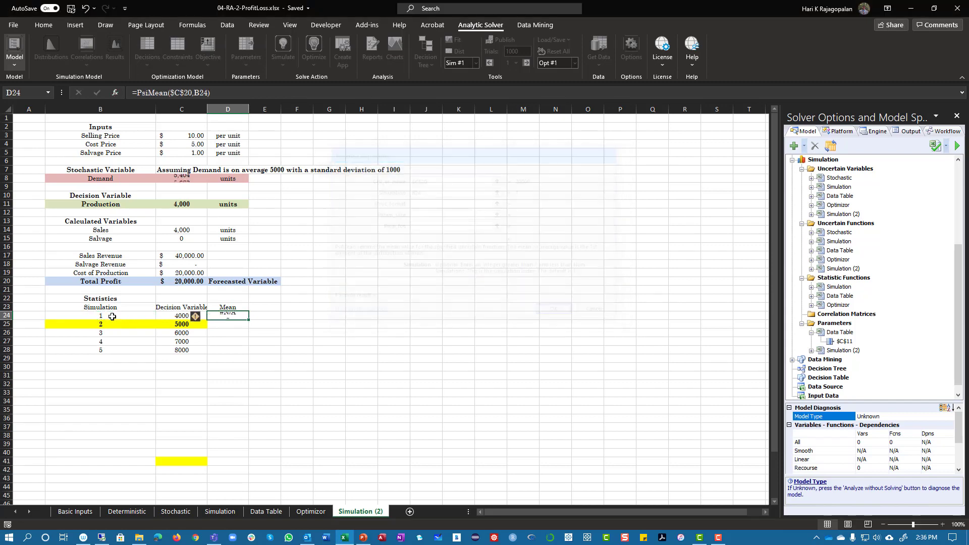
# Step: Fill the PsiMean formula from D24 down to D28 and check the copied formulas
pyautogui.moveTo(249, 320); pyautogui.dragTo(249, 354)
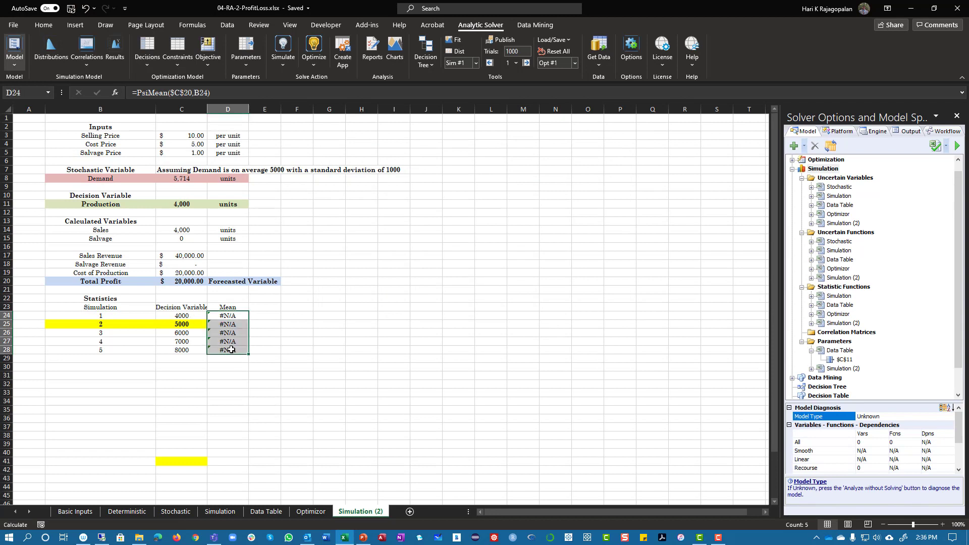
pyautogui.click(231, 350)
pyautogui.click(229, 314)
pyautogui.click(231, 323)
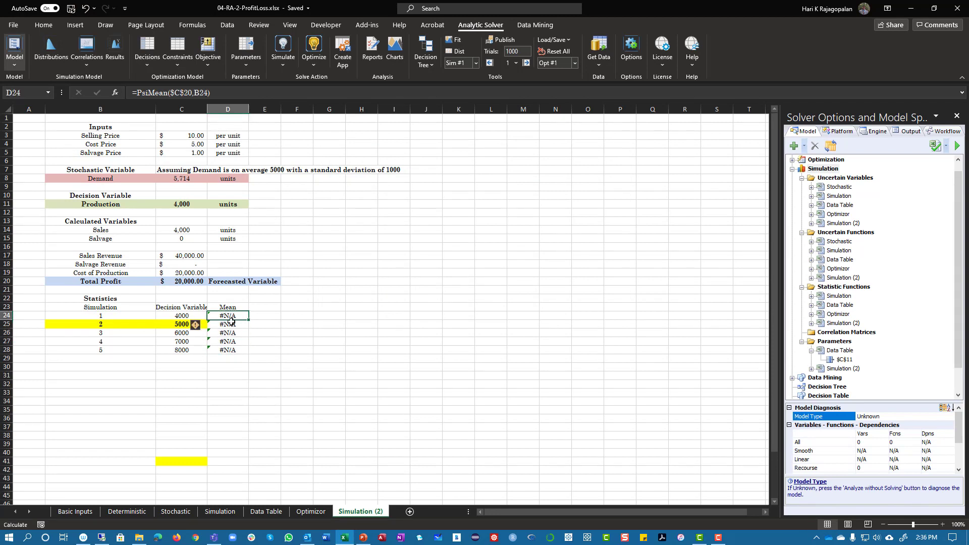
pyautogui.click(228, 340)
pyautogui.click(231, 348)
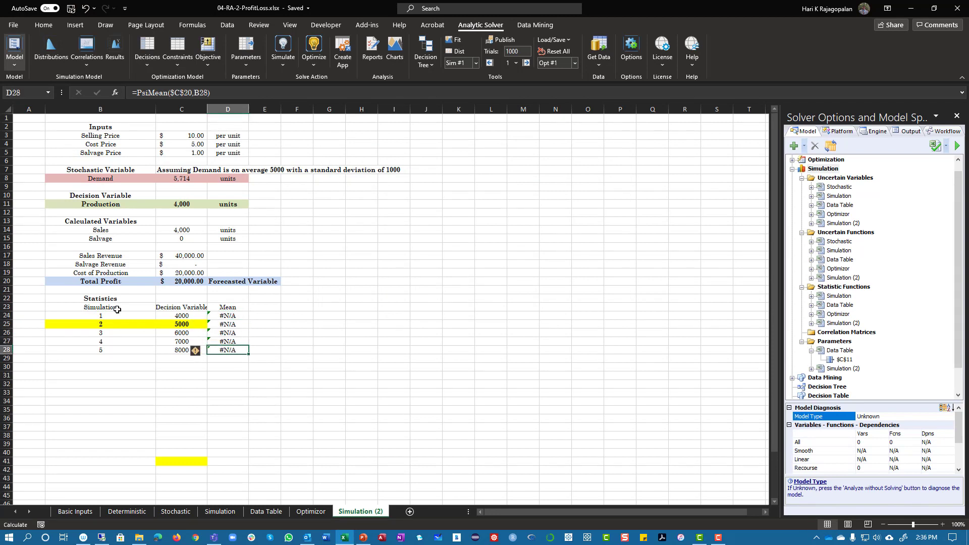
# Step: Check the Analytic Solver options and add the heading Std Dev in E23 on Simulation (2)
pyautogui.click(634, 51)
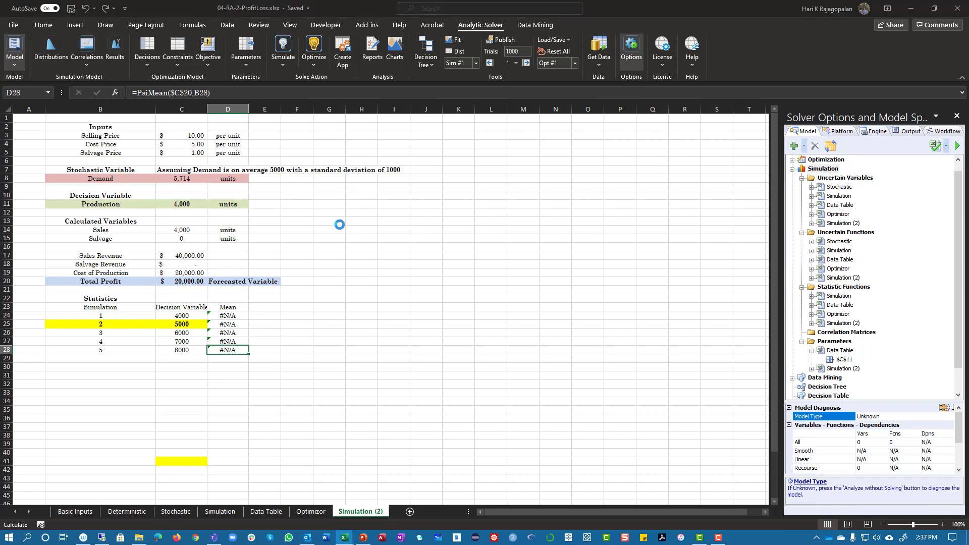
pyautogui.click(527, 376)
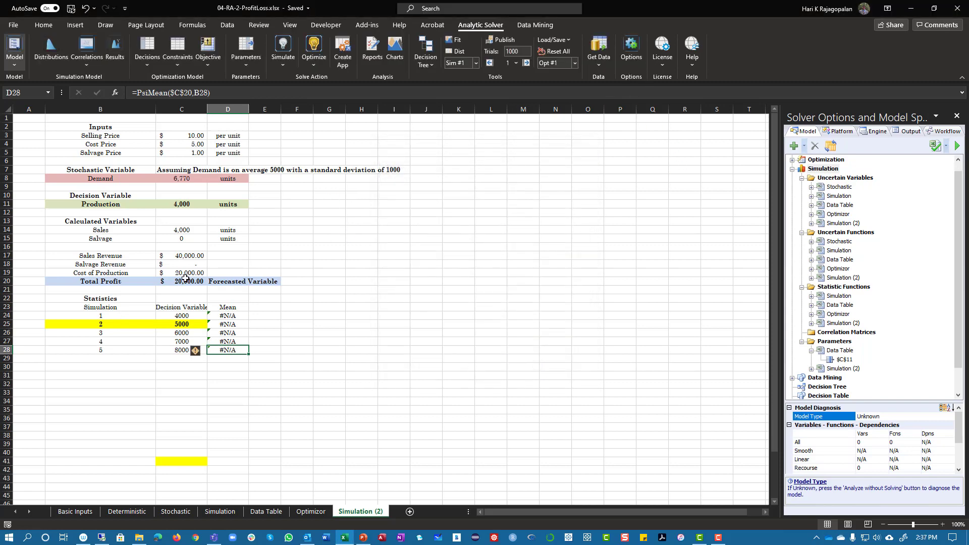
pyautogui.click(268, 308)
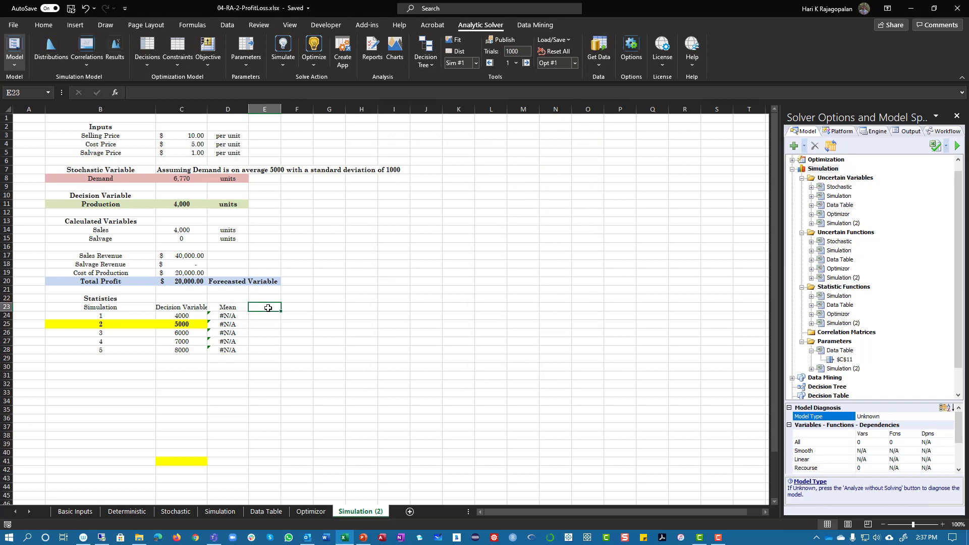
pyautogui.write('Std Dev')
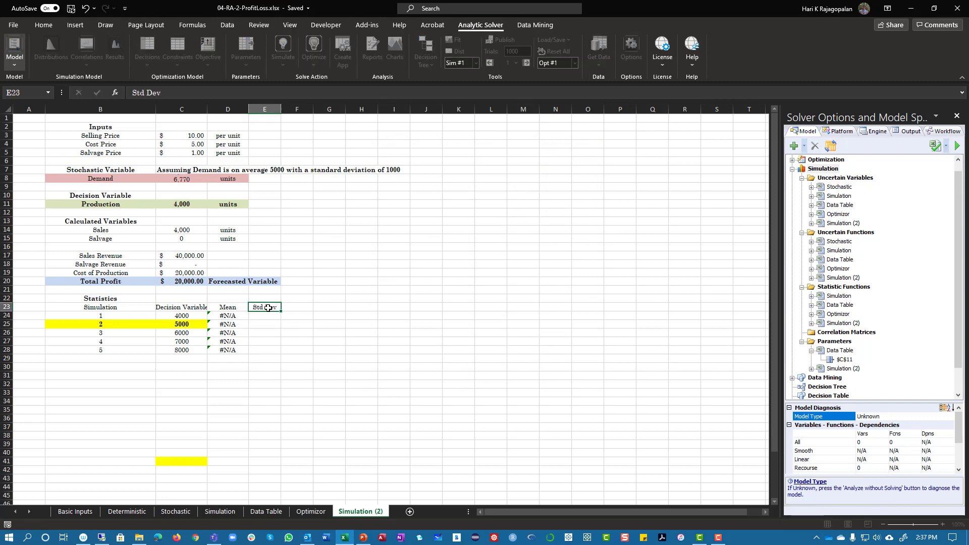
pyautogui.press('Return')
# Step: Enter =PsiStdDev($C$20,B24) in E24, with an absolute Total Profit reference, and fill it down to E28
pyautogui.write('=')
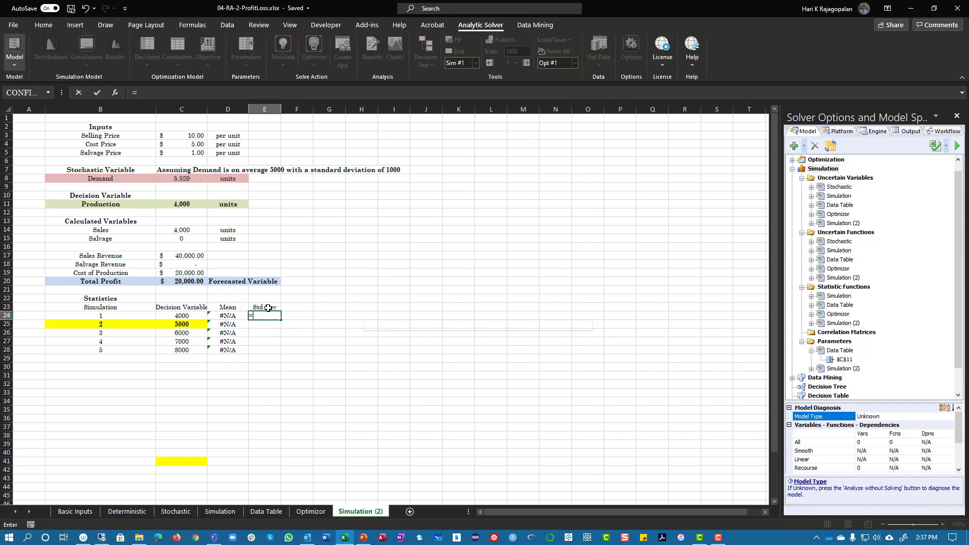
pyautogui.write('psistd')
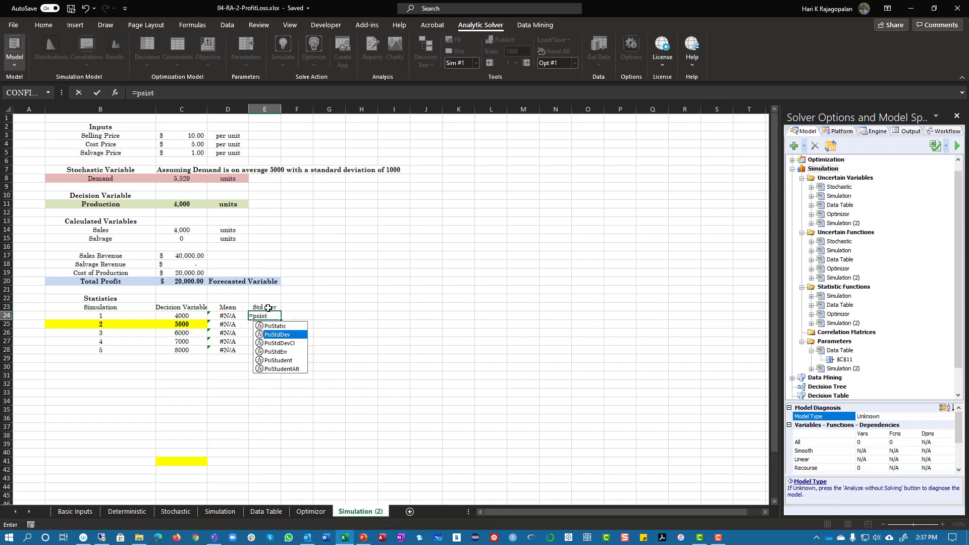
pyautogui.press('Tab')
pyautogui.click(197, 284)
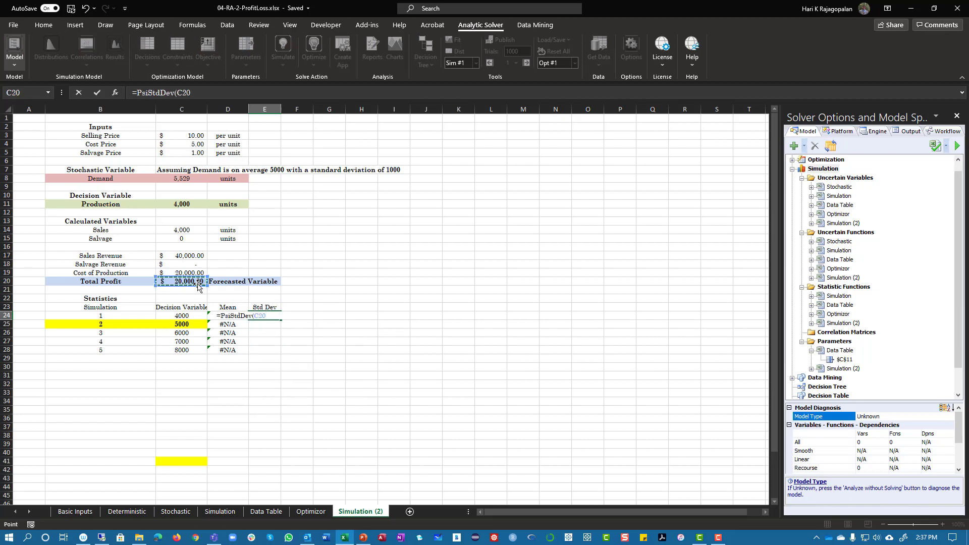
pyautogui.press('F4')
pyautogui.write(',')
pyautogui.click(102, 317)
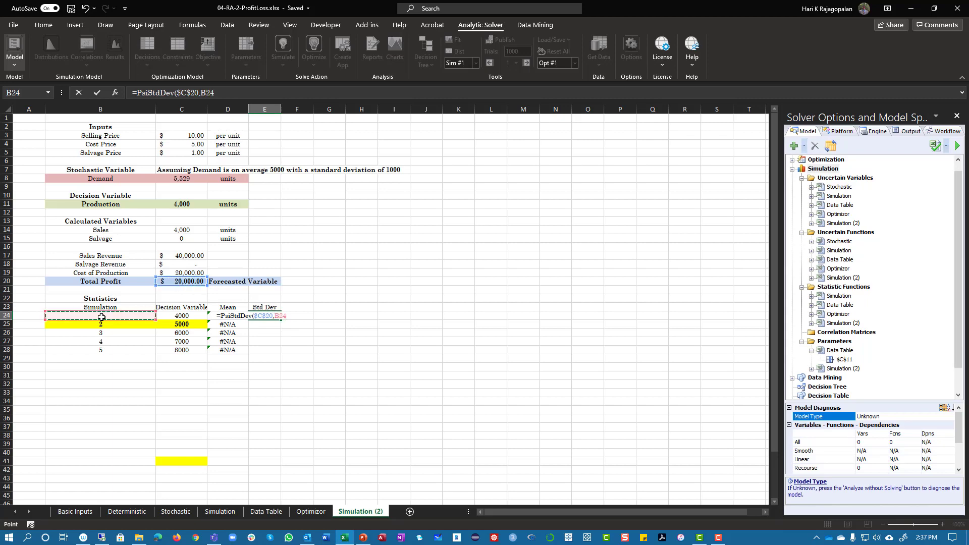
pyautogui.press('Return')
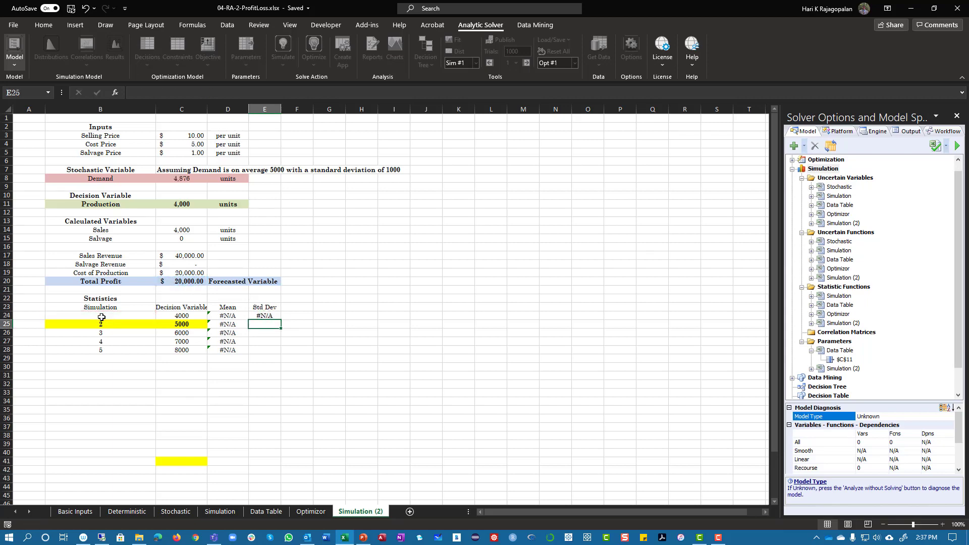
pyautogui.click(264, 316)
pyautogui.moveTo(281, 320); pyautogui.dragTo(283, 360)
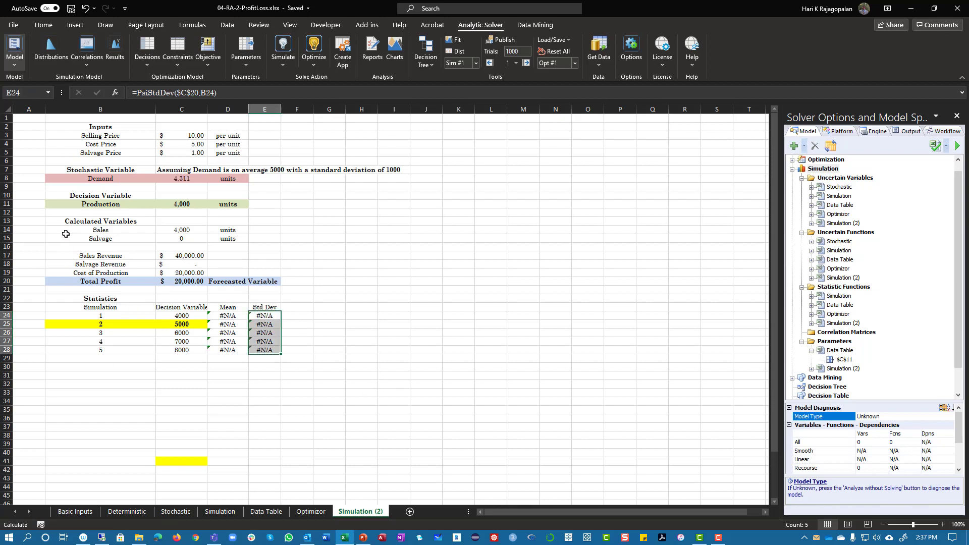
# Step: Review the Demand, Production, Mean and Std Dev formulas on Simulation (2), comparing them with the statistics on the Simulation sheet
pyautogui.click(177, 179)
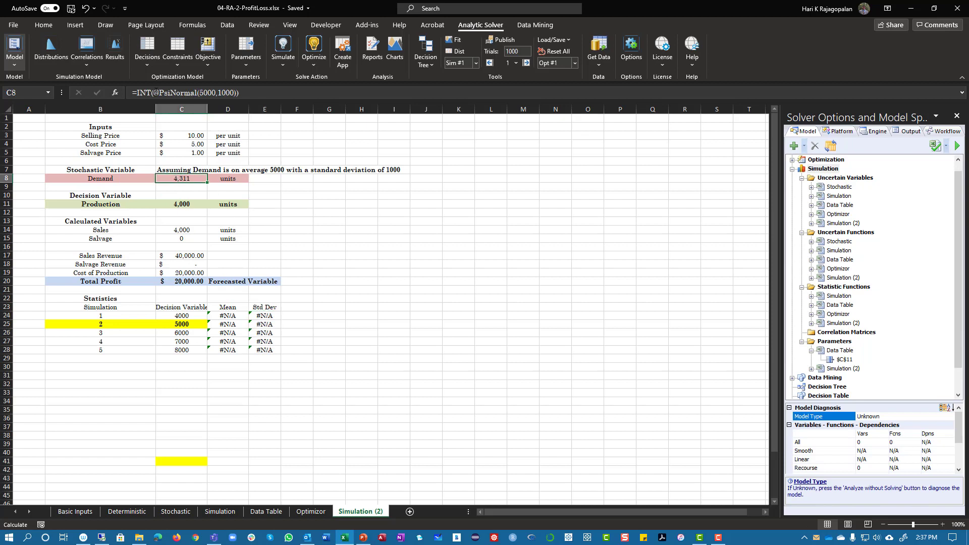
pyautogui.click(182, 202)
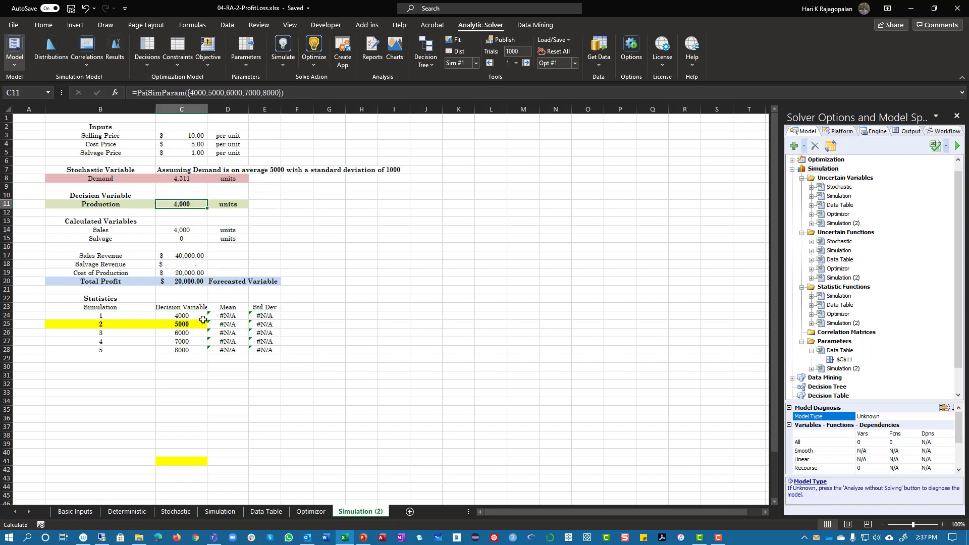
pyautogui.click(222, 317)
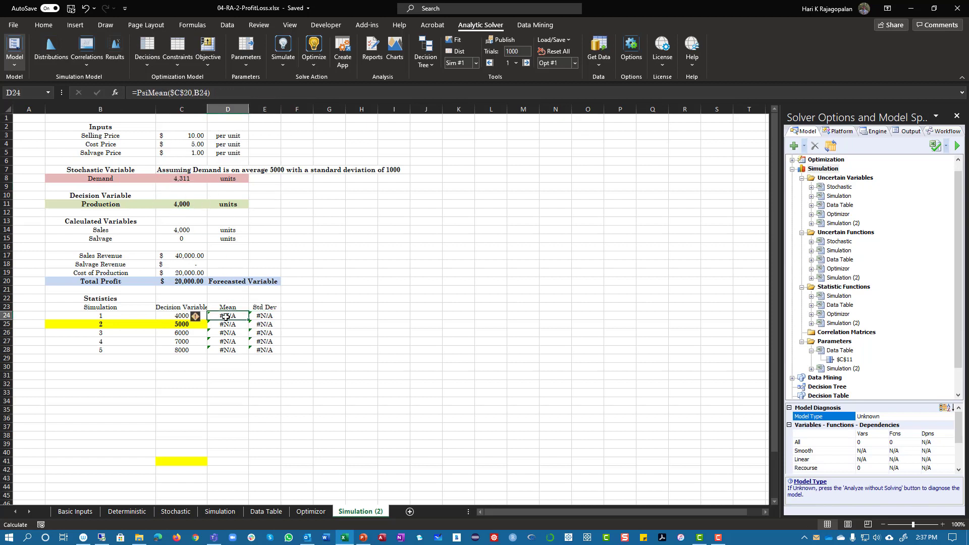
pyautogui.click(220, 511)
pyautogui.click(182, 316)
pyautogui.click(185, 281)
pyautogui.click(182, 230)
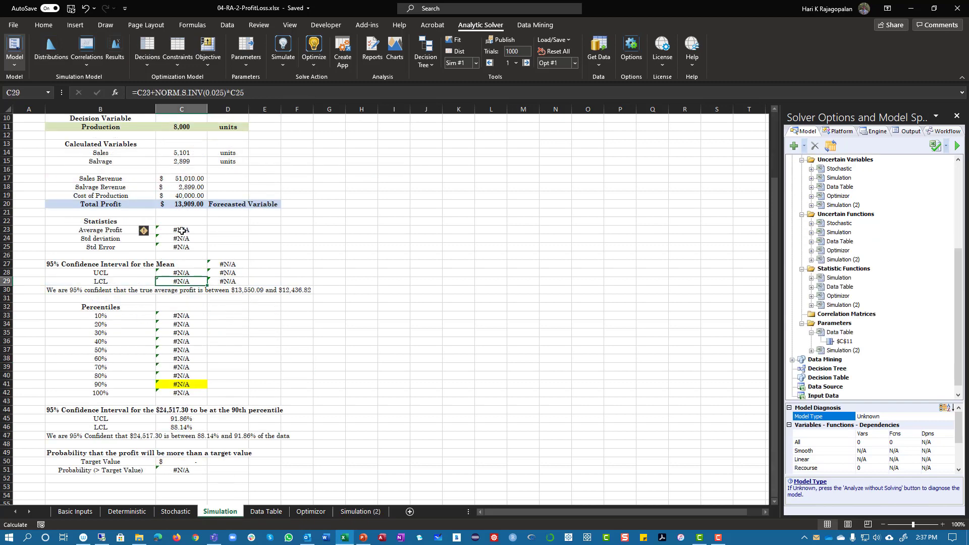
pyautogui.click(362, 511)
pyautogui.click(262, 315)
pyautogui.click(262, 343)
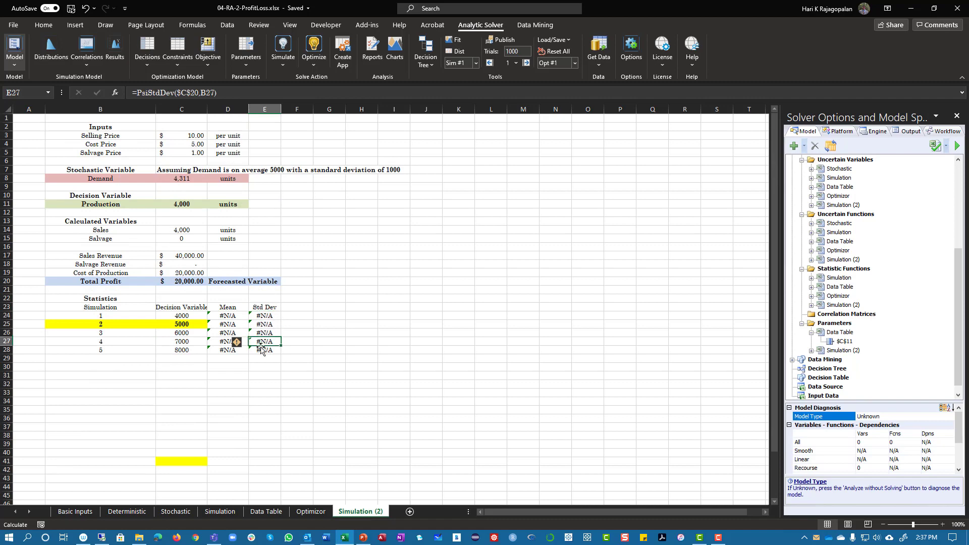
pyautogui.click(268, 375)
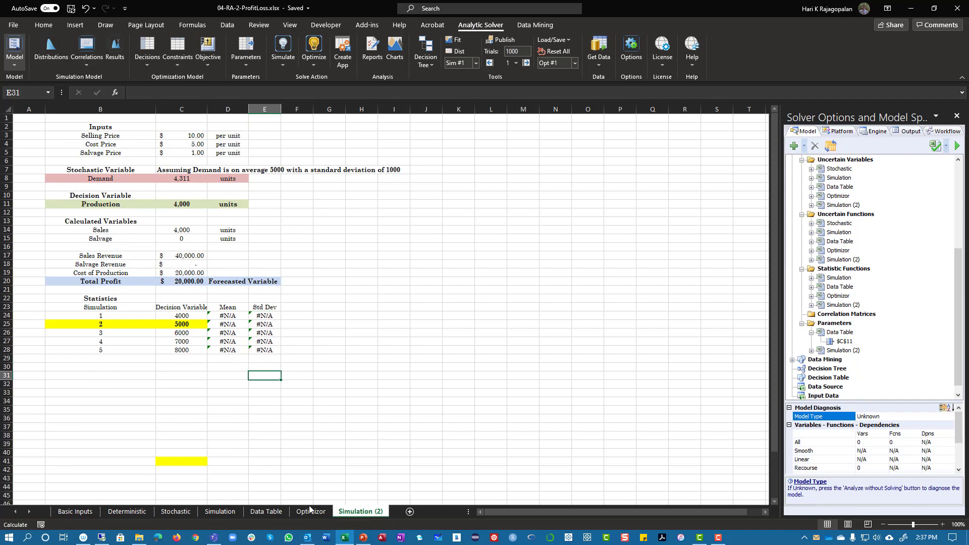
# Step: Examine the Data Table sheet's column headings from Decision Variable to LCL and the statistic formulas in D24:H24
pyautogui.click(266, 511)
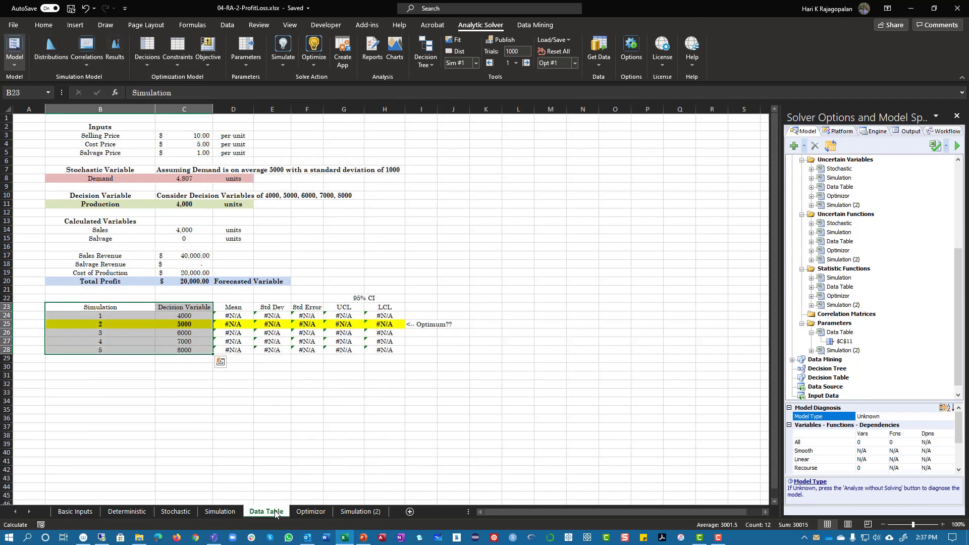
pyautogui.click(179, 306)
pyautogui.click(231, 306)
pyautogui.click(264, 306)
pyautogui.click(313, 307)
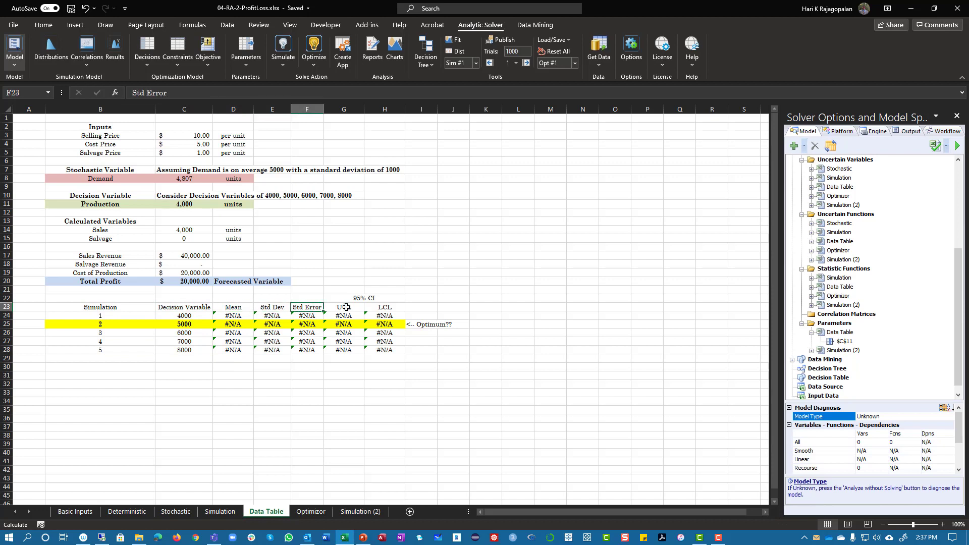
pyautogui.moveTo(346, 307); pyautogui.dragTo(404, 307)
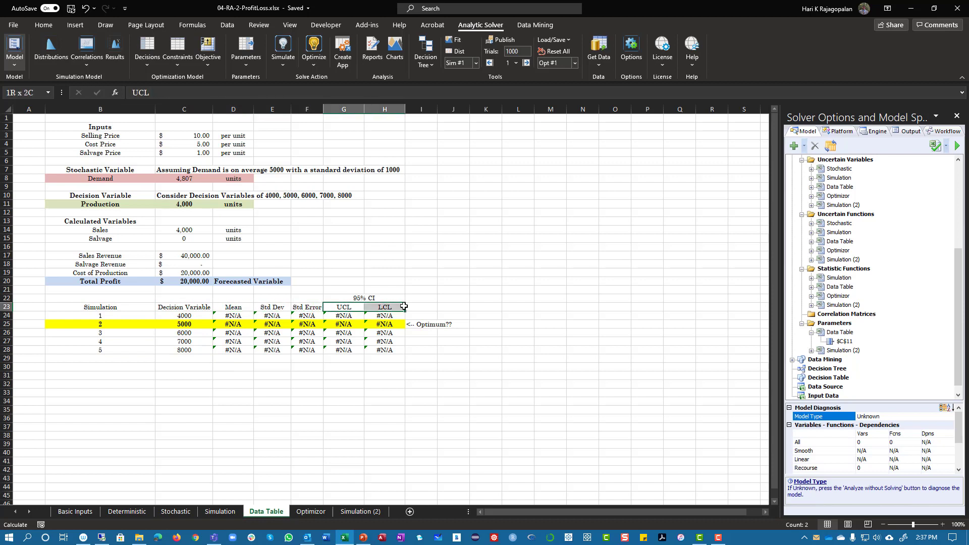
pyautogui.click(233, 316)
pyautogui.click(283, 316)
pyautogui.click(314, 316)
pyautogui.click(333, 316)
pyautogui.click(391, 316)
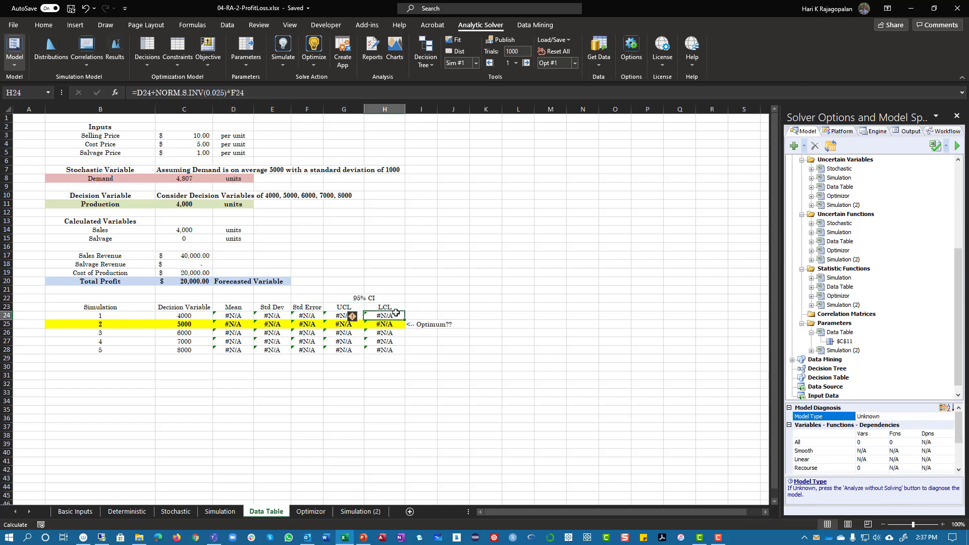
pyautogui.click(244, 317)
pyautogui.click(201, 93)
pyautogui.press('Escape')
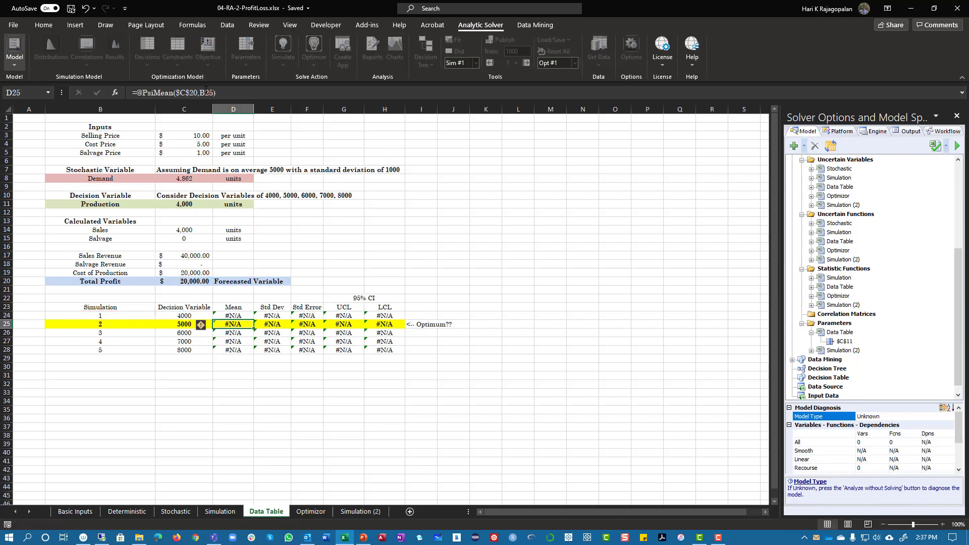
# Step: Delete the Simulation (2) sheet and return to the Data Table sheet
pyautogui.click(361, 511)
pyautogui.rightClick(366, 511)
pyautogui.click(391, 388)
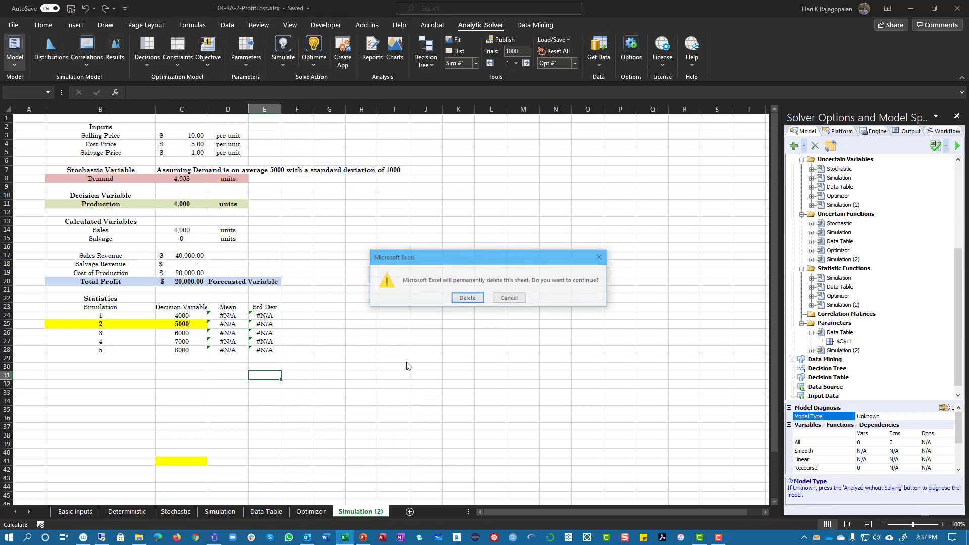
pyautogui.press('Return')
pyautogui.click(264, 511)
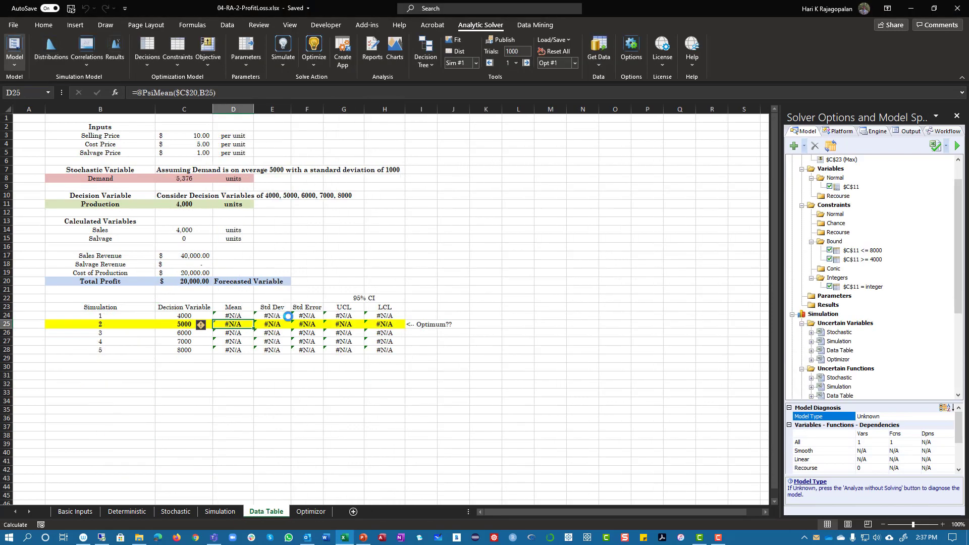
# Step: Check the solver options, run the simulation for the Data Table sheet, and discard the resulting chart window without saving it
pyautogui.click(629, 51)
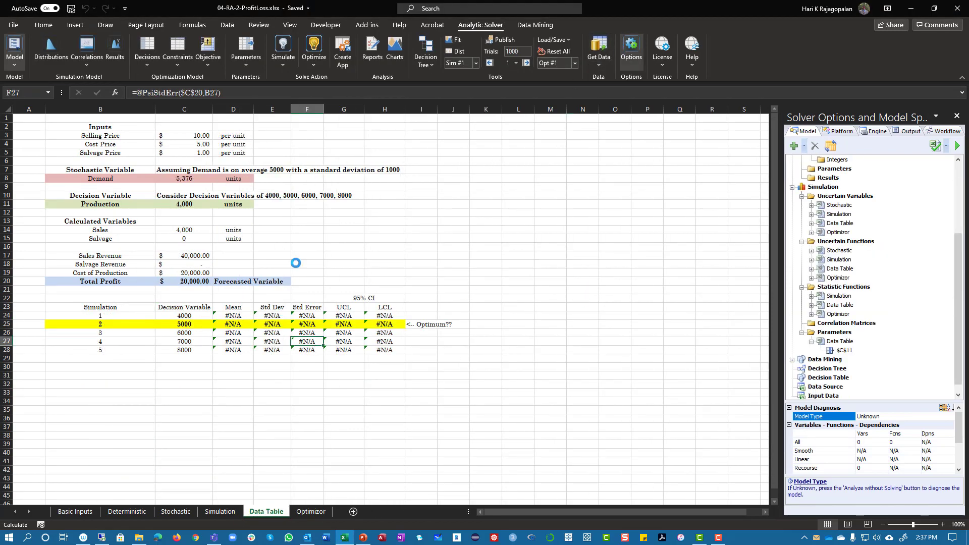
pyautogui.click(453, 378)
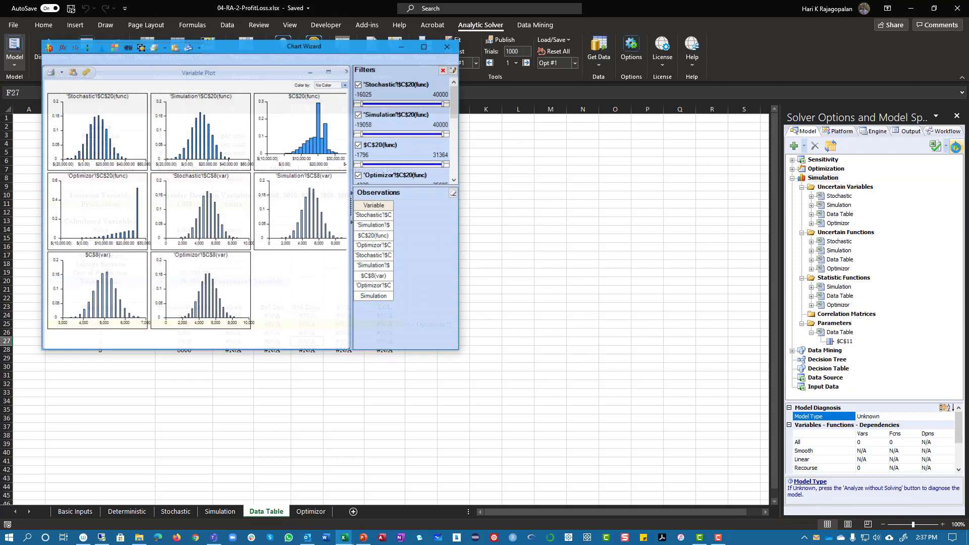
pyautogui.moveTo(249, 53); pyautogui.dragTo(387, 117)
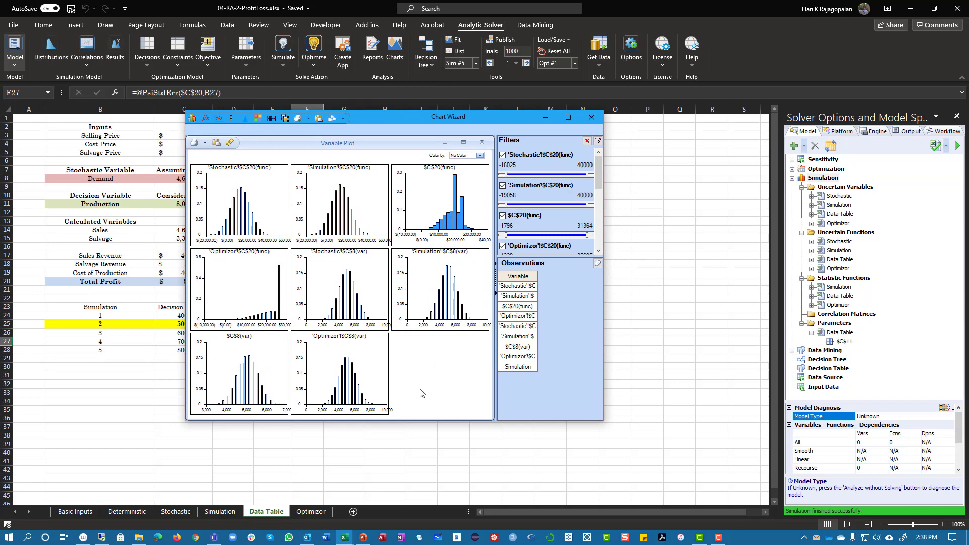
pyautogui.click(584, 116)
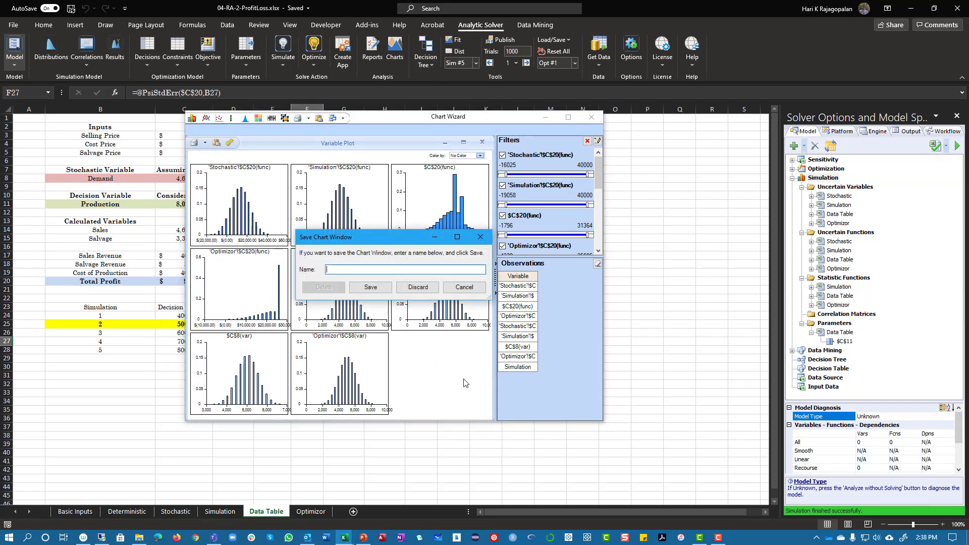
pyautogui.click(411, 288)
pyautogui.click(269, 417)
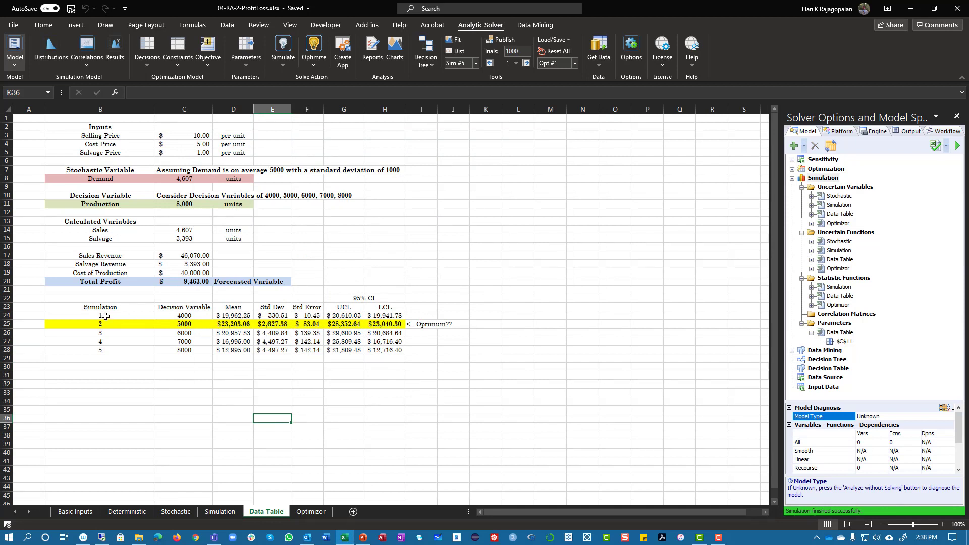
# Step: Compare the mean profits and 95% confidence limits in the data table across the production levels from 4000 to 8000
pyautogui.click(205, 314)
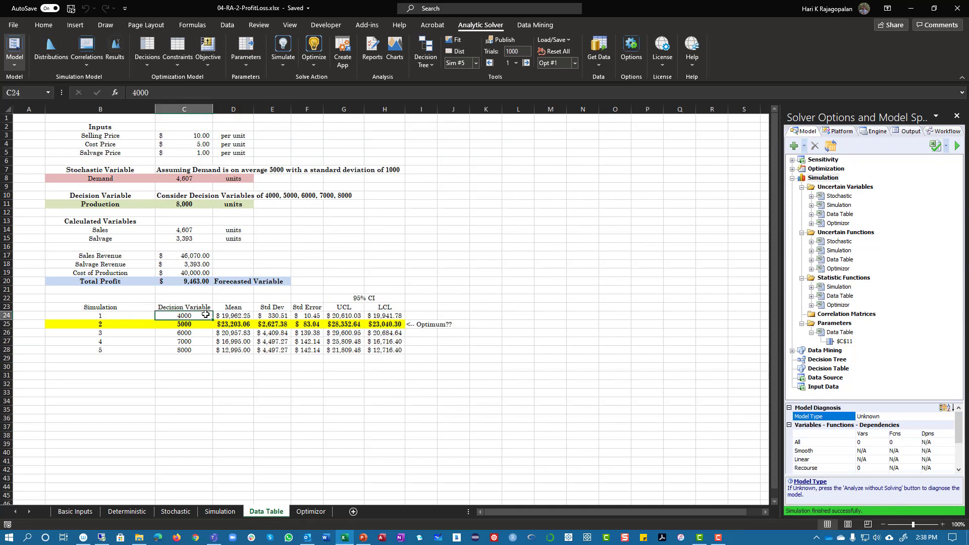
pyautogui.click(239, 316)
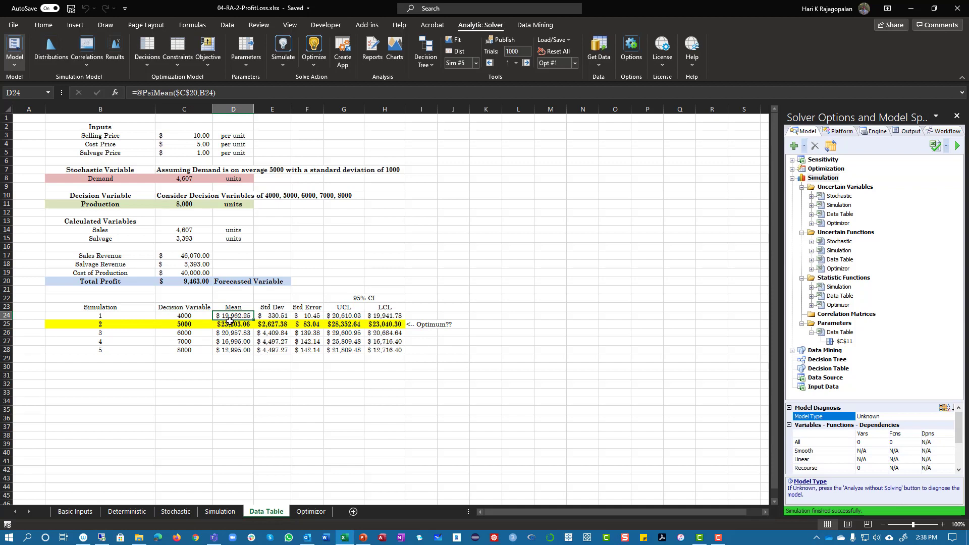
pyautogui.moveTo(346, 316); pyautogui.dragTo(384, 316)
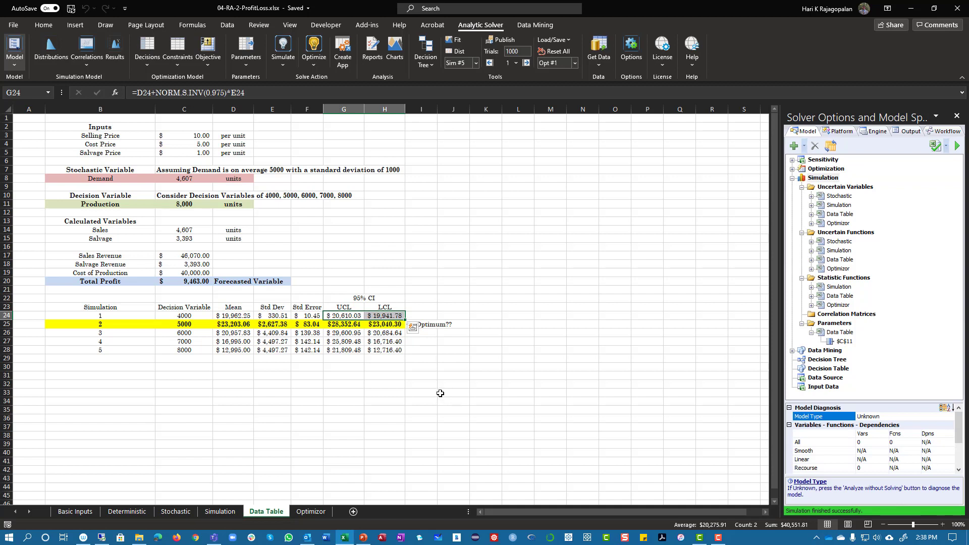
pyautogui.click(188, 323)
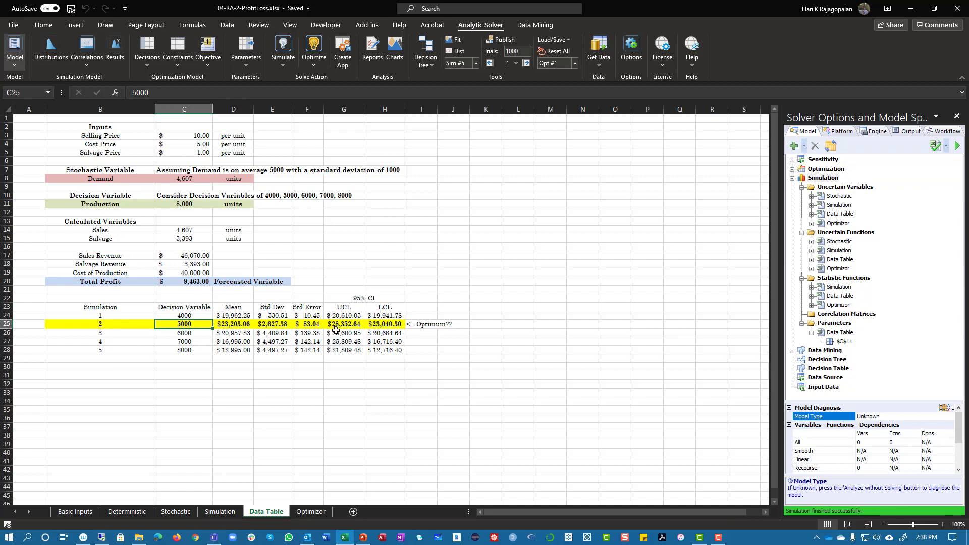
pyautogui.moveTo(336, 325); pyautogui.dragTo(381, 324)
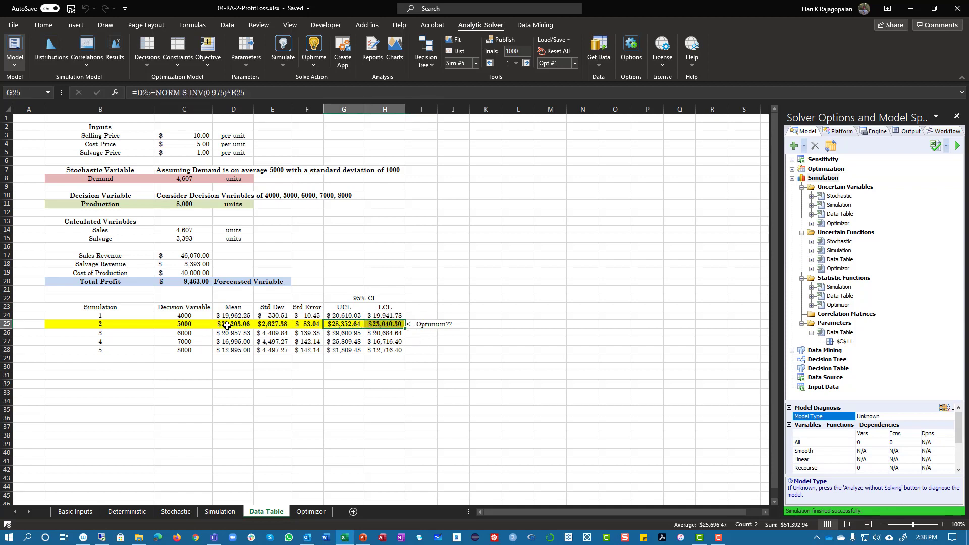
pyautogui.click(227, 325)
pyautogui.click(196, 334)
pyautogui.click(195, 342)
pyautogui.click(195, 352)
pyautogui.moveTo(230, 312); pyautogui.dragTo(232, 347)
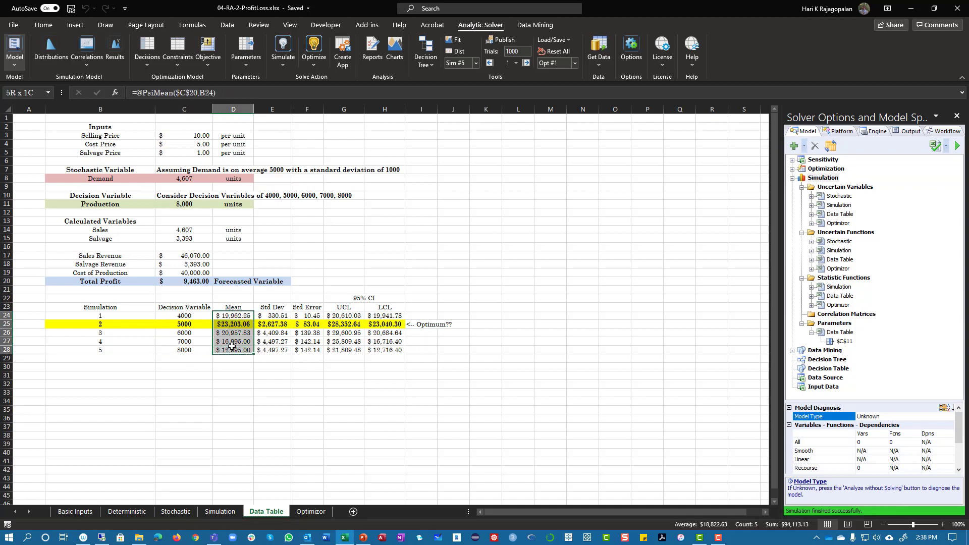
pyautogui.click(233, 326)
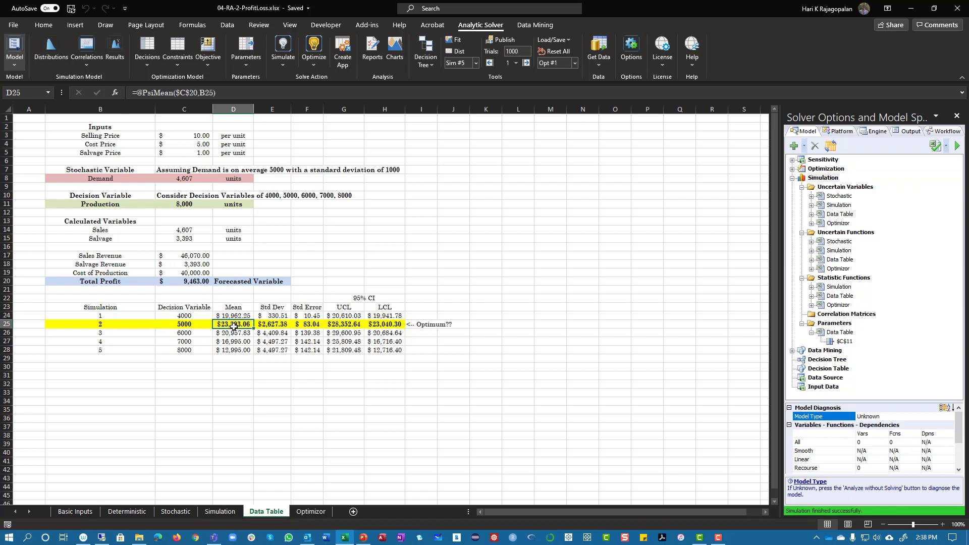
# Step: Examine the data table row for a production of 5000 alongside the production parameter formula in C11
pyautogui.moveTo(192, 323); pyautogui.dragTo(470, 324)
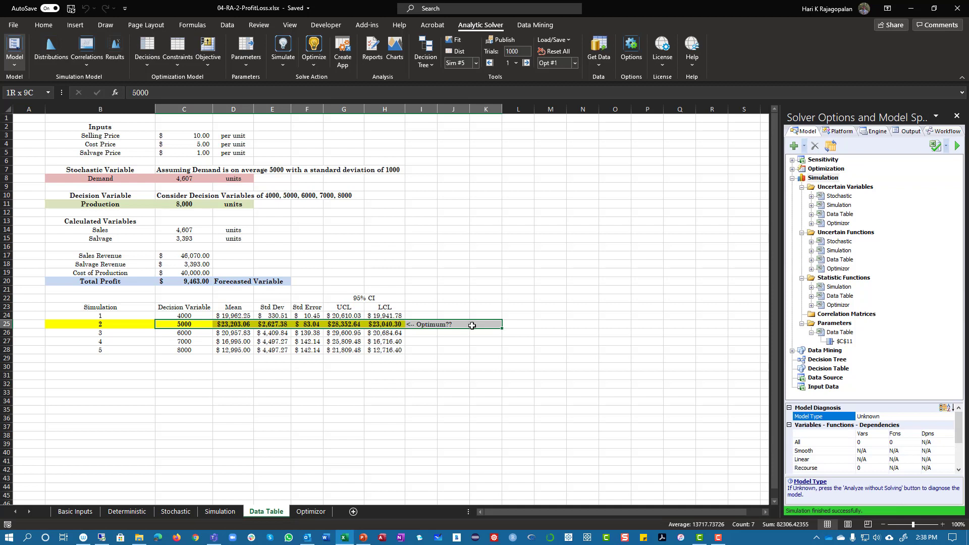
pyautogui.moveTo(472, 325); pyautogui.dragTo(457, 334)
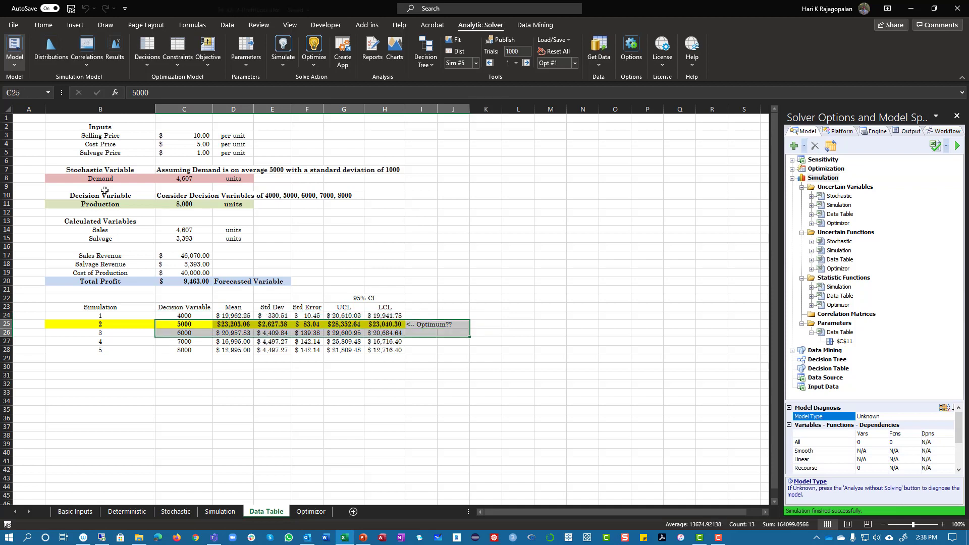
pyautogui.click(183, 208)
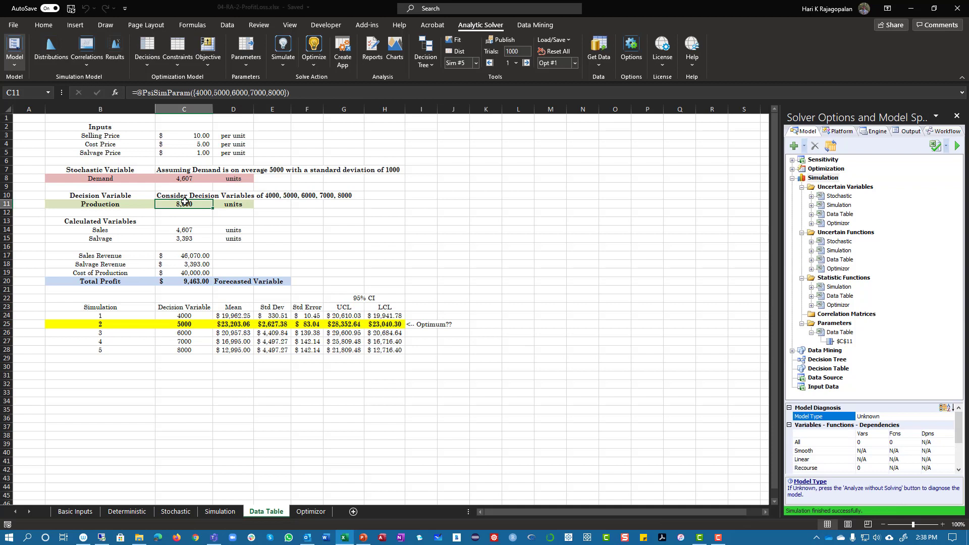
pyautogui.click(178, 326)
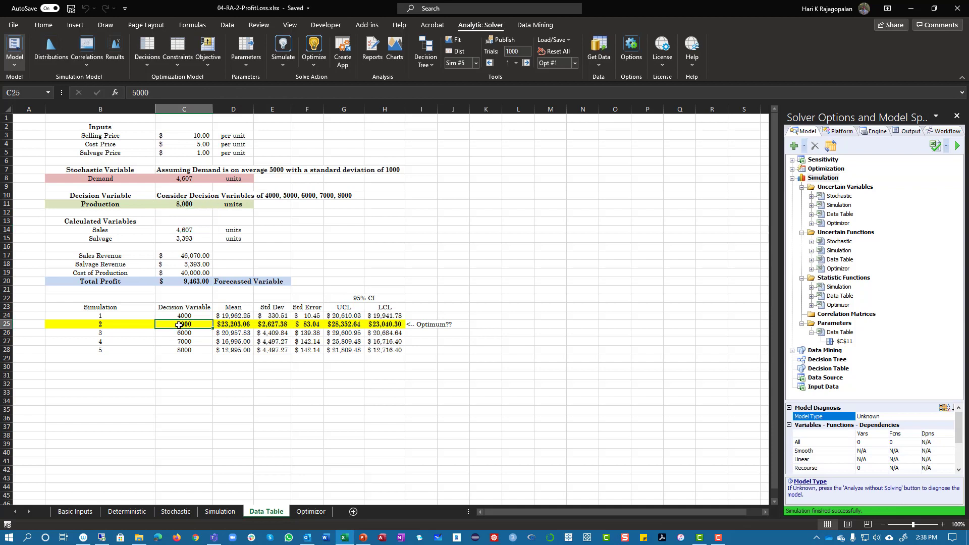
pyautogui.click(193, 316)
pyautogui.click(194, 324)
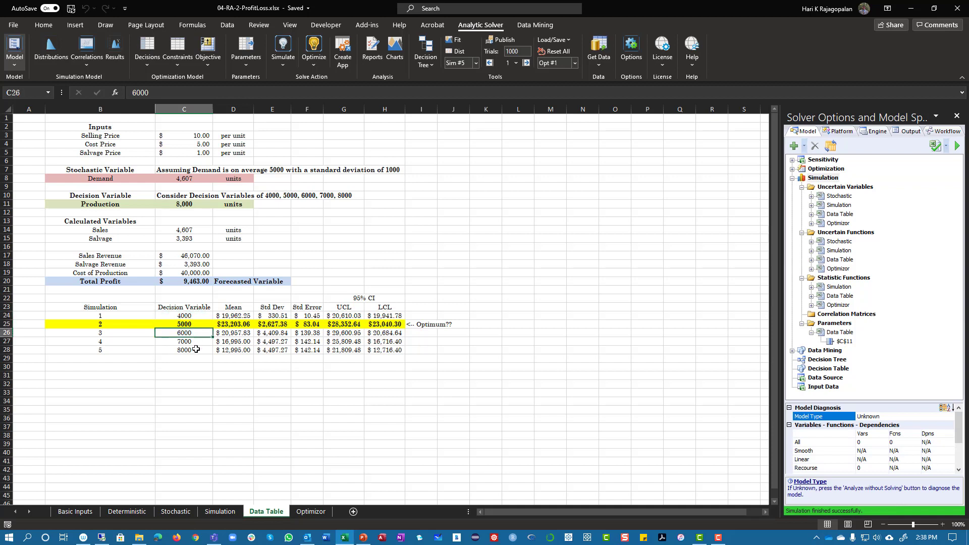
pyautogui.click(390, 324)
pyautogui.moveTo(391, 324); pyautogui.dragTo(110, 323)
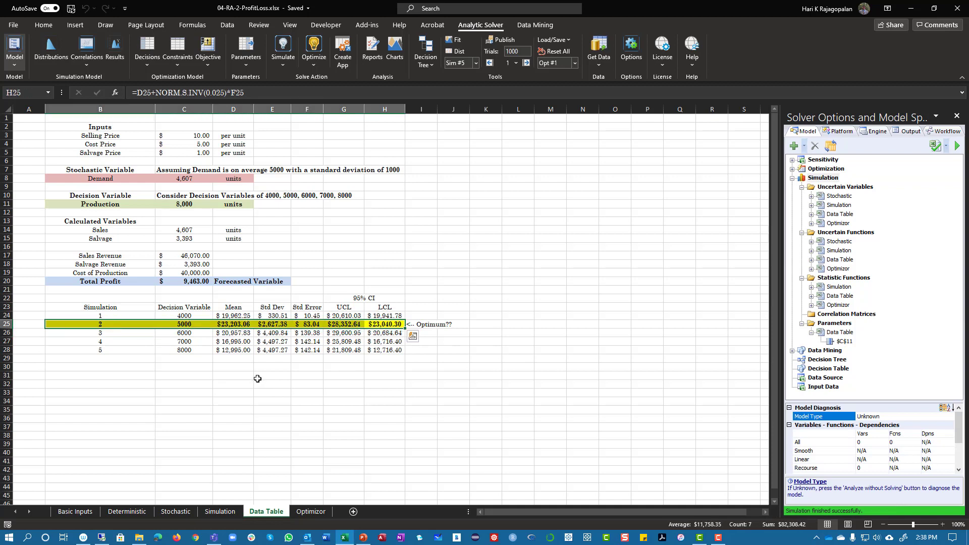
# Step: Compare the mean profits in D24:D28 with the upper and lower confidence limits in G24:H28
pyautogui.click(230, 316)
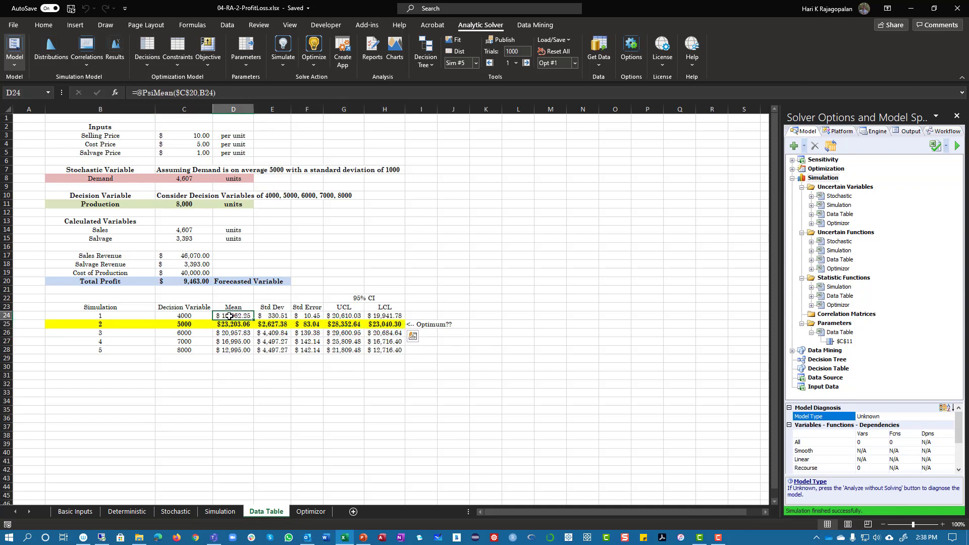
pyautogui.moveTo(230, 315); pyautogui.dragTo(228, 350)
pyautogui.click(484, 444)
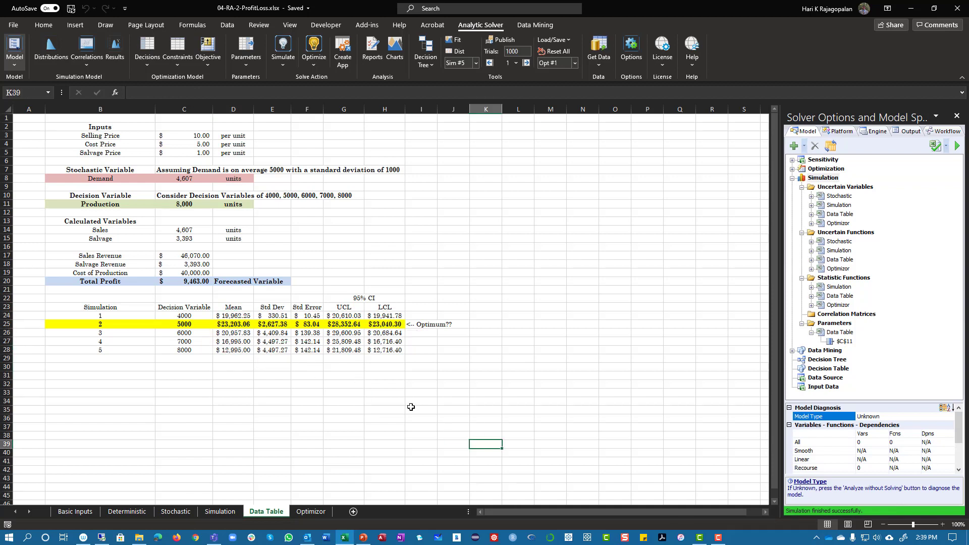
pyautogui.click(349, 318)
pyautogui.moveTo(350, 318); pyautogui.dragTo(395, 353)
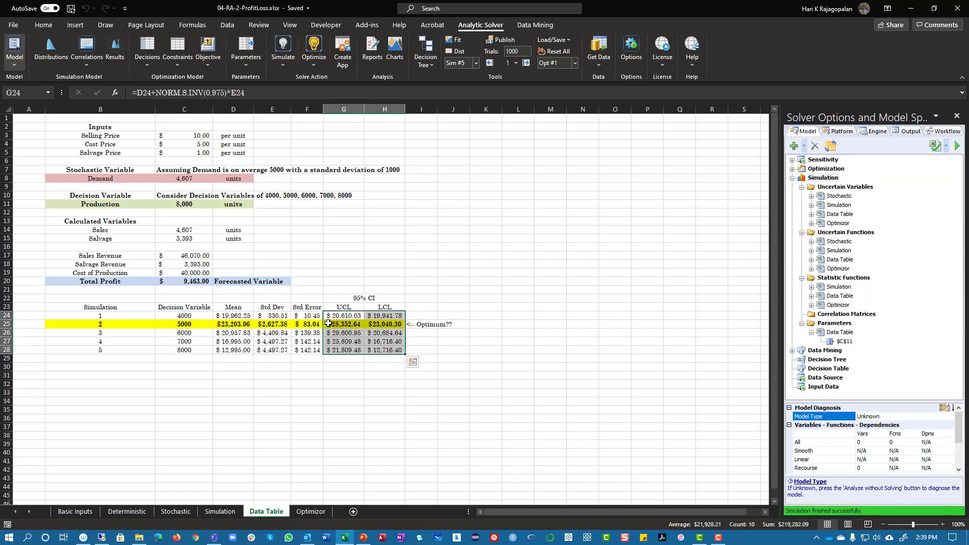
pyautogui.moveTo(346, 318); pyautogui.dragTo(376, 324)
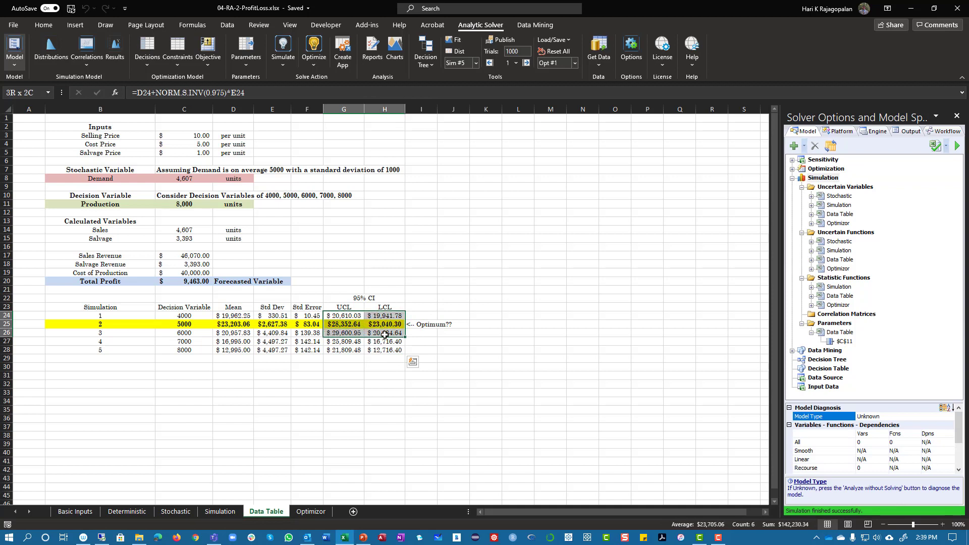
pyautogui.click(368, 395)
# Step: Compare the Mean and Std Error columns of the data table across the five production levels
pyautogui.moveTo(236, 315); pyautogui.dragTo(235, 351)
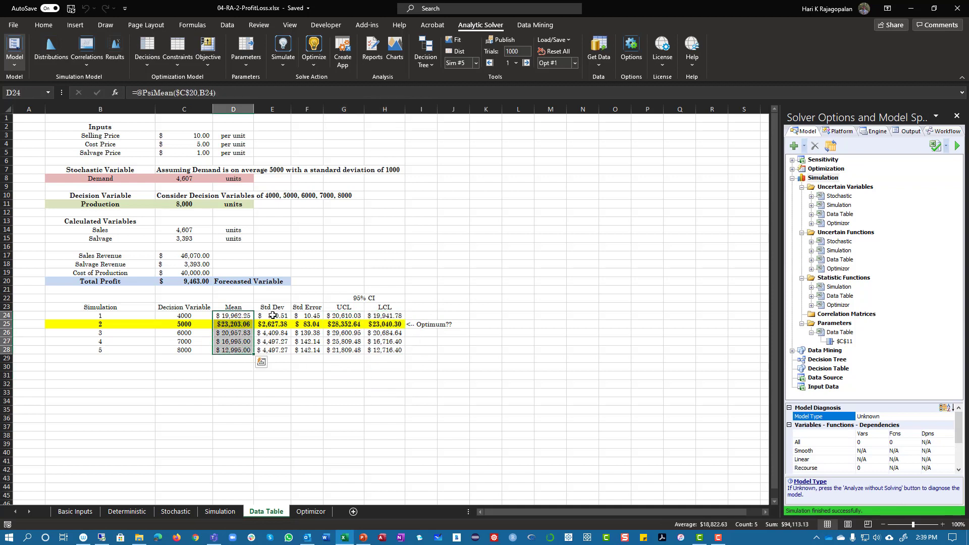
pyautogui.moveTo(300, 318); pyautogui.dragTo(305, 351)
pyautogui.moveTo(182, 317); pyautogui.dragTo(299, 352)
pyautogui.click(244, 316)
pyautogui.moveTo(243, 316); pyautogui.dragTo(236, 350)
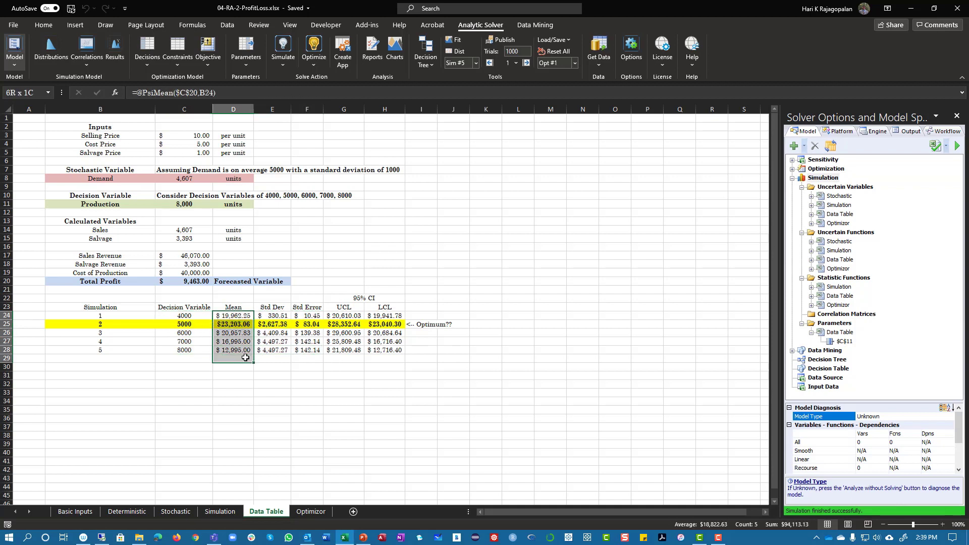
pyautogui.click(308, 317)
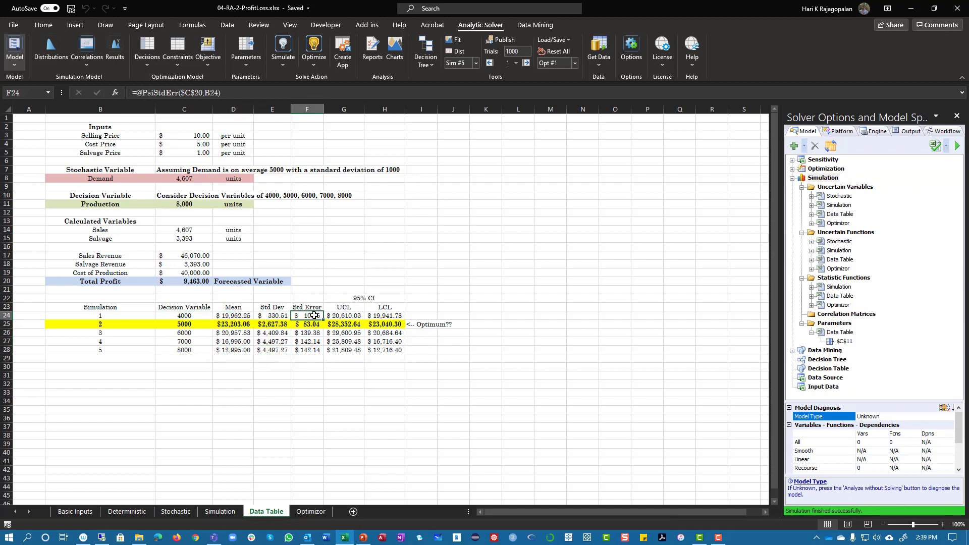
pyautogui.moveTo(315, 315); pyautogui.dragTo(313, 350)
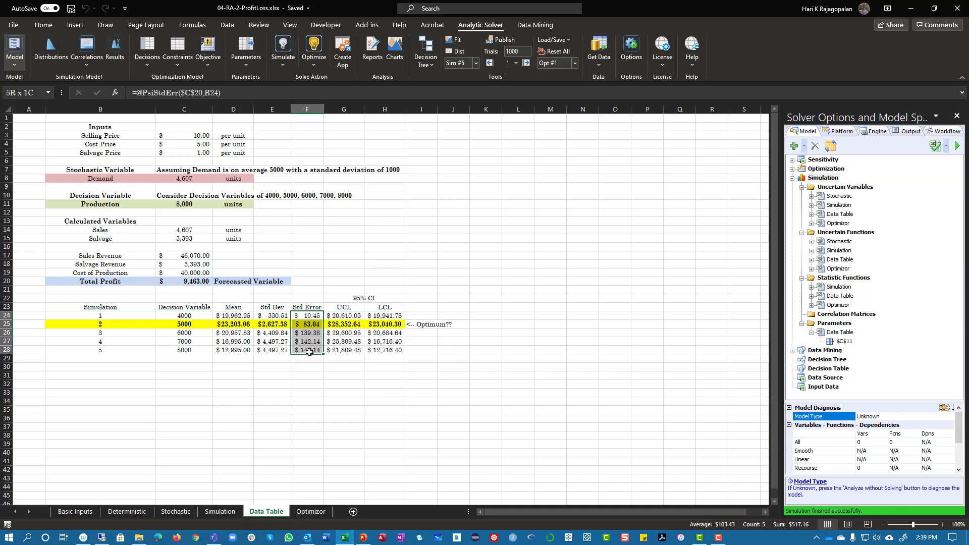
pyautogui.click(235, 311)
pyautogui.moveTo(237, 312); pyautogui.dragTo(235, 343)
pyautogui.click(233, 351)
pyautogui.click(235, 339)
pyautogui.click(235, 315)
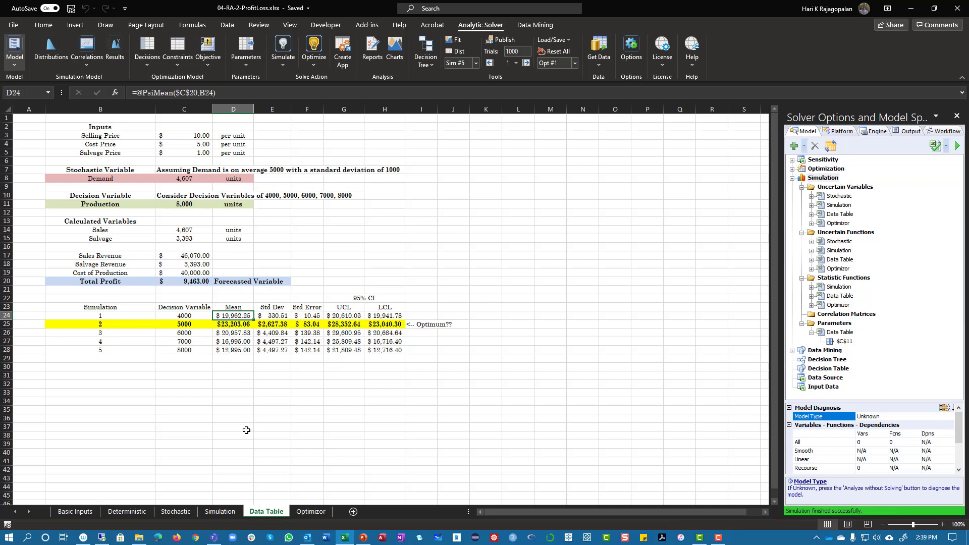
pyautogui.click(297, 392)
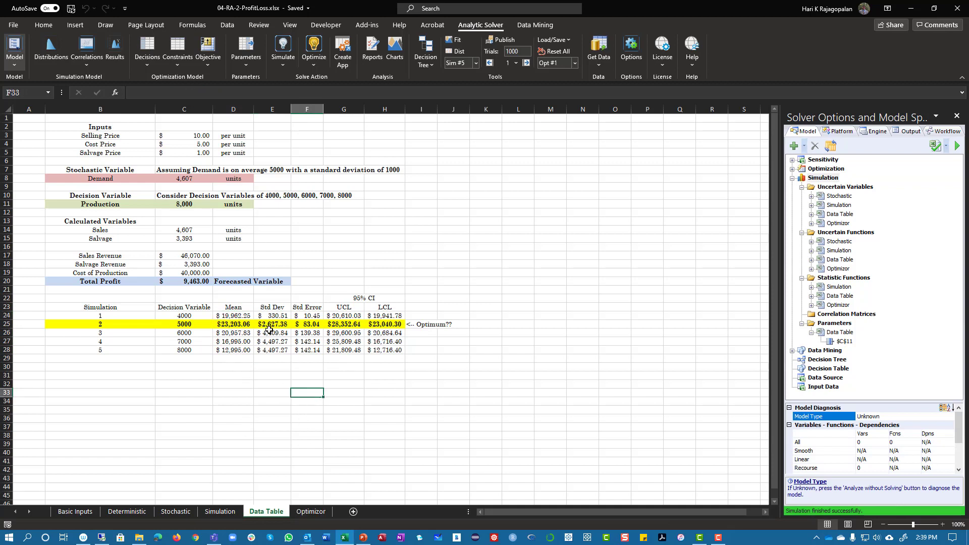
# Step: Examine the Std Dev, Mean and Std Error columns, the production parameter in C11 and the mean in D25
pyautogui.moveTo(274, 305); pyautogui.dragTo(273, 352)
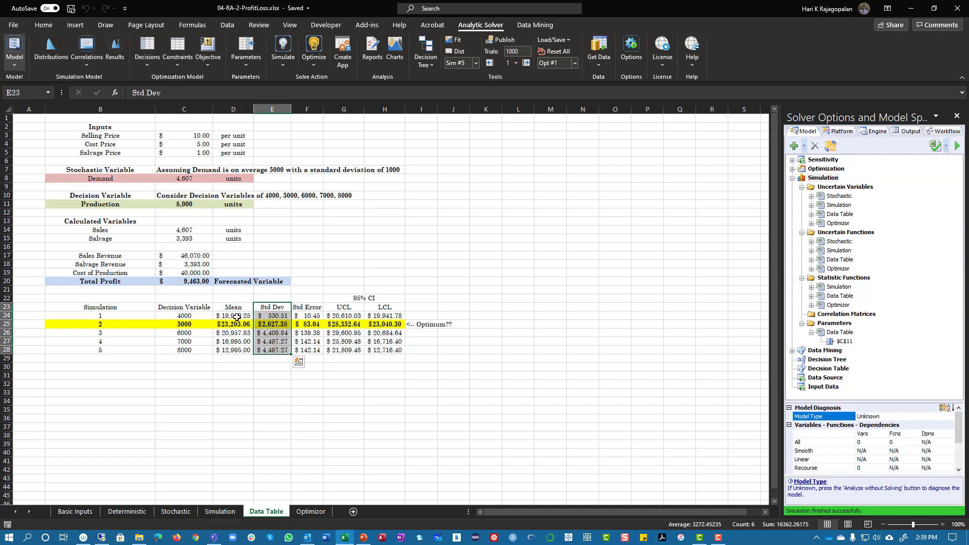
pyautogui.click(229, 309)
pyautogui.moveTo(230, 308); pyautogui.dragTo(233, 350)
pyautogui.click(240, 306)
pyautogui.moveTo(241, 306); pyautogui.dragTo(234, 350)
pyautogui.moveTo(305, 307); pyautogui.dragTo(307, 350)
pyautogui.click(351, 421)
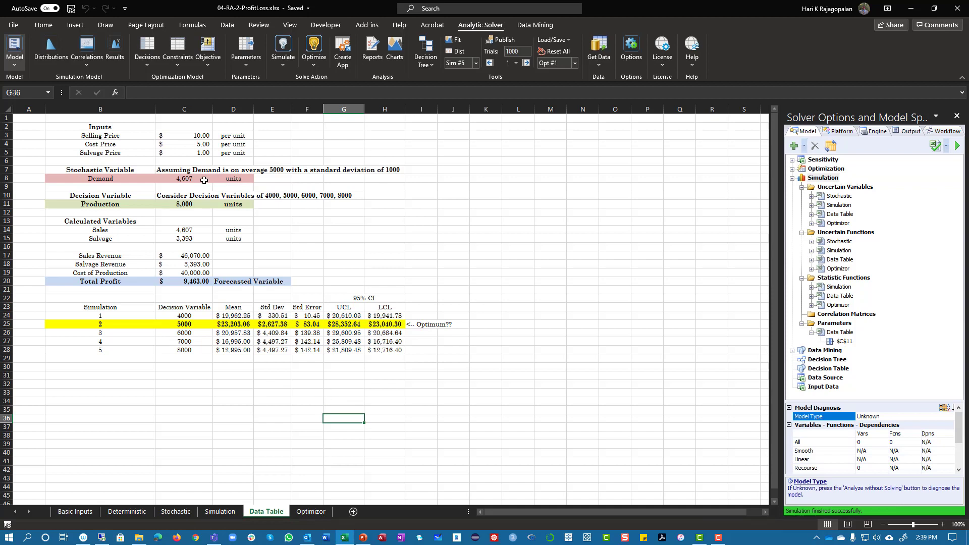
pyautogui.click(185, 204)
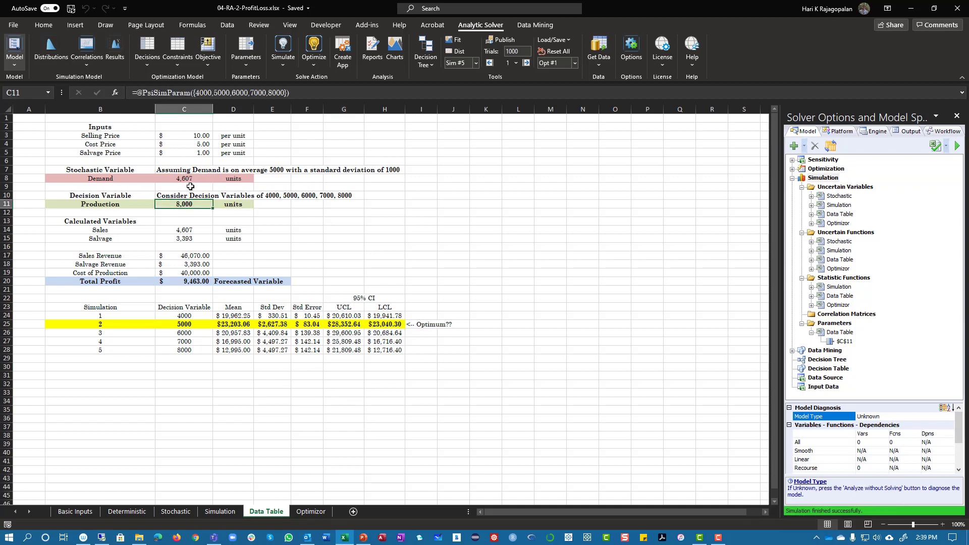
pyautogui.click(242, 324)
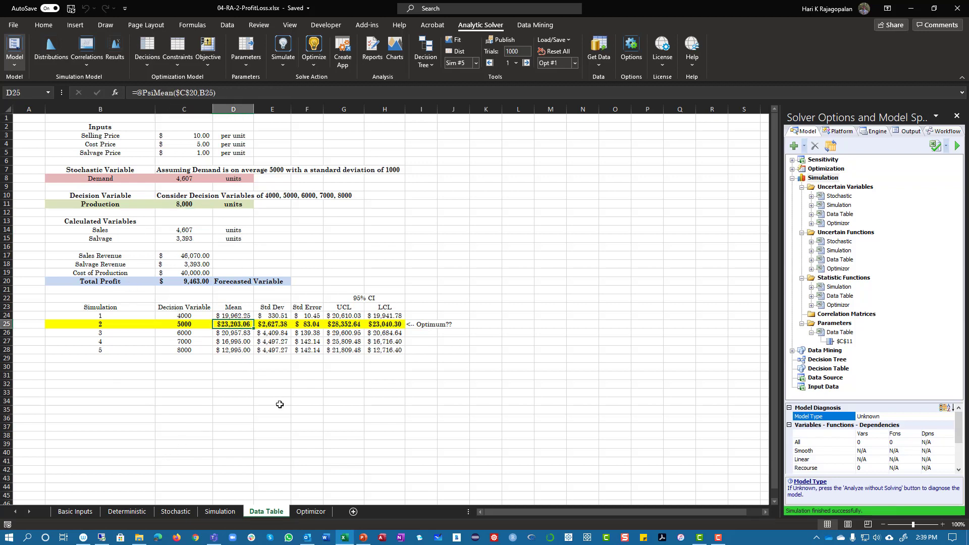
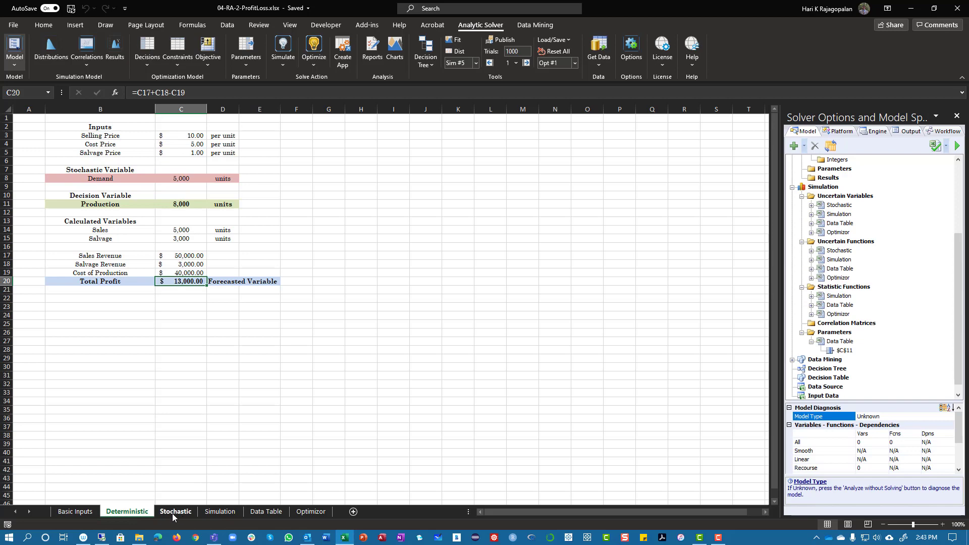
# Step: Review the Stochastic and Simulation sheets and return to the Data Table sheet
pyautogui.click(171, 513)
pyautogui.click(222, 512)
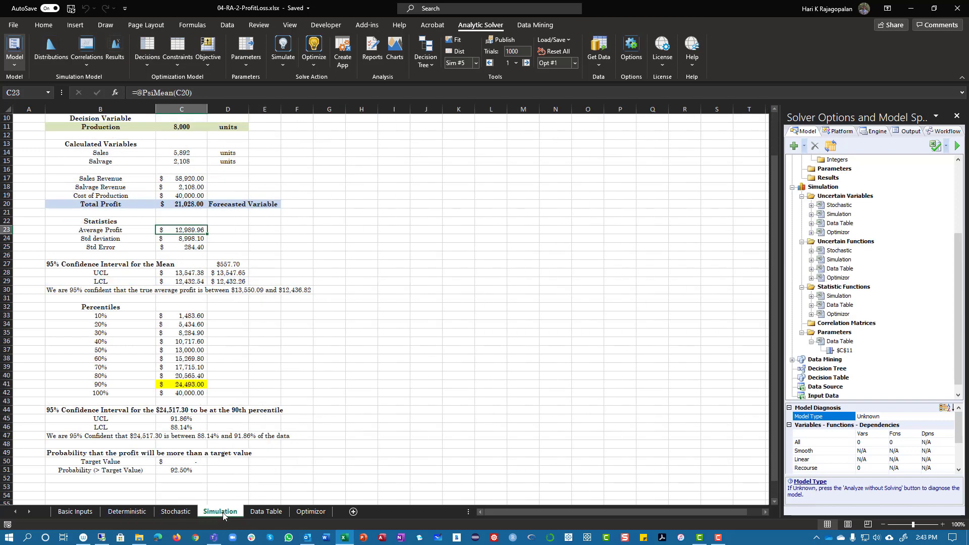
pyautogui.click(266, 512)
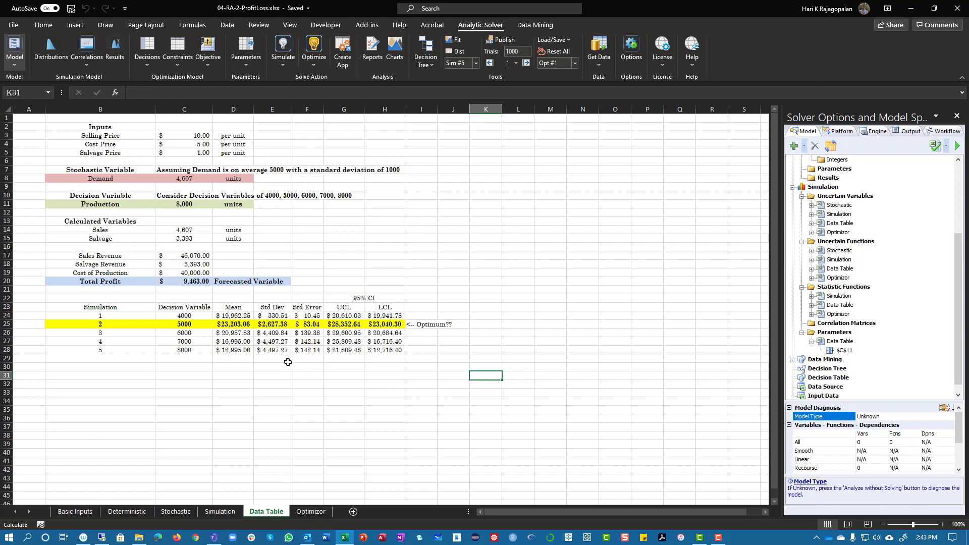
pyautogui.rightClick(271, 512)
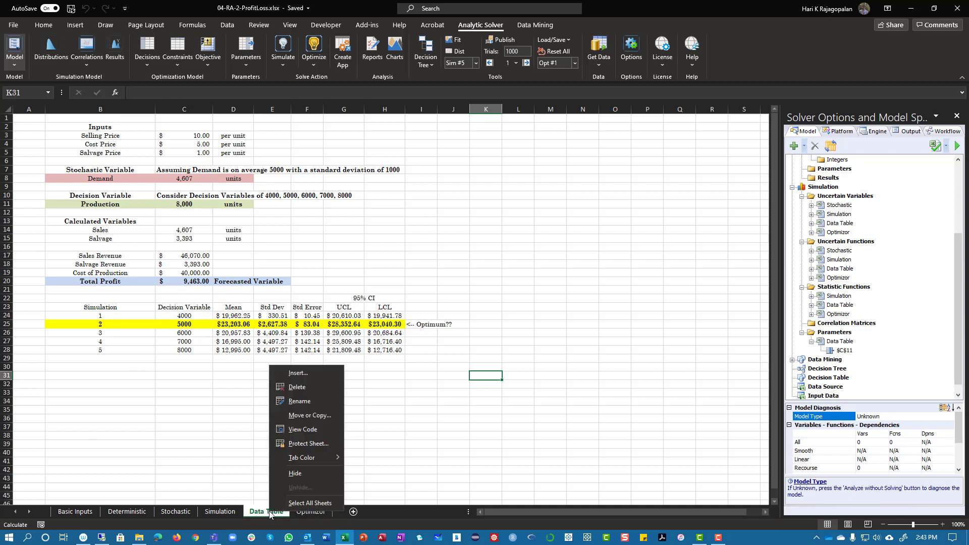
pyautogui.click(301, 417)
pyautogui.click(262, 435)
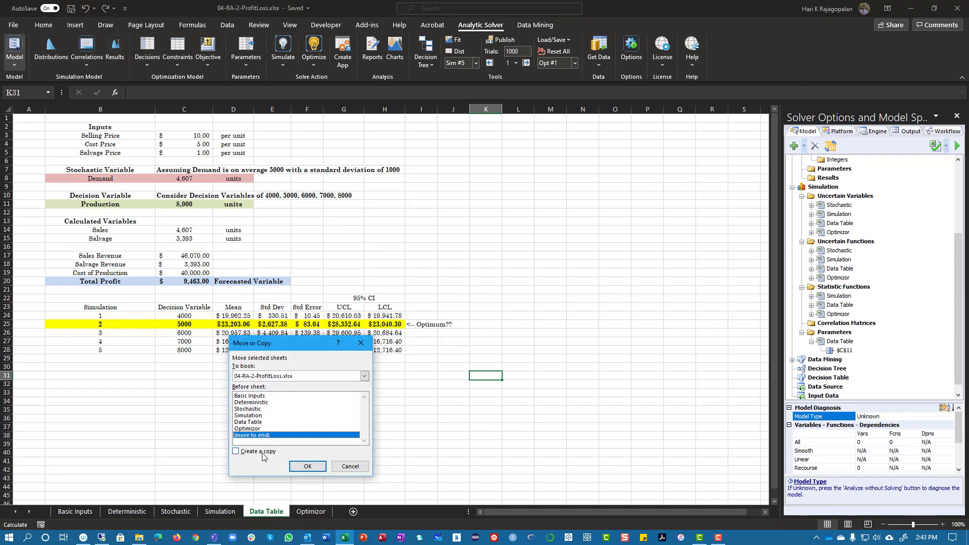
pyautogui.click(262, 452)
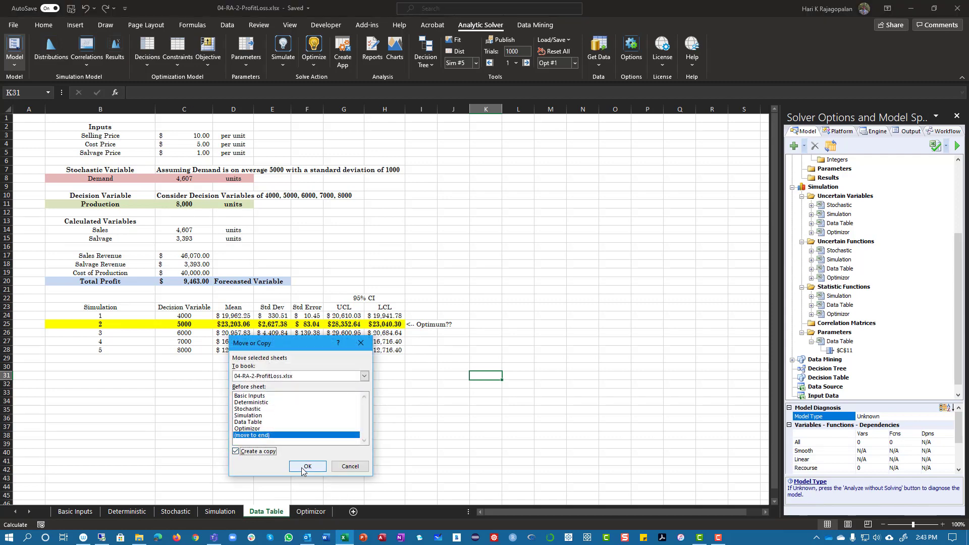
pyautogui.click(358, 467)
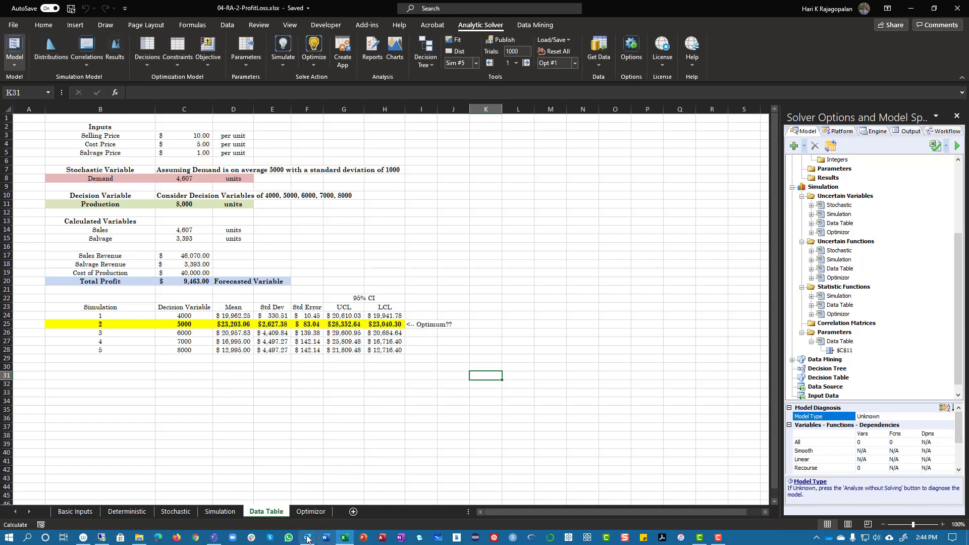
# Step: Compare the Data Table sheet's results and production cell C11 with the statistics and cell C11 on the Simulation sheet
pyautogui.moveTo(180, 307); pyautogui.dragTo(399, 352)
pyautogui.click(183, 204)
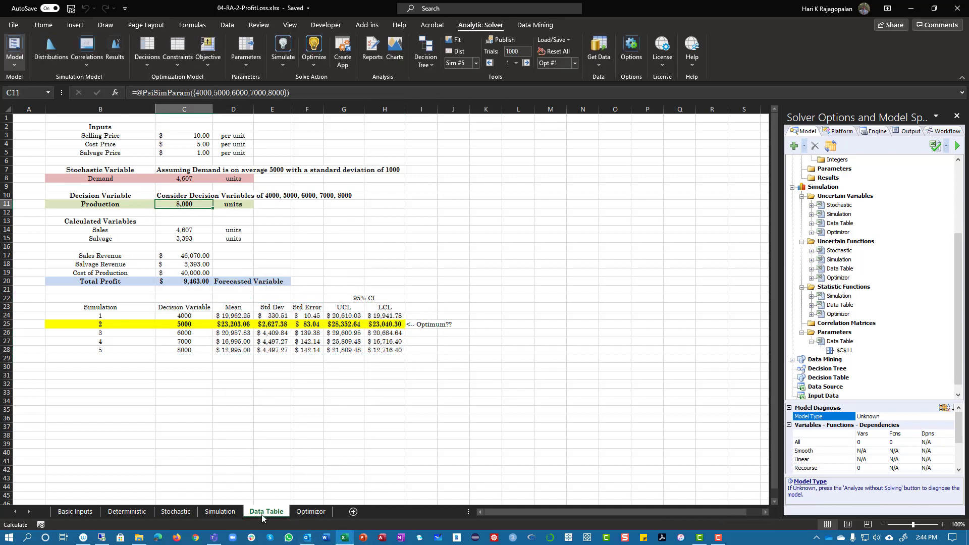
pyautogui.click(218, 512)
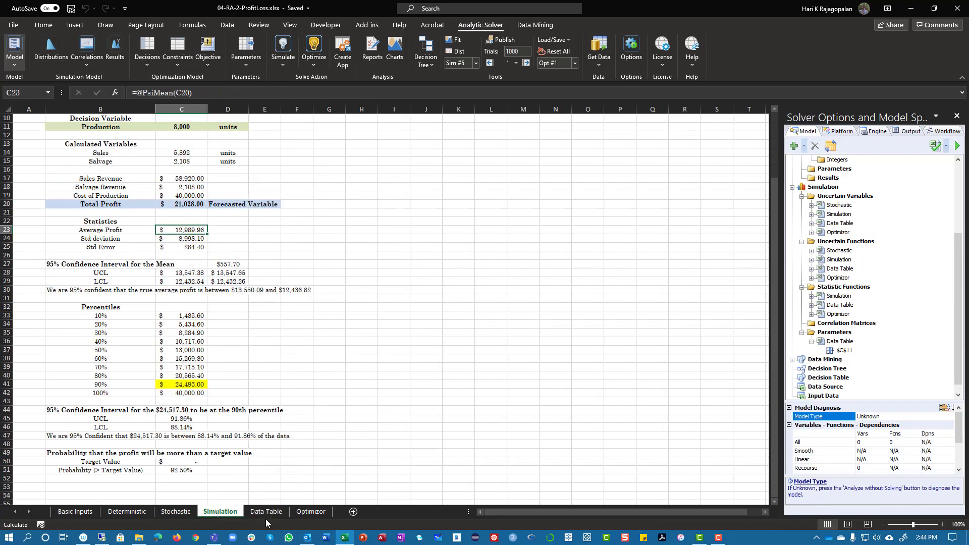
pyautogui.scroll(3, 151, 233)
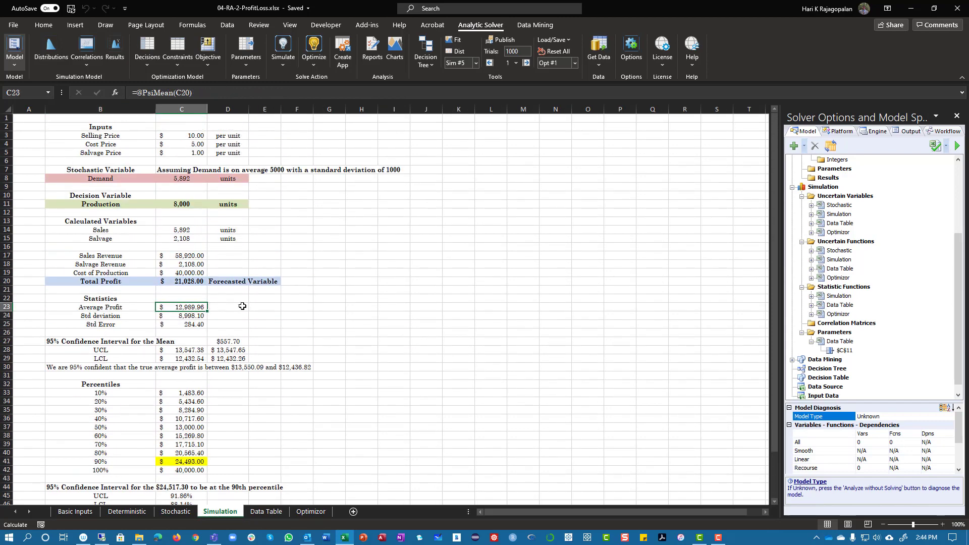
pyautogui.scroll(-4, 242, 311)
pyautogui.scroll(4, 230, 323)
pyautogui.click(266, 512)
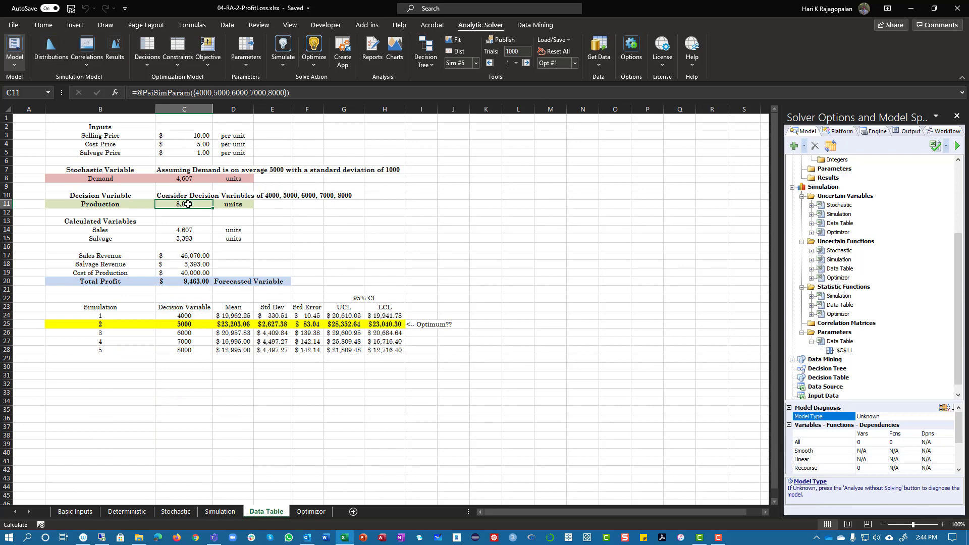
pyautogui.click(220, 512)
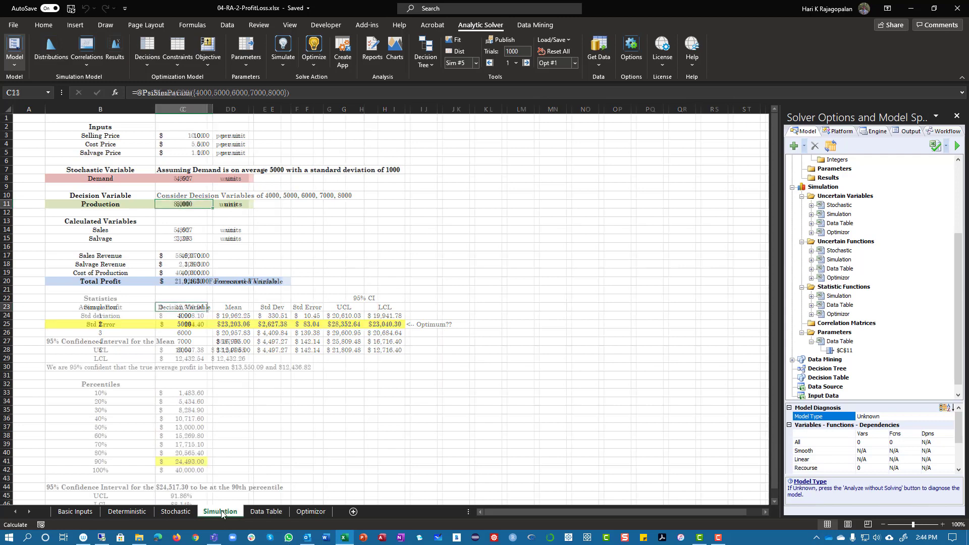
pyautogui.click(193, 204)
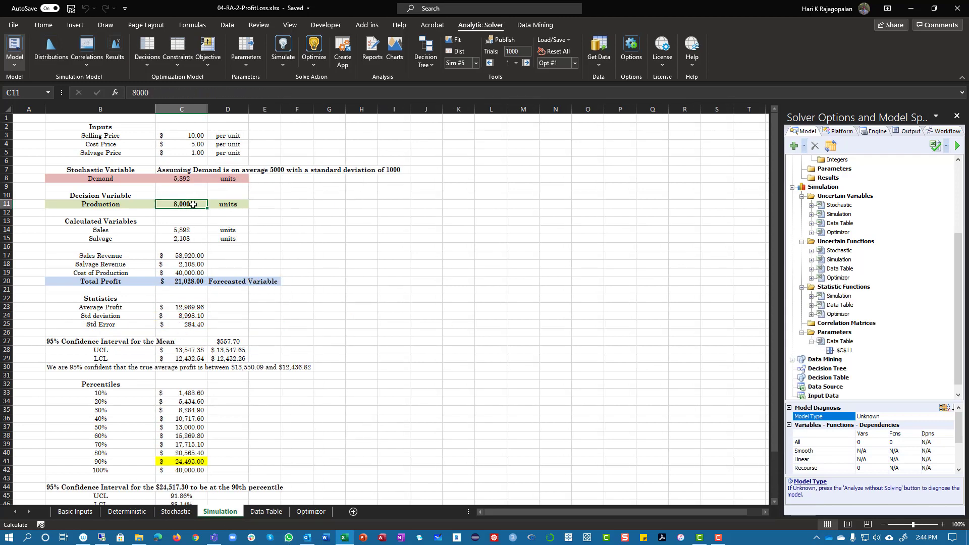
# Step: Try to copy the Simulation sheet to the end of the workbook
pyautogui.rightClick(227, 513)
pyautogui.click(260, 419)
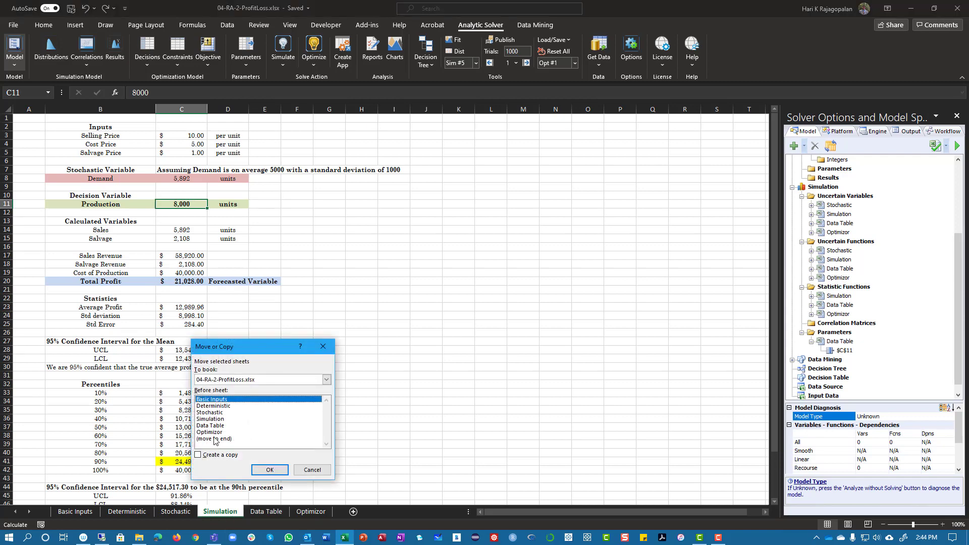
pyautogui.click(215, 439)
pyautogui.click(217, 455)
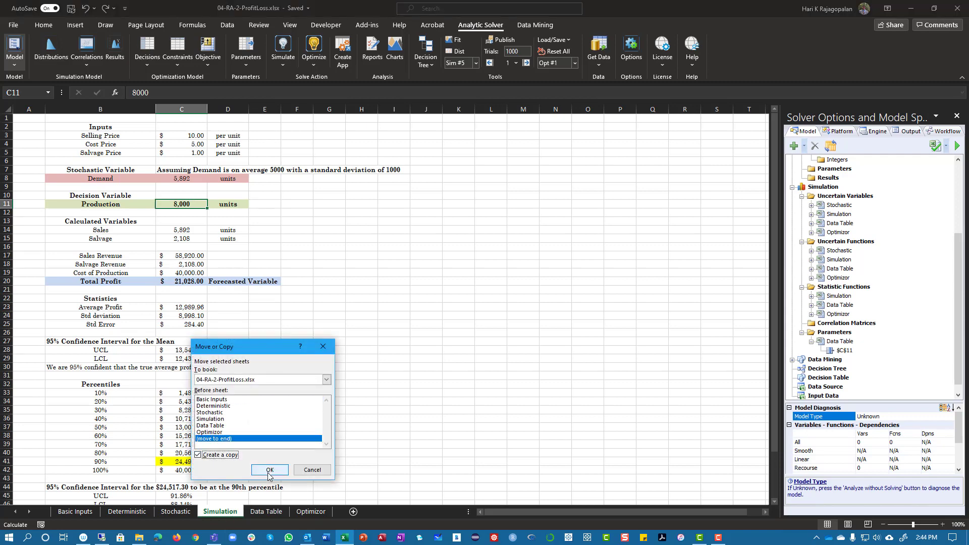
pyautogui.click(269, 470)
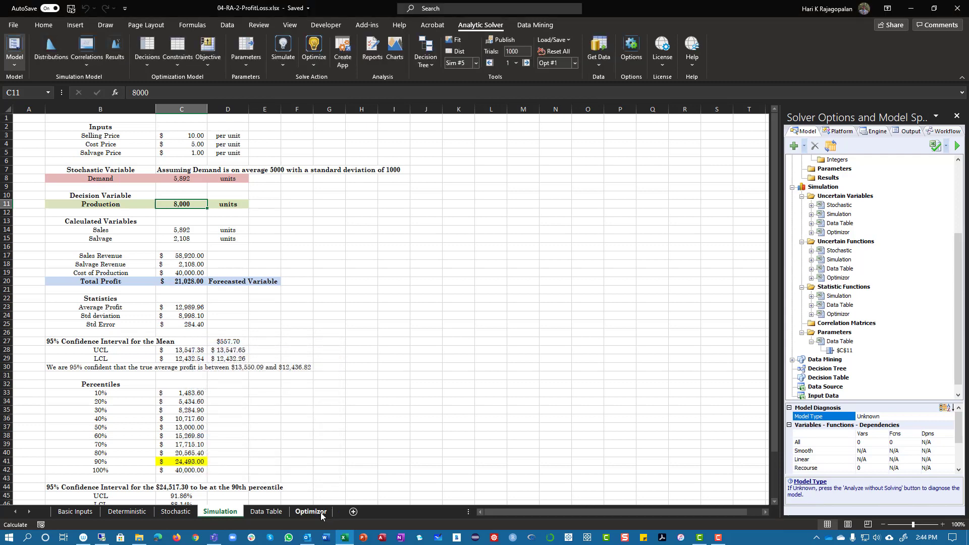
# Step: Open the Optimizor sheet and inspect the objective of its optimization model
pyautogui.scroll(-5, 202, 386)
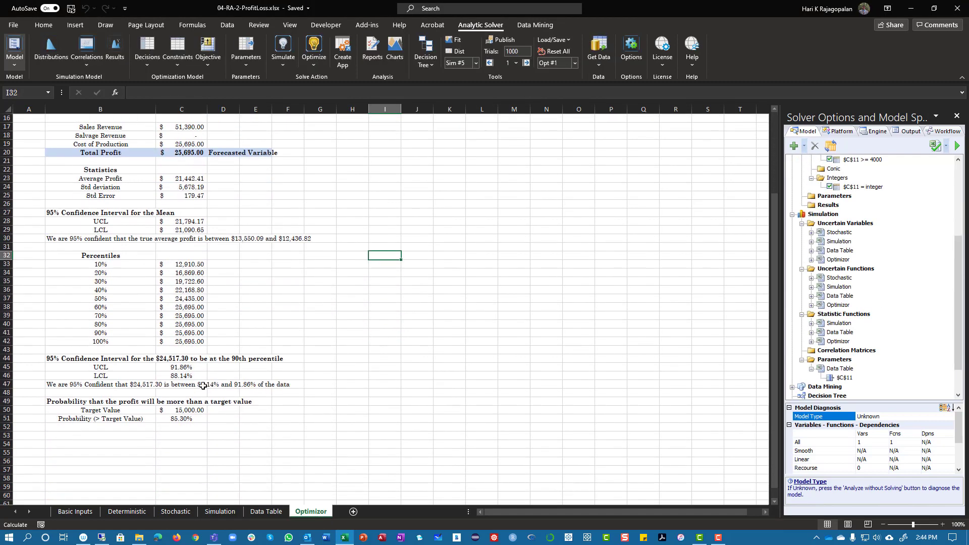
pyautogui.scroll(5, 211, 413)
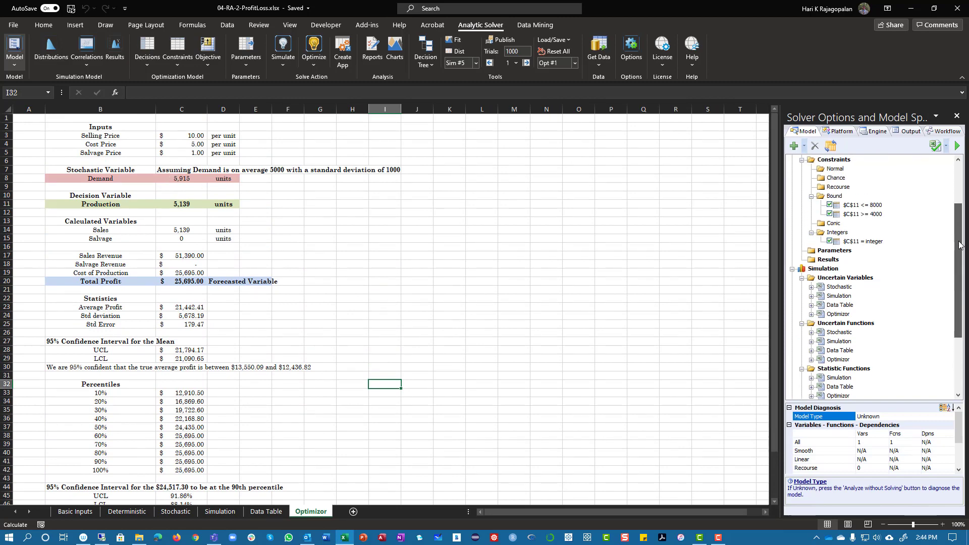
pyautogui.moveTo(958, 244); pyautogui.dragTo(952, 171)
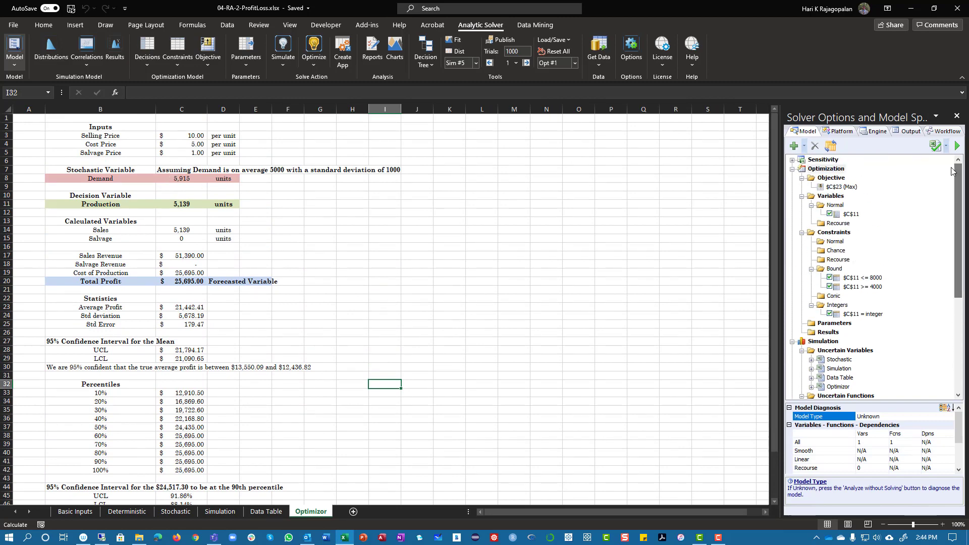
pyautogui.click(840, 188)
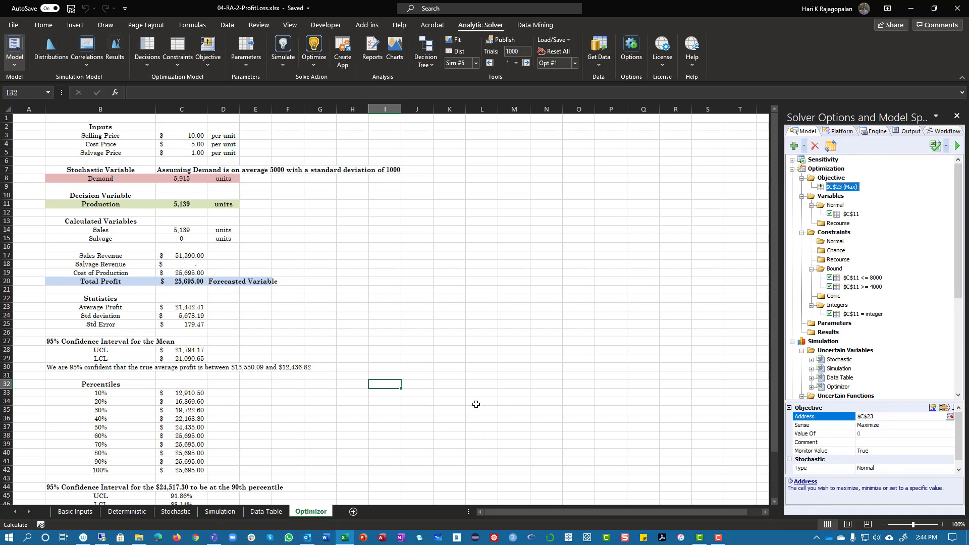
# Step: Compare the Average Profit row with the forecasted Total Profit row on the Optimizor sheet
pyautogui.click(192, 306)
pyautogui.moveTo(192, 306); pyautogui.dragTo(108, 309)
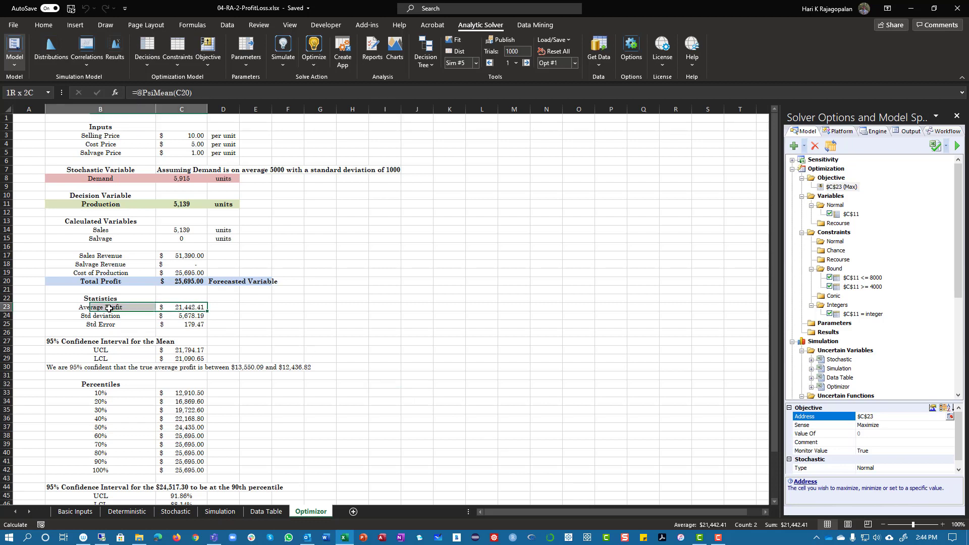
pyautogui.click(198, 279)
pyautogui.moveTo(112, 283); pyautogui.dragTo(261, 285)
pyautogui.moveTo(194, 306); pyautogui.dragTo(111, 307)
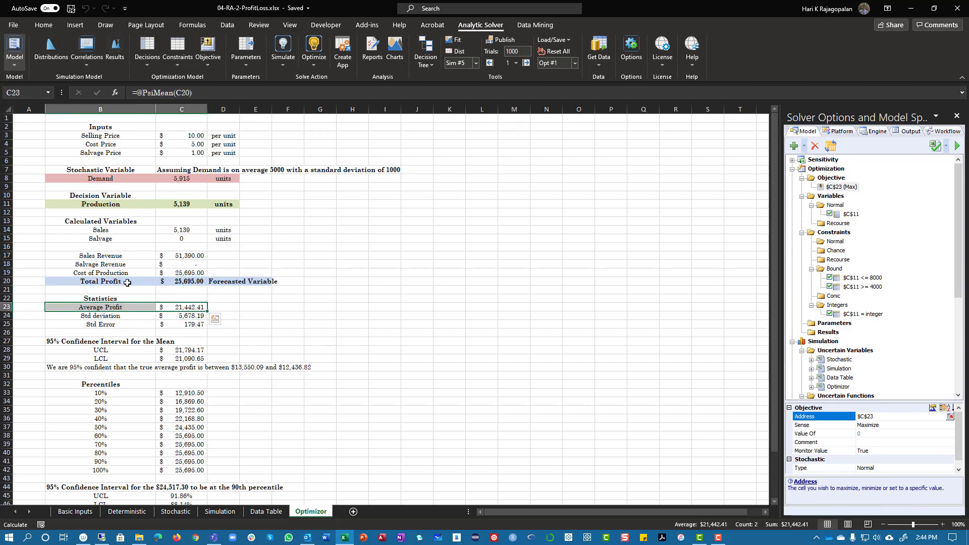
pyautogui.moveTo(126, 282); pyautogui.dragTo(178, 283)
# Step: Reopen the optimization objective and accept maximizing the average profit in C23
pyautogui.doubleClick(849, 187)
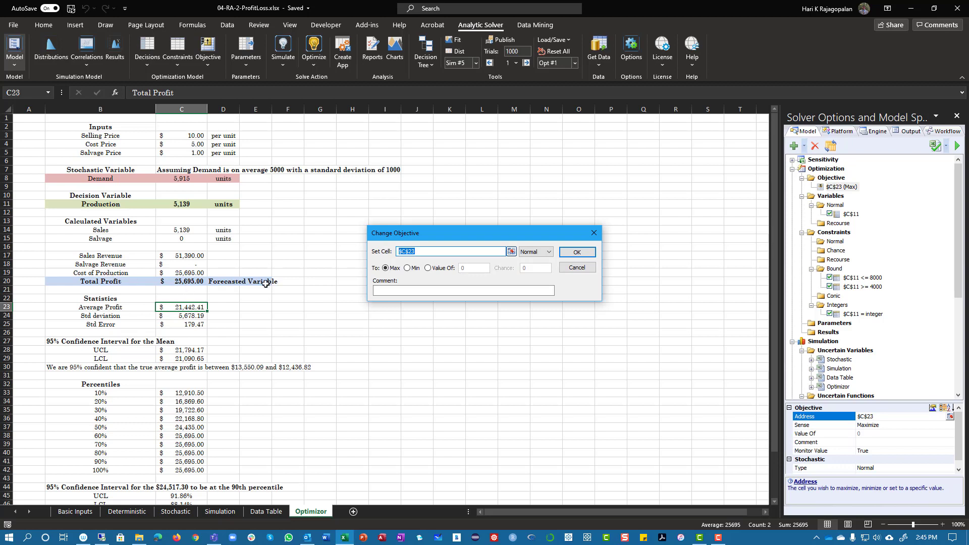
pyautogui.click(189, 307)
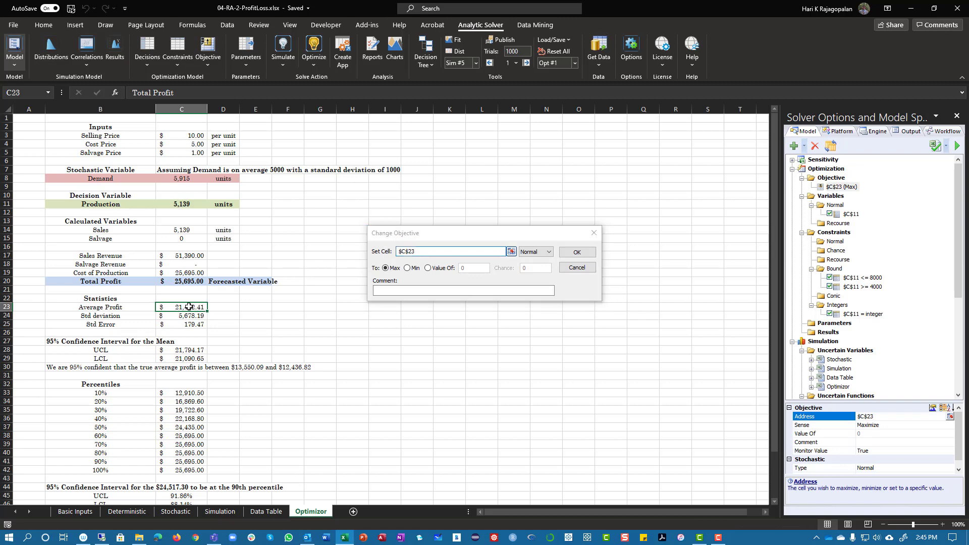
pyautogui.click(577, 252)
# Step: Examine the formulas behind Average Profit and Total Profit, and inspect the model's decision variable C11
pyautogui.moveTo(101, 310); pyautogui.dragTo(208, 305)
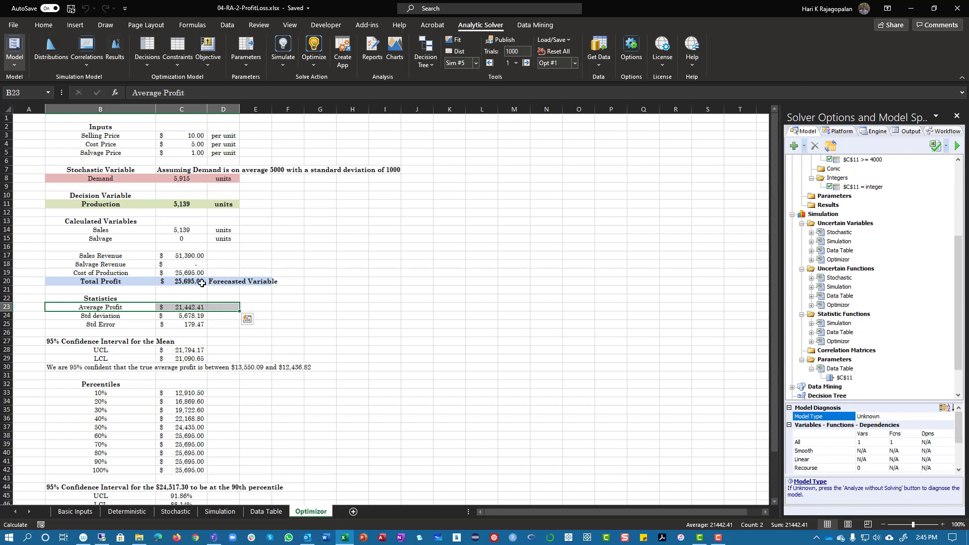
pyautogui.click(201, 281)
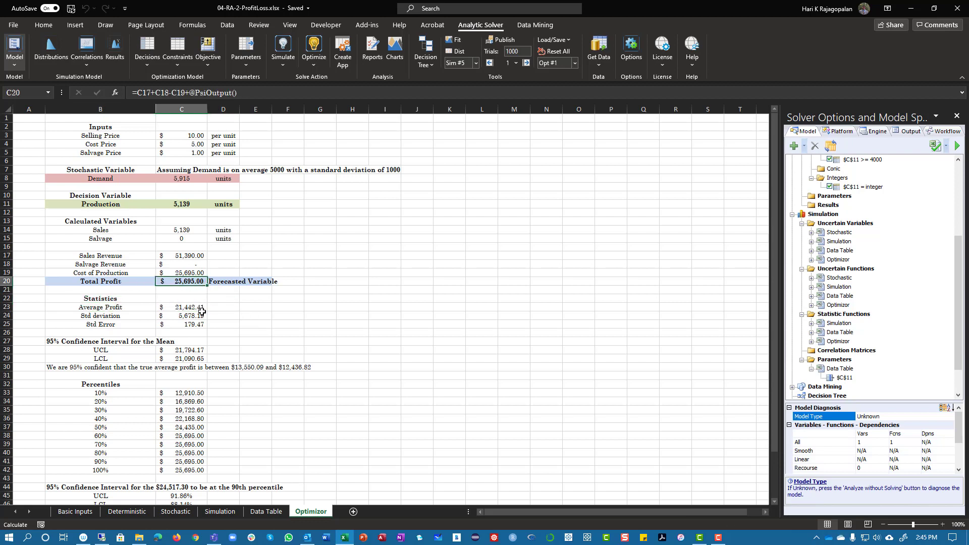
pyautogui.click(201, 306)
pyautogui.scroll(5, 918, 288)
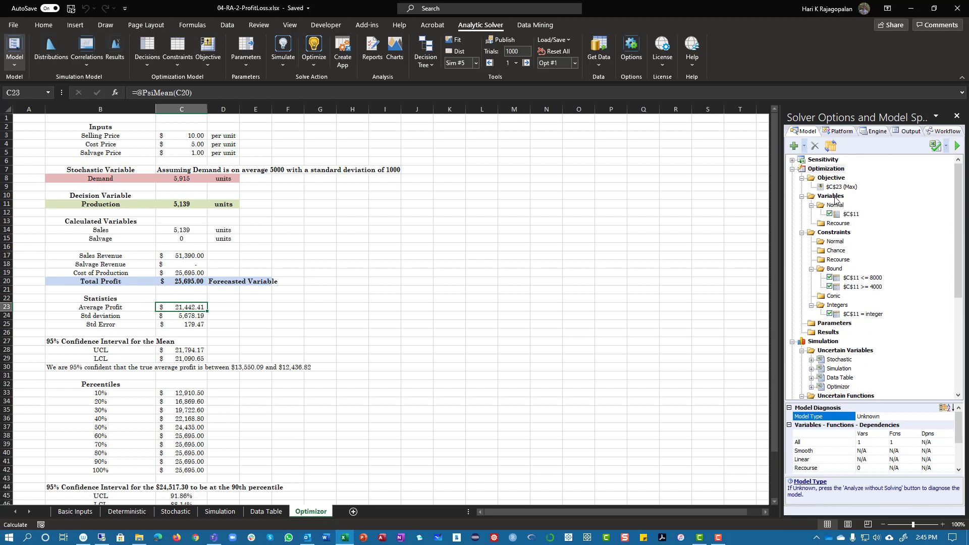
pyautogui.click(851, 214)
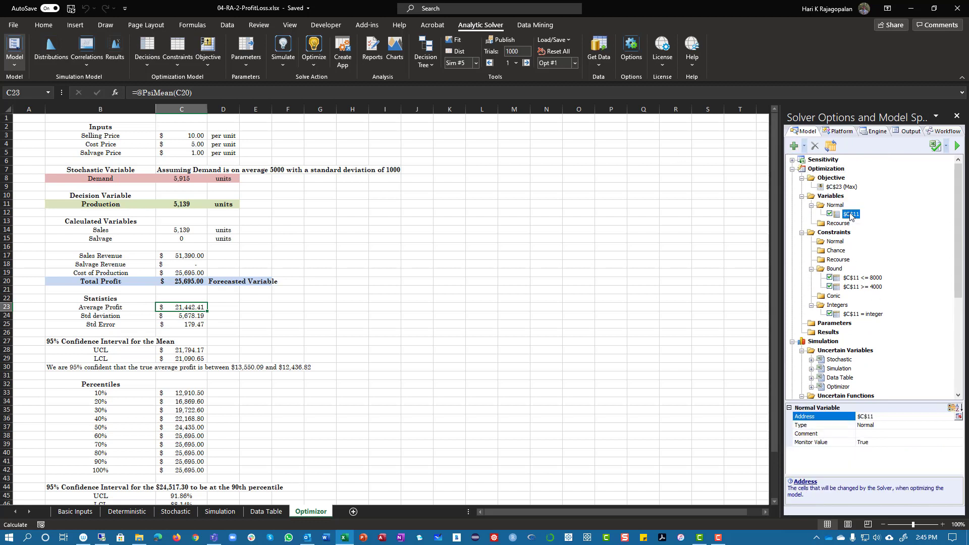
pyautogui.click(832, 198)
pyautogui.scroll(-5, 947, 239)
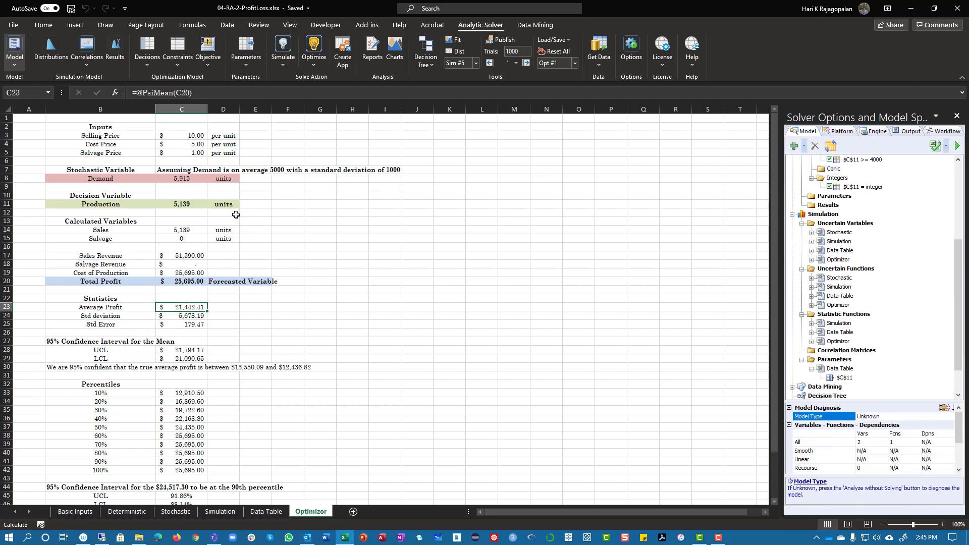
pyautogui.scroll(4, 882, 203)
pyautogui.click(845, 196)
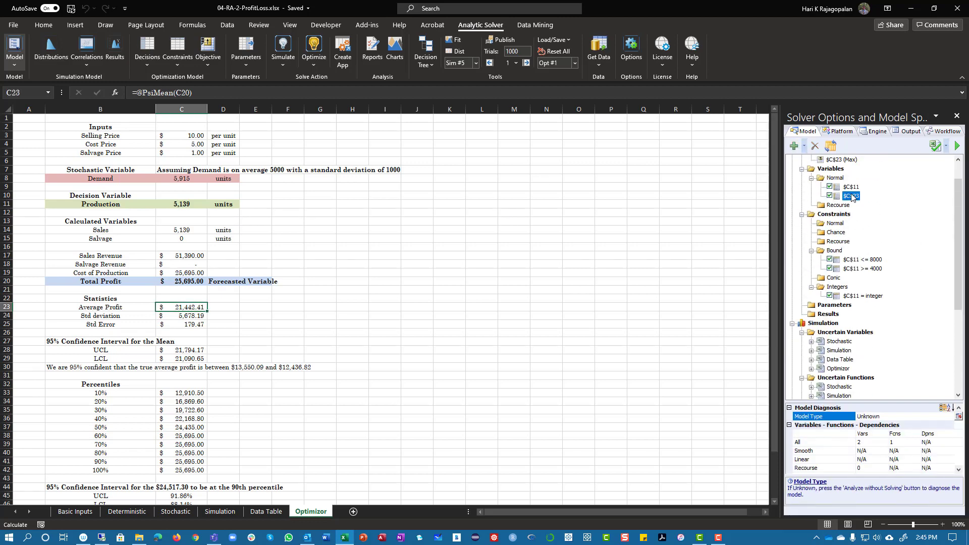
pyautogui.click(814, 146)
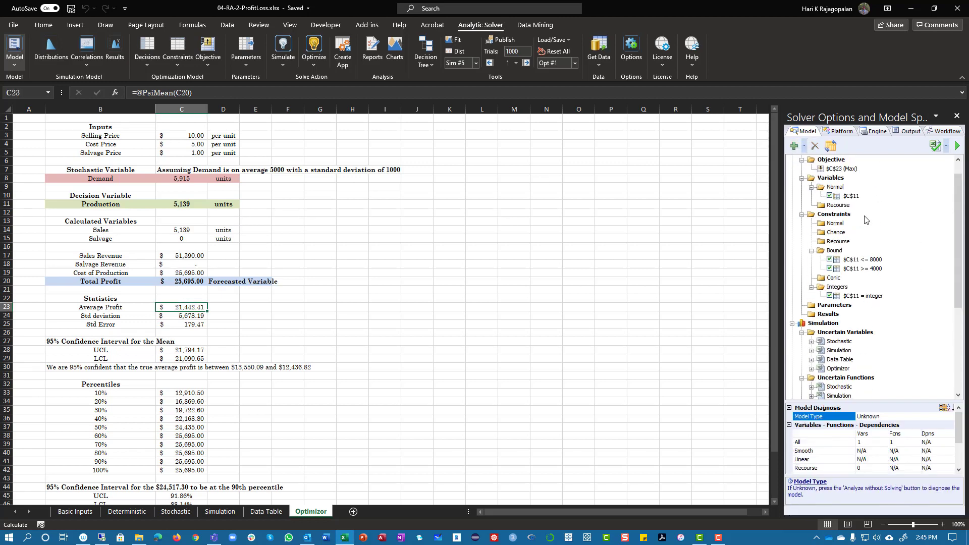
# Step: Accept the production cell C11 as the decision variable and review its integer constraint
pyautogui.doubleClick(851, 196)
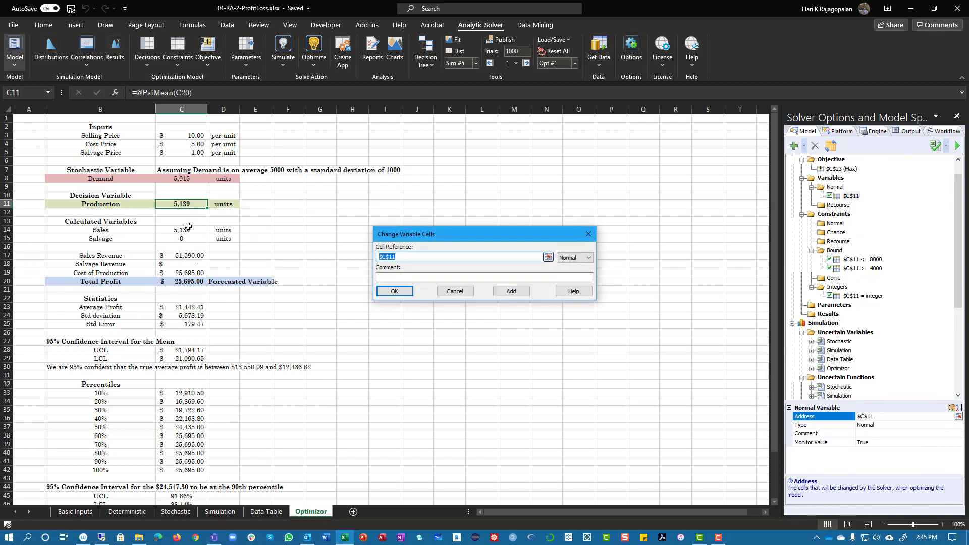
pyautogui.click(403, 296)
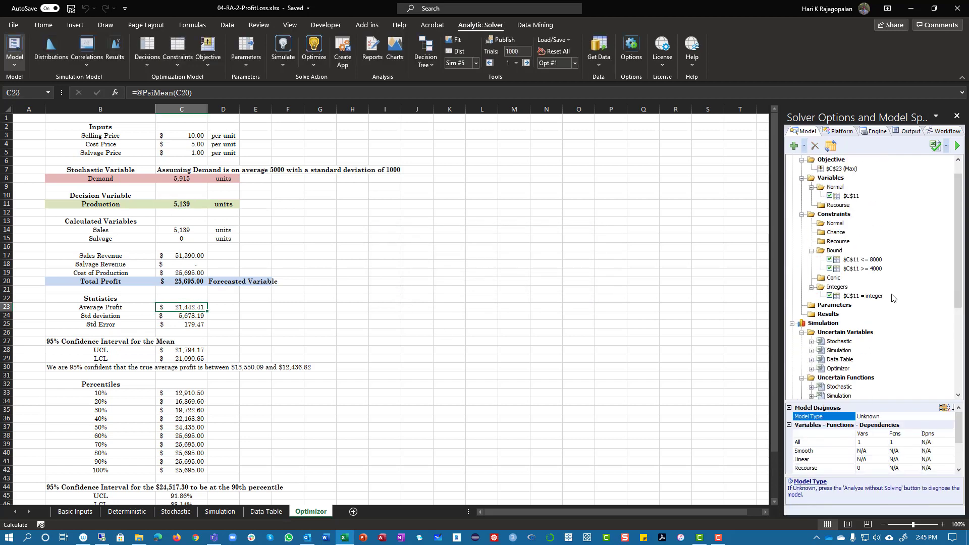
pyautogui.click(836, 214)
pyautogui.click(860, 297)
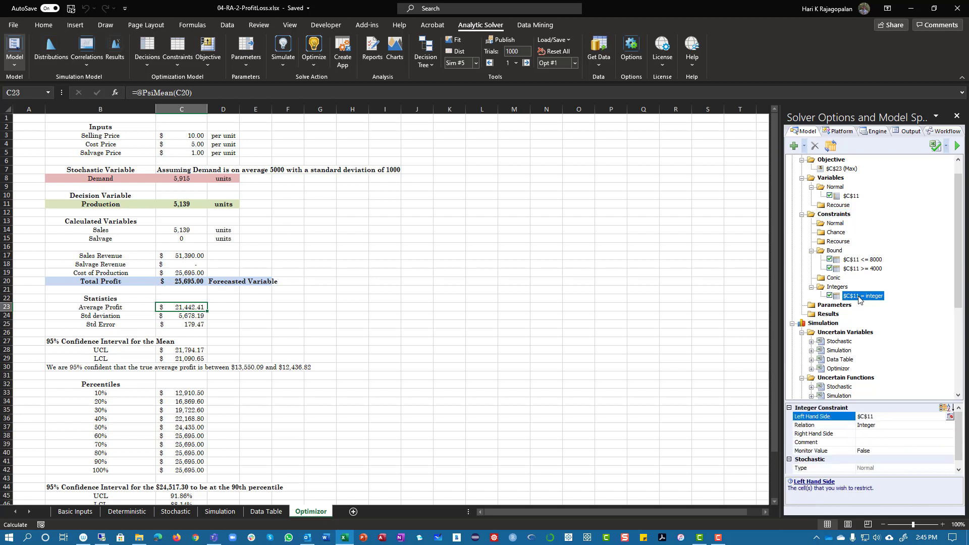
pyautogui.click(178, 208)
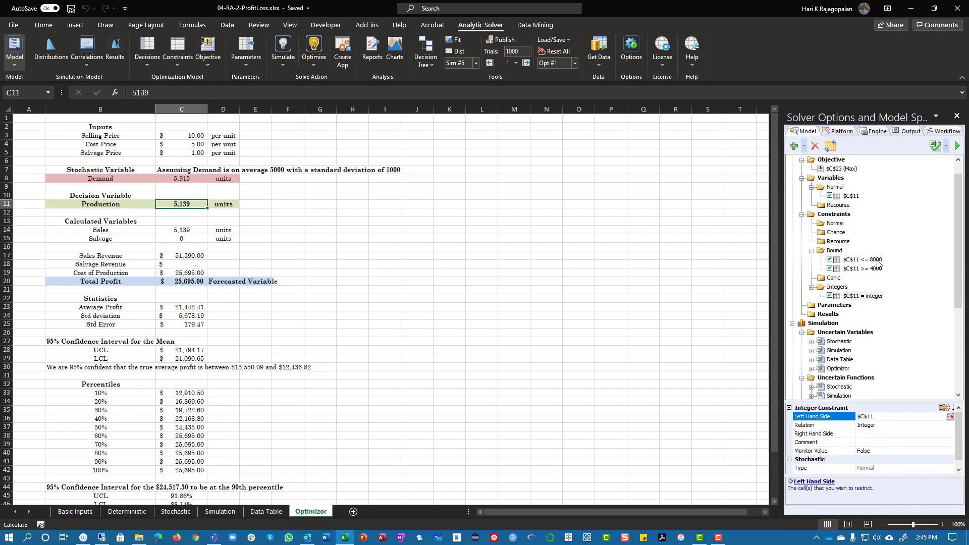
# Step: Solve the optimization model on the Optimizor sheet and stop at the maximum number of feasible solutions
pyautogui.click(487, 246)
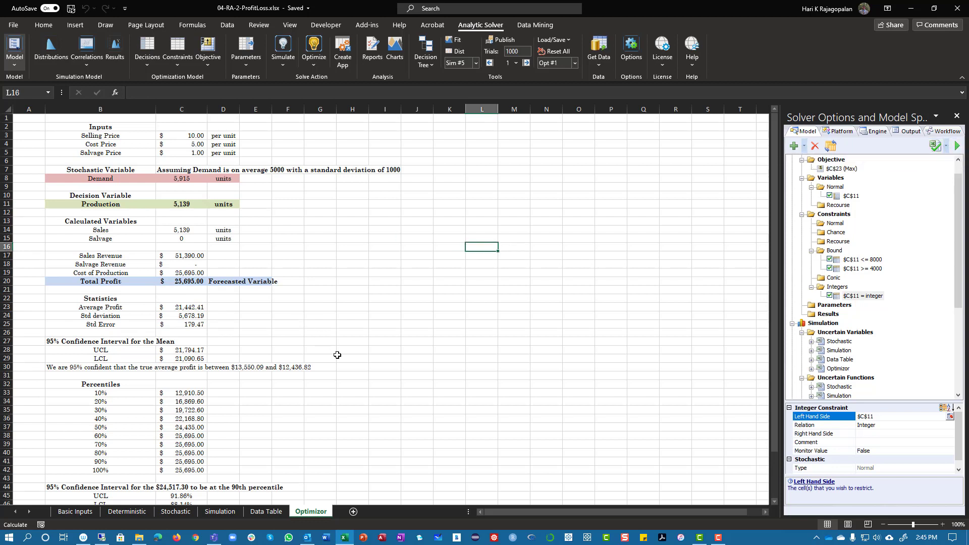
pyautogui.scroll(-7, 354, 394)
pyautogui.scroll(7, 361, 409)
pyautogui.click(958, 146)
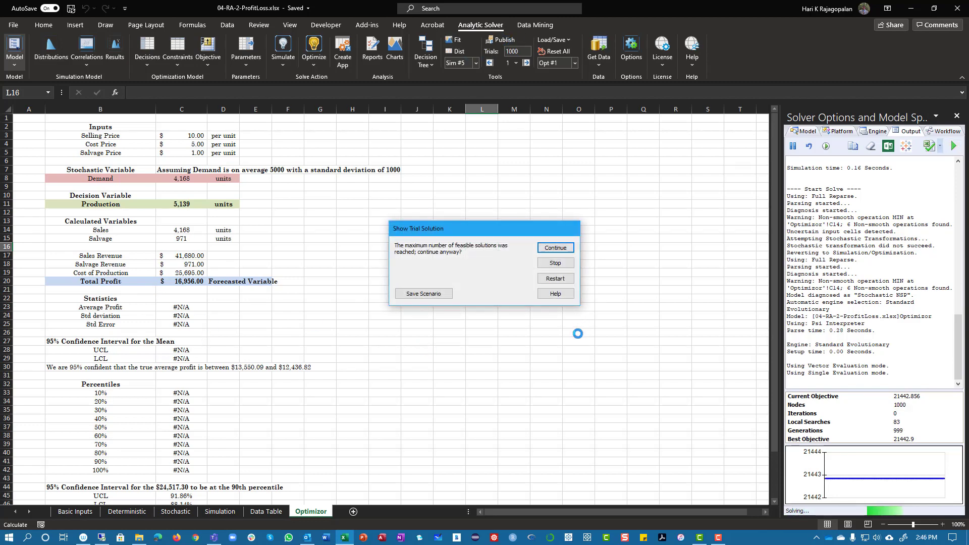
pyautogui.click(555, 263)
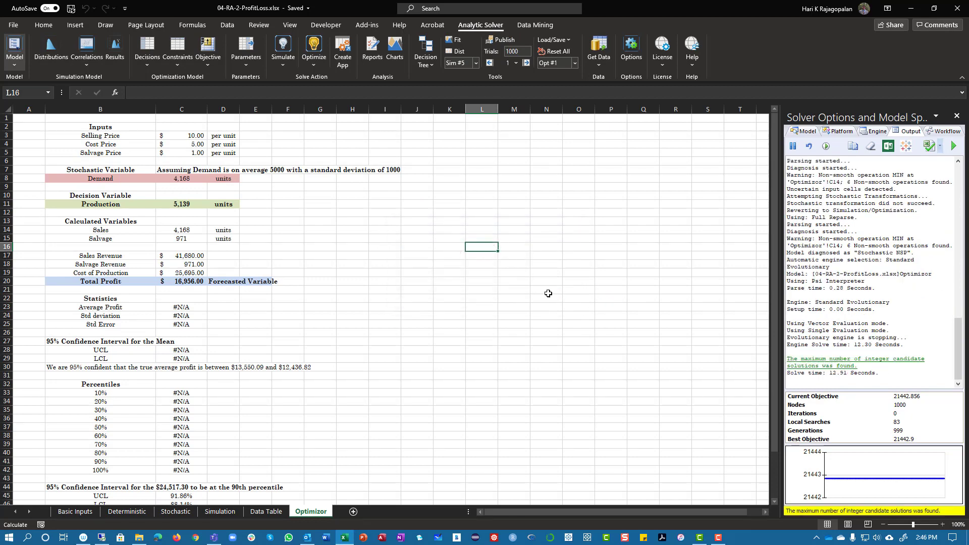
# Step: Return to the optimization model's definition and review the optimized production, average profit and percentiles
pyautogui.click(806, 132)
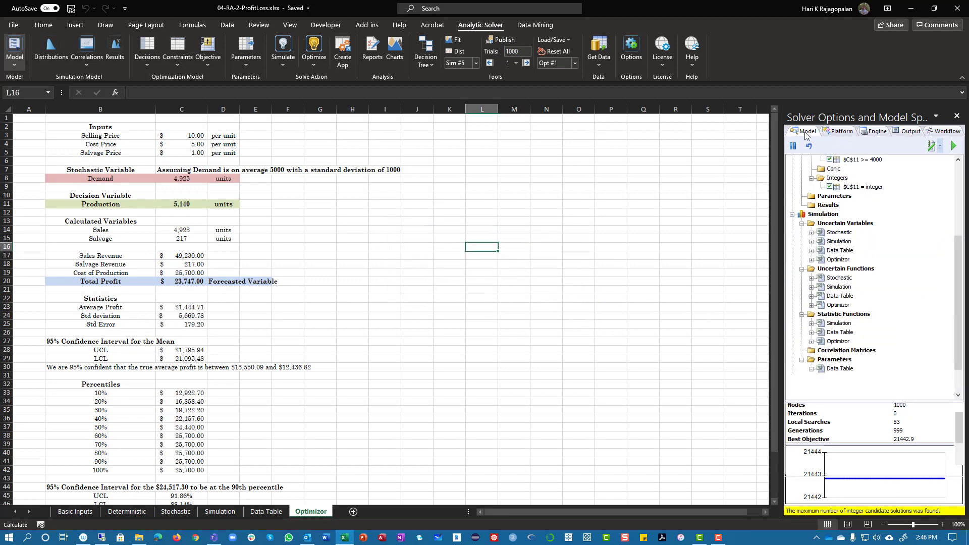
pyautogui.scroll(5, 895, 346)
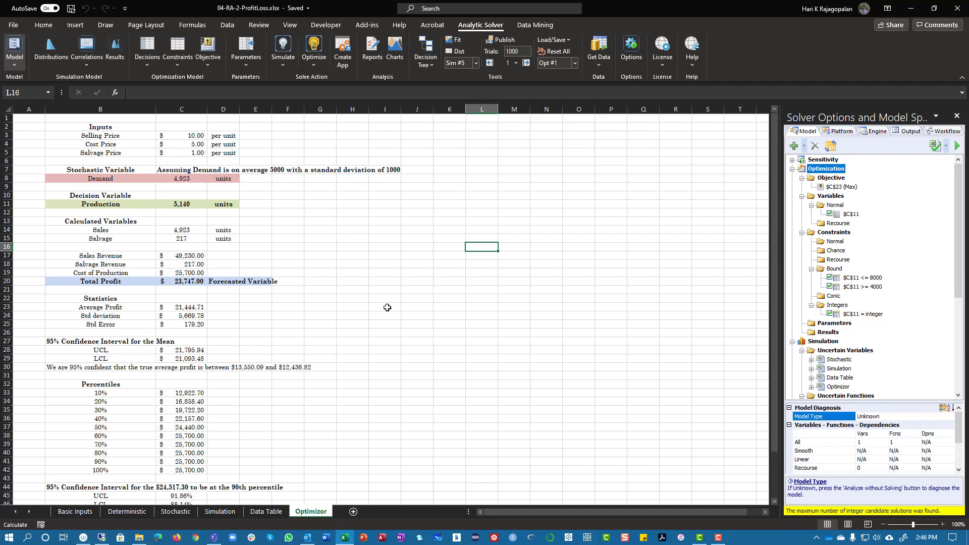
pyautogui.click(446, 298)
pyautogui.click(548, 273)
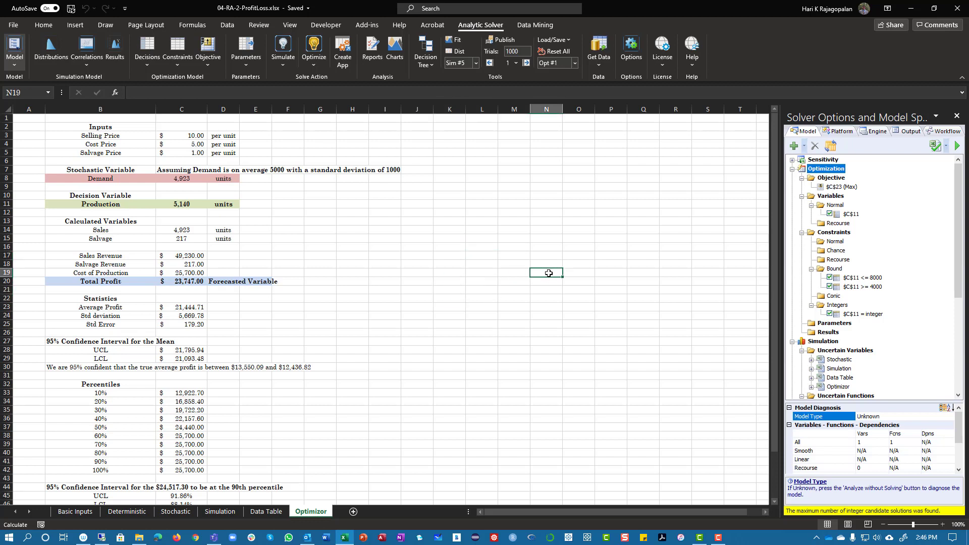